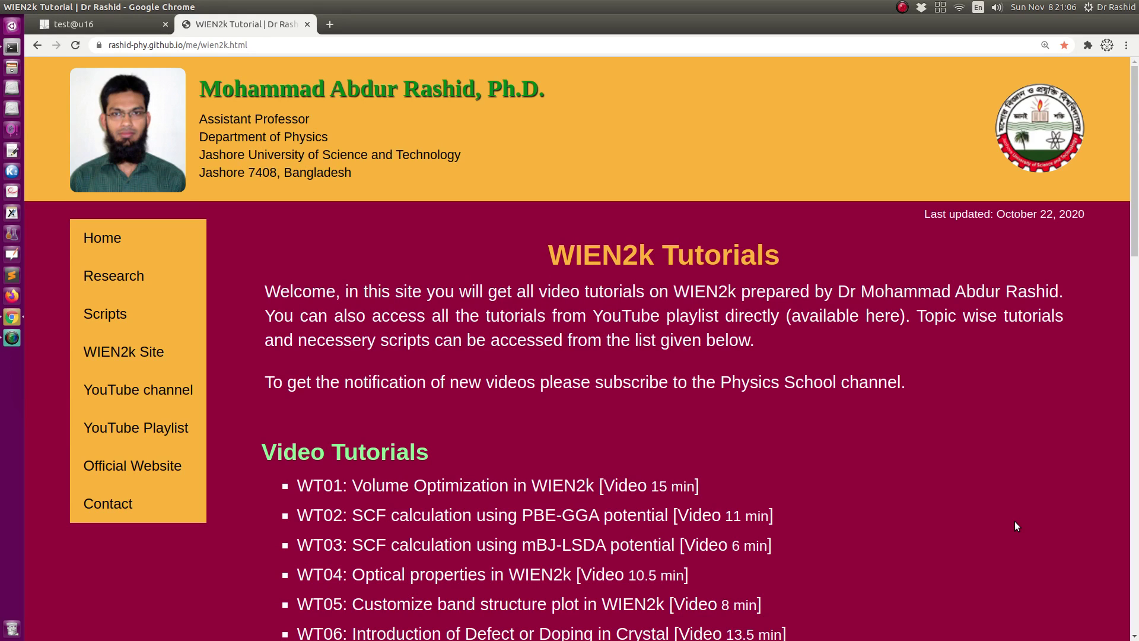
Open the 'BoltzTraP2 official website' link under Installing BoltzTraP2 in a new tab
{"action": "scroll", "coordinate": [1016, 521], "scroll_direction": "down", "scroll_amount": 4}
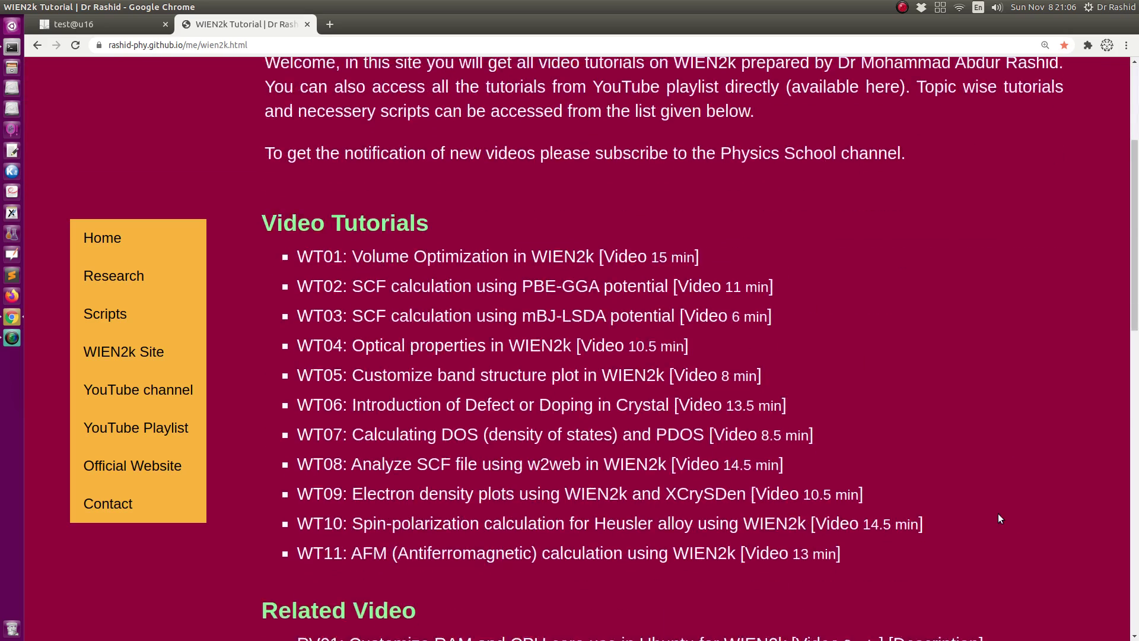
{"action": "scroll", "coordinate": [998, 513], "scroll_direction": "down", "scroll_amount": 10}
{"action": "scroll", "coordinate": [920, 510], "scroll_direction": "down", "scroll_amount": 3}
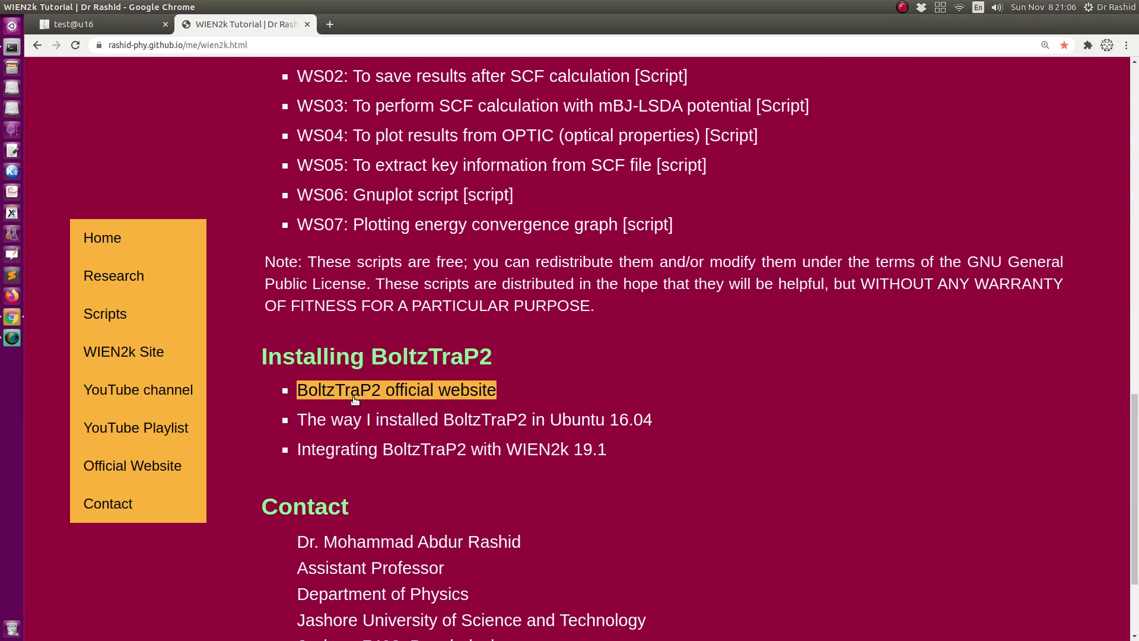
{"action": "left_click", "coordinate": [368, 390]}
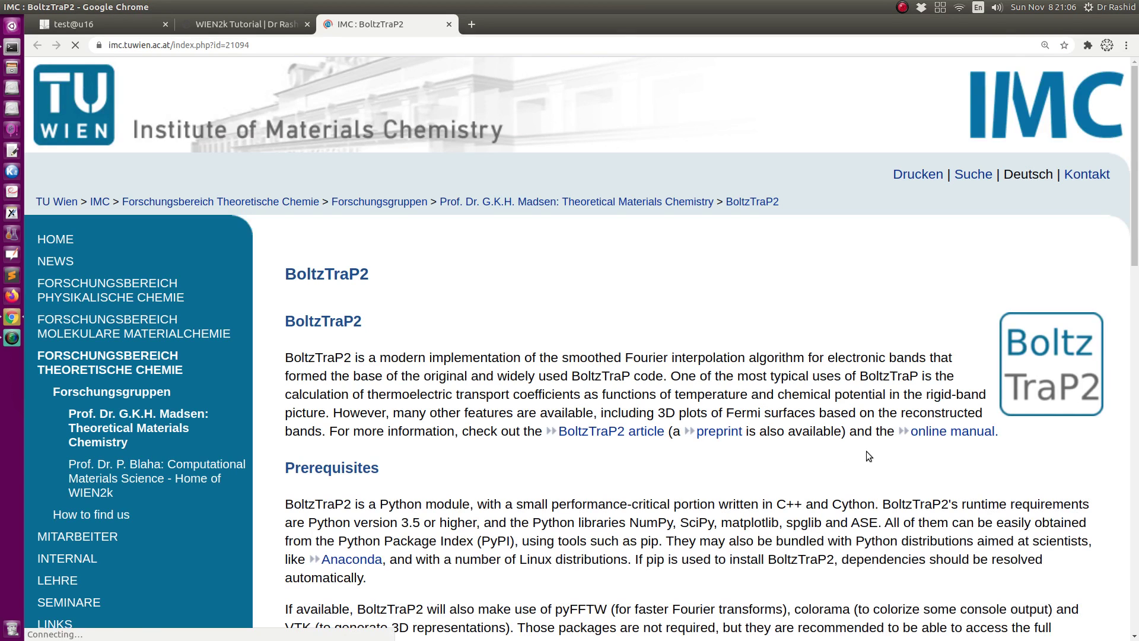
Follow the online manual to the GitLab wiki's tutorial page on the LiZnSb example
{"action": "left_click", "coordinate": [940, 433]}
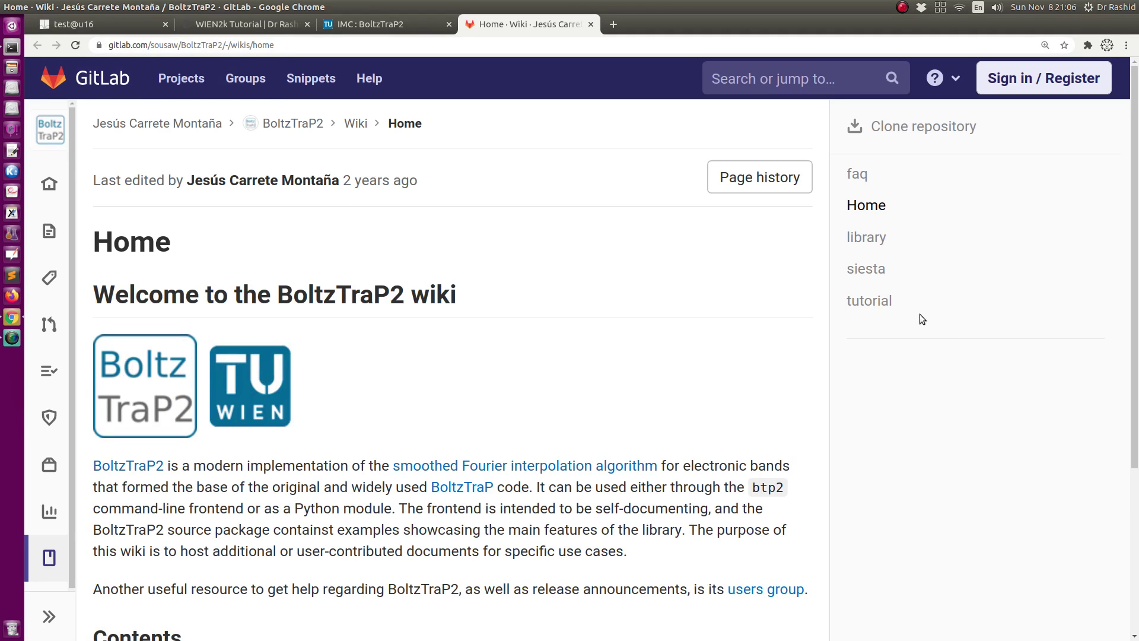
{"action": "left_click_drag", "start_coordinate": [887, 309], "coordinate": [843, 308]}
{"action": "left_click", "coordinate": [862, 309]}
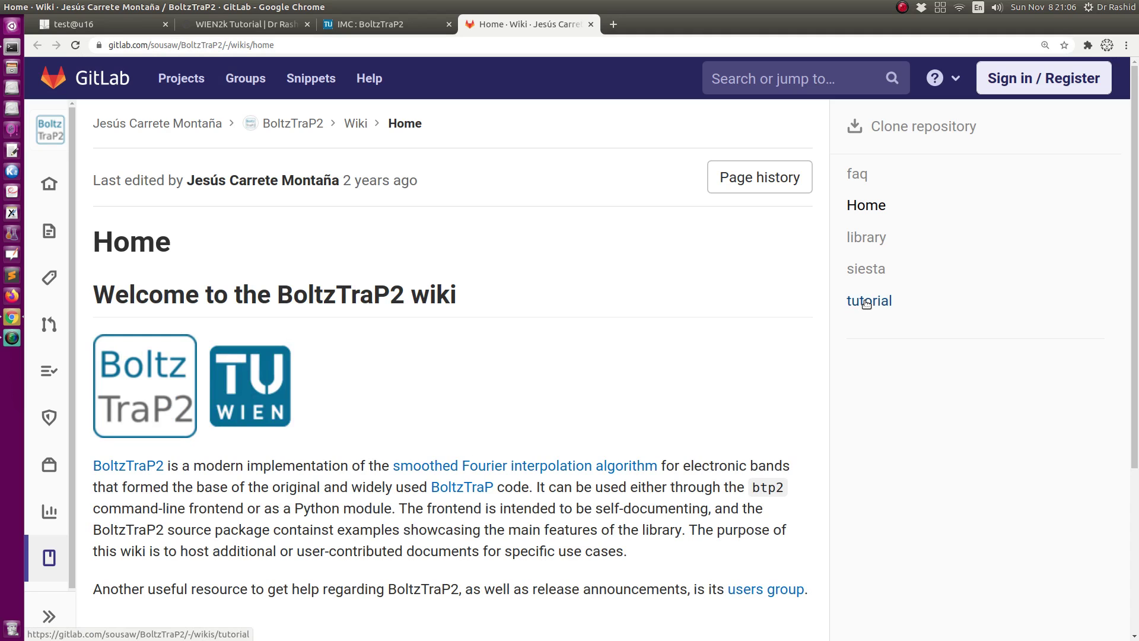
{"action": "left_click", "coordinate": [865, 303]}
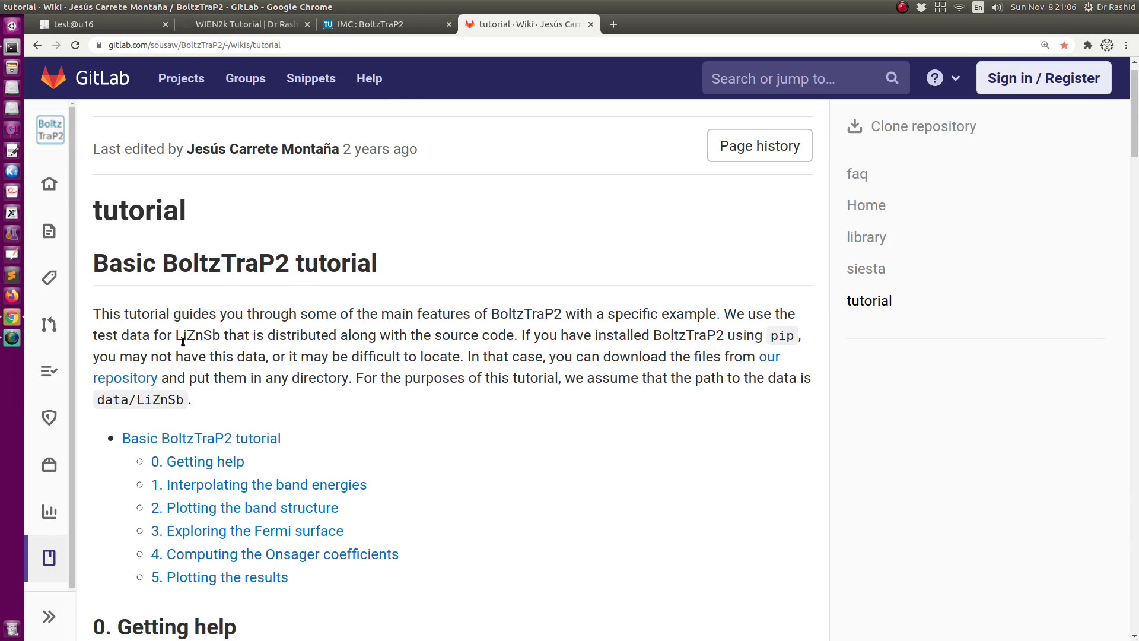
{"action": "left_click_drag", "start_coordinate": [176, 336], "coordinate": [220, 336]}
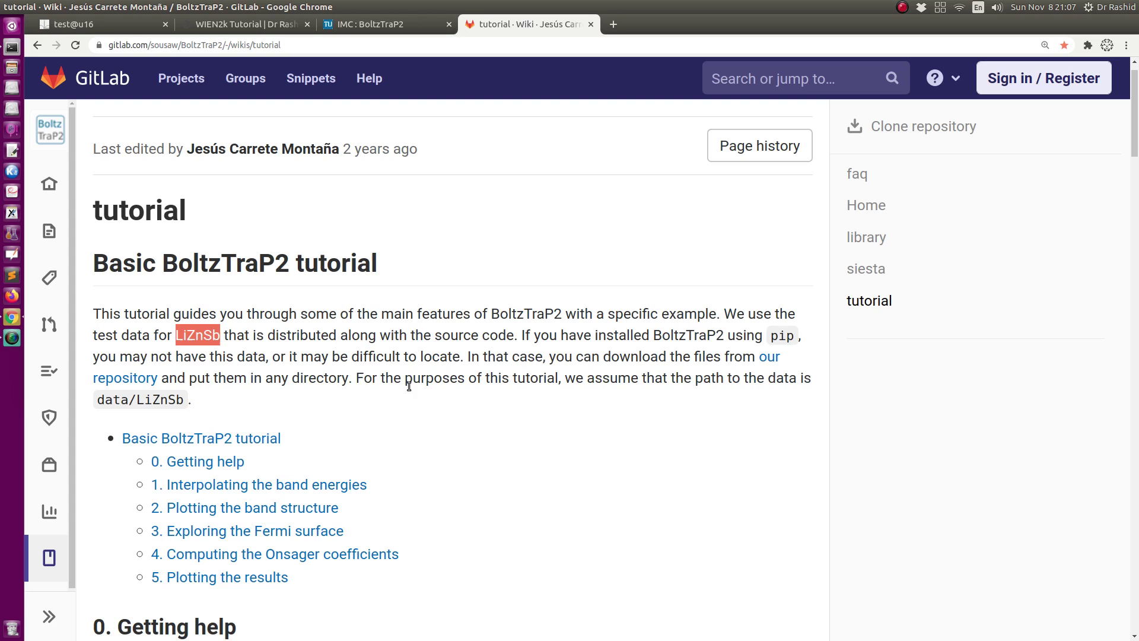
From the test@u16 page, rotate and zoom the LiZnSb structure in XCrySDen, then quit
{"action": "left_click", "coordinate": [59, 24]}
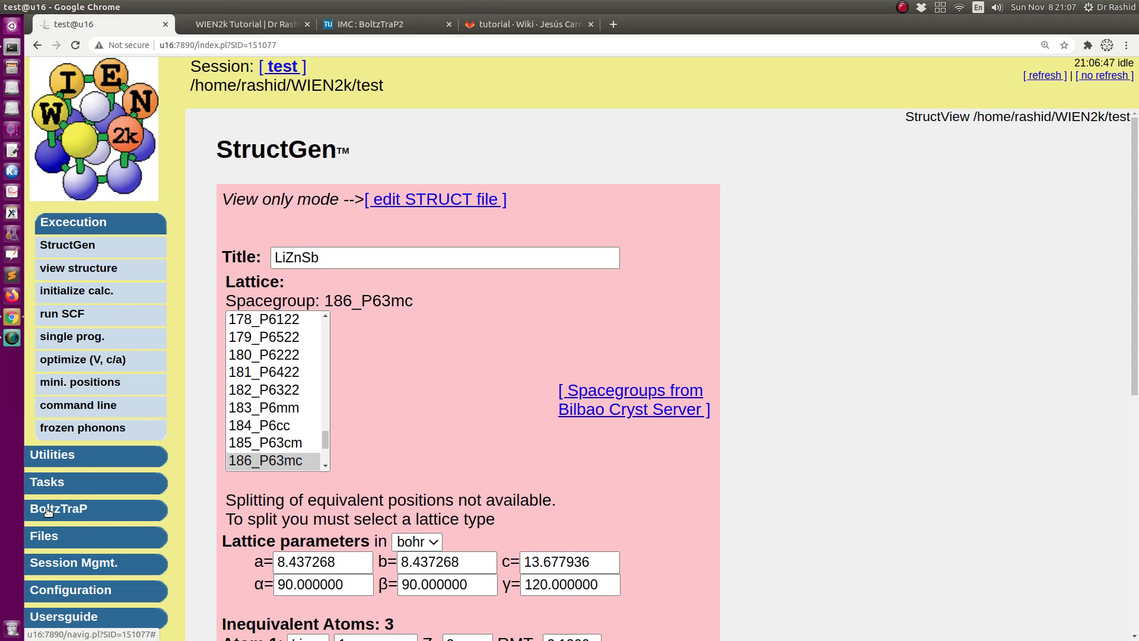
{"action": "left_click", "coordinate": [90, 270]}
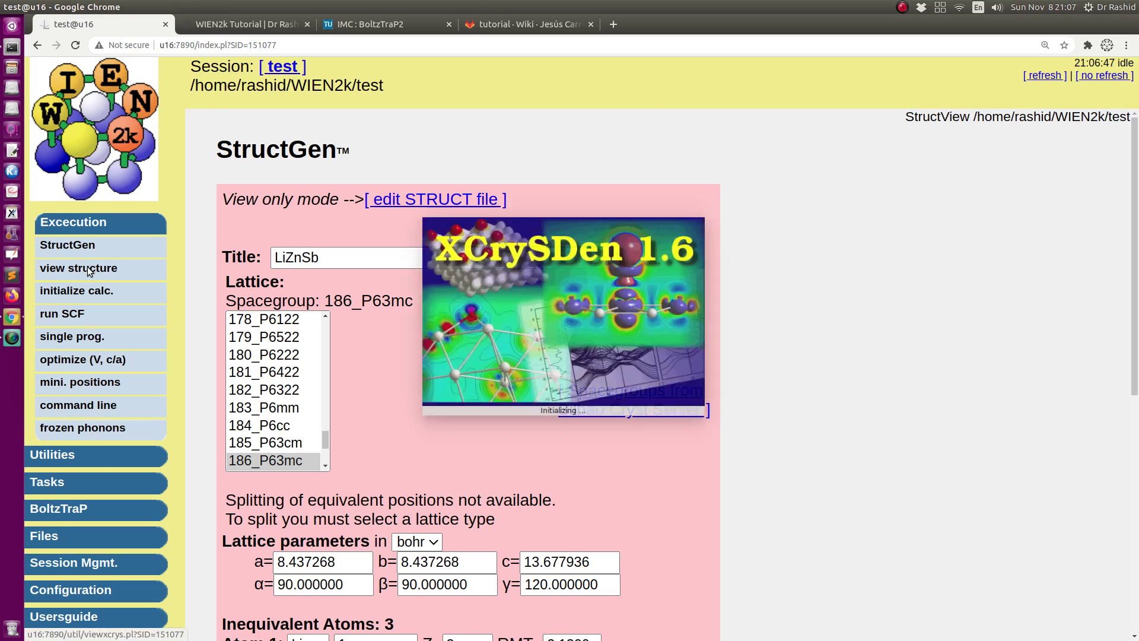
{"action": "scroll", "coordinate": [954, 260], "scroll_direction": "up", "scroll_amount": 3}
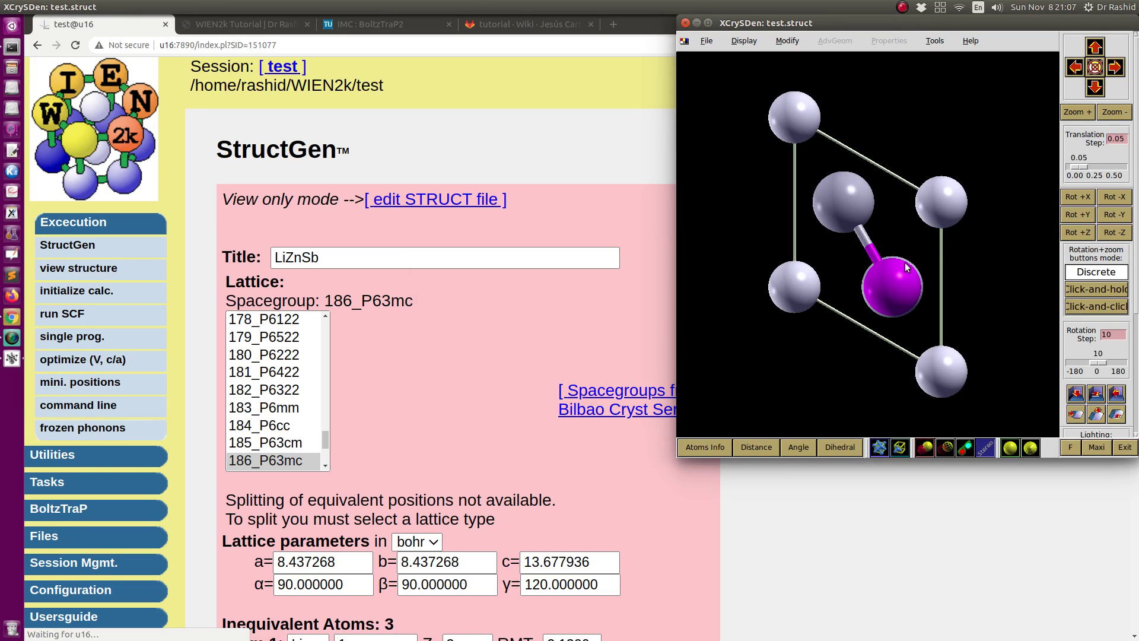
{"action": "mouse_move", "coordinate": [910, 265]}
{"action": "left_mouse_down"}
{"action": "mouse_move", "coordinate": [944, 260]}
{"action": "mouse_move", "coordinate": [894, 276]}
{"action": "mouse_move", "coordinate": [942, 315]}
{"action": "left_mouse_up"}
{"action": "scroll", "coordinate": [878, 273], "scroll_direction": "down", "scroll_amount": 2}
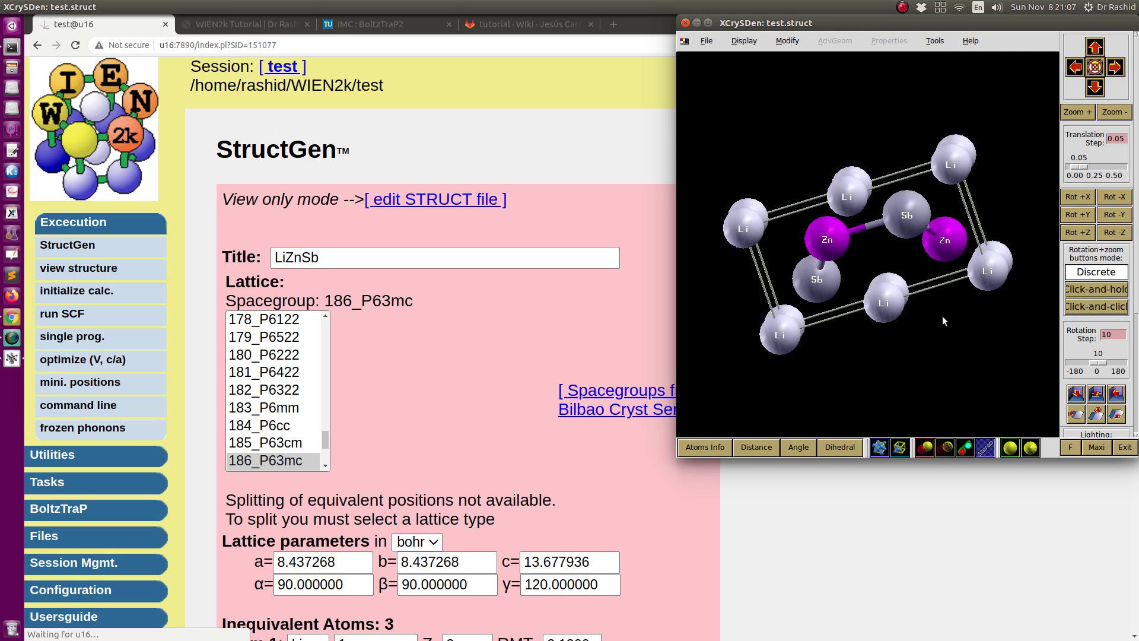
{"action": "key", "text": "ctrl+q"}
{"action": "key", "text": "Return"}
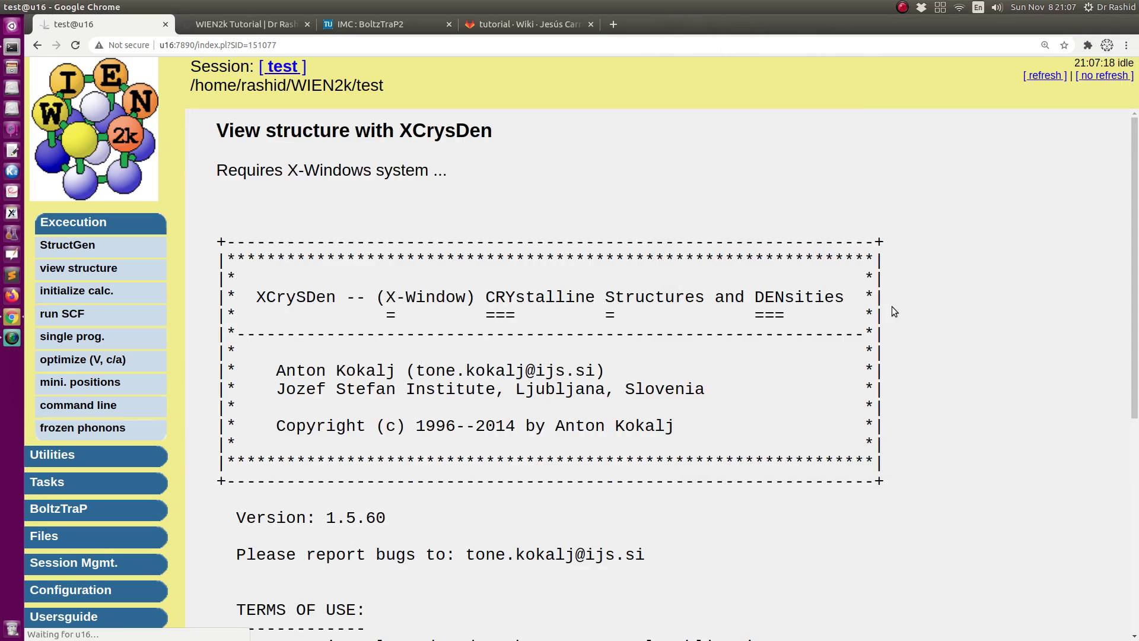
List the test folder with ls, showing 04.LiZnSb_pbe and the test case files
{"action": "left_click", "coordinate": [11, 48]}
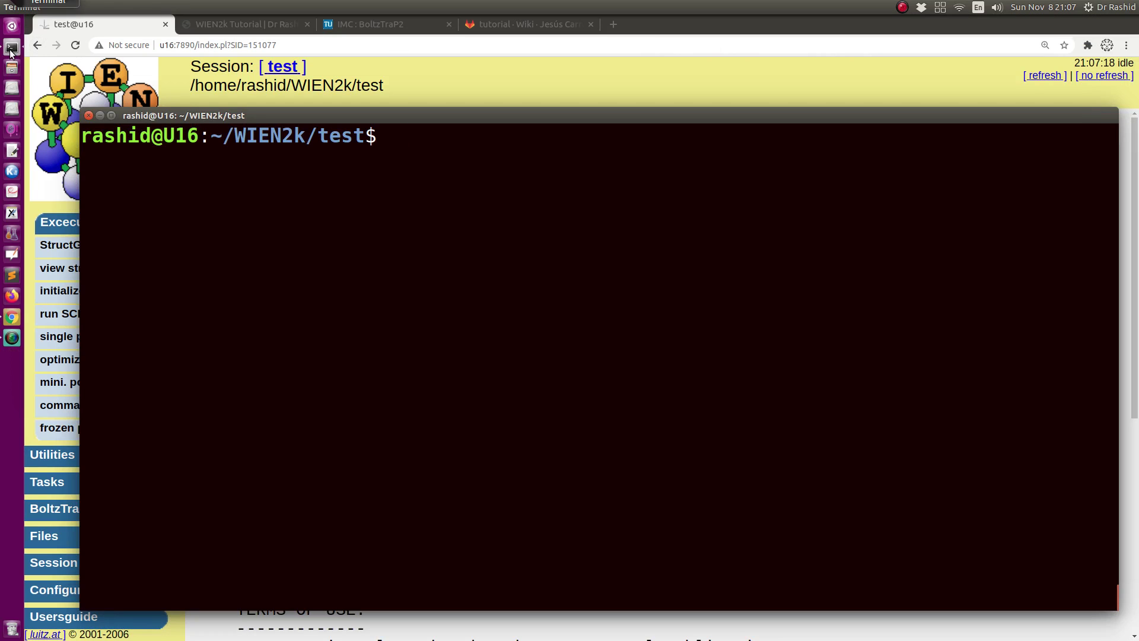
{"action": "type", "text": "ls"}
{"action": "key", "text": "Return"}
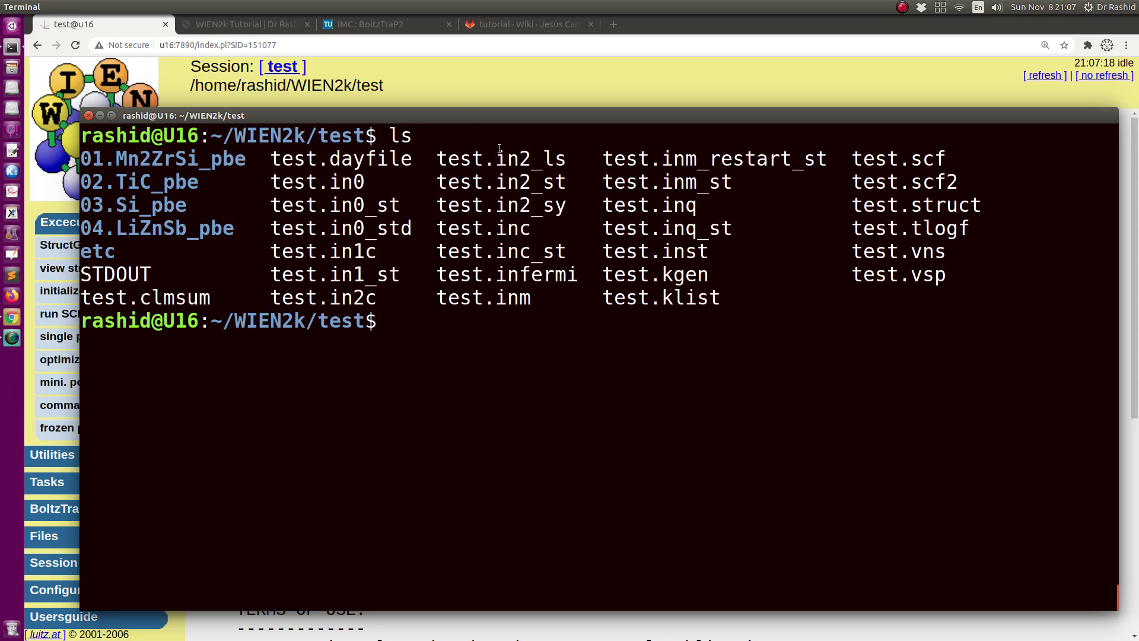
Scroll the GitLab tutorial to section 1, Interpolating the band energies
{"action": "left_click", "coordinate": [542, 23]}
{"action": "scroll", "coordinate": [463, 451], "scroll_direction": "down", "scroll_amount": 5}
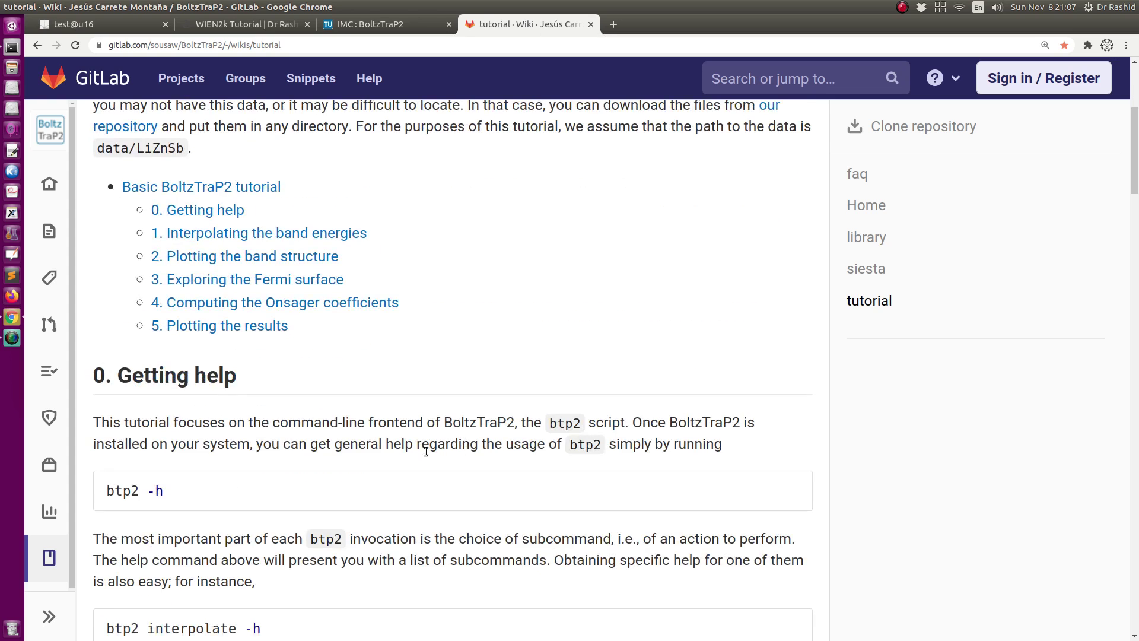
{"action": "scroll", "coordinate": [425, 452], "scroll_direction": "down", "scroll_amount": 5}
{"action": "scroll", "coordinate": [356, 465], "scroll_direction": "down", "scroll_amount": 4}
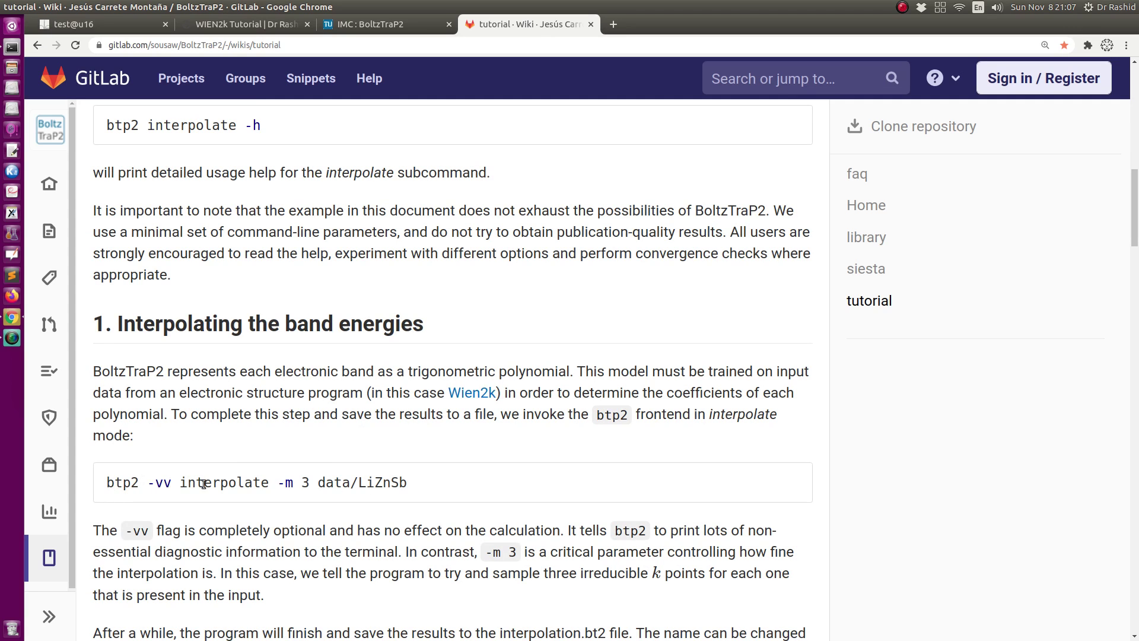
Run x kgen with 10000 k-points, yielding a 560 k-point mesh
{"action": "left_click", "coordinate": [8, 48]}
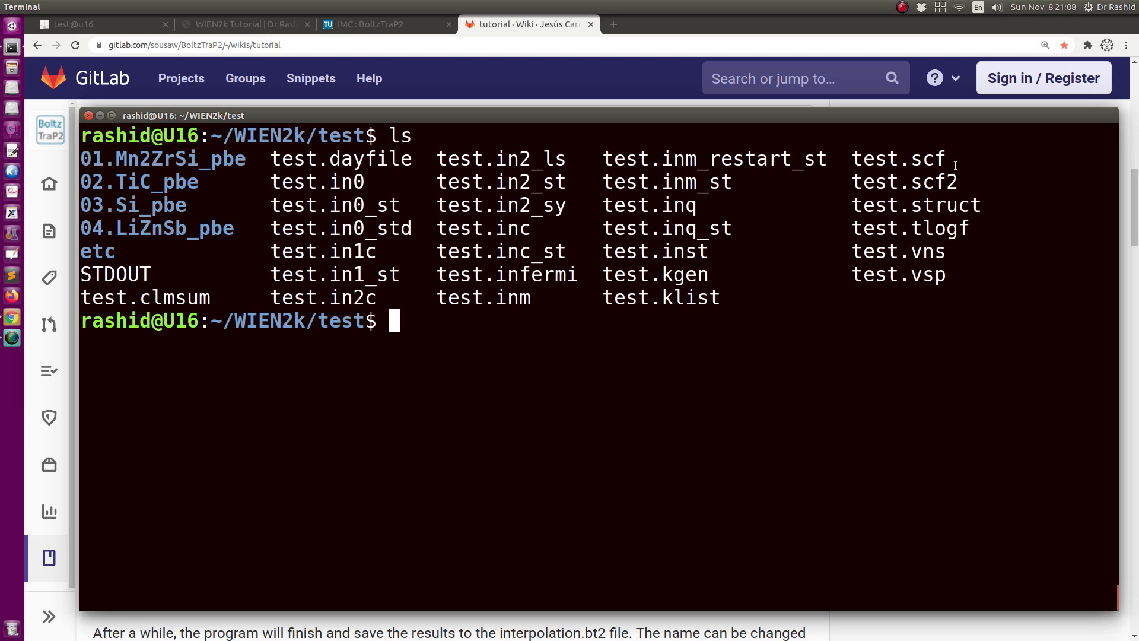
{"action": "left_click_drag", "start_coordinate": [950, 159], "coordinate": [858, 160]}
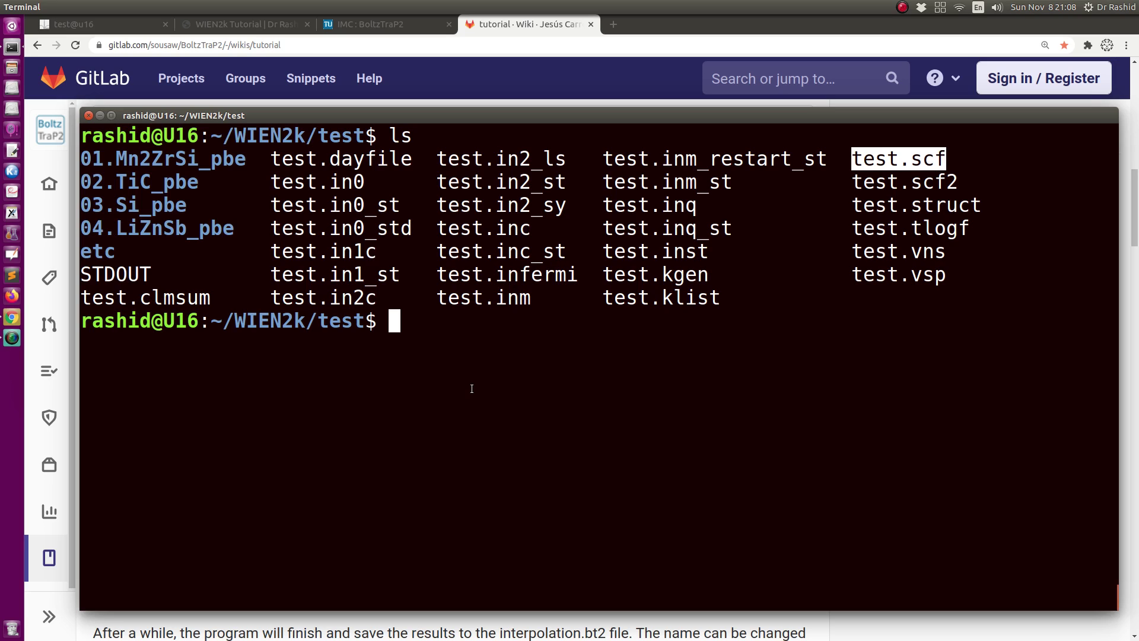
{"action": "type", "text": "x "}
{"action": "type", "text": "kge"}
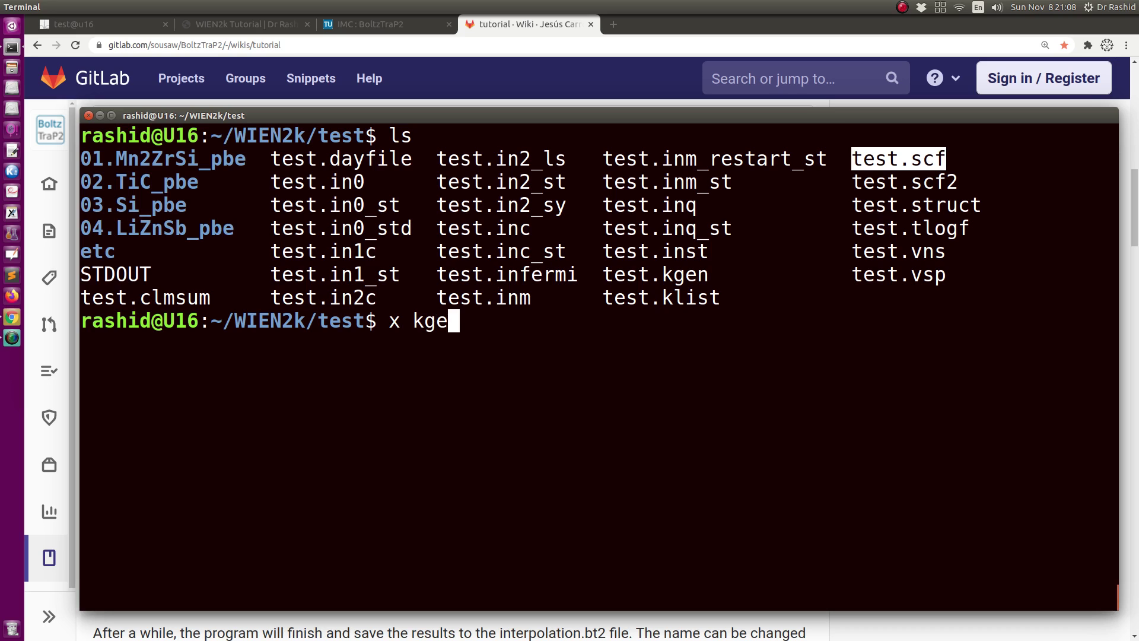
{"action": "type", "text": "n"}
{"action": "key", "text": "Return"}
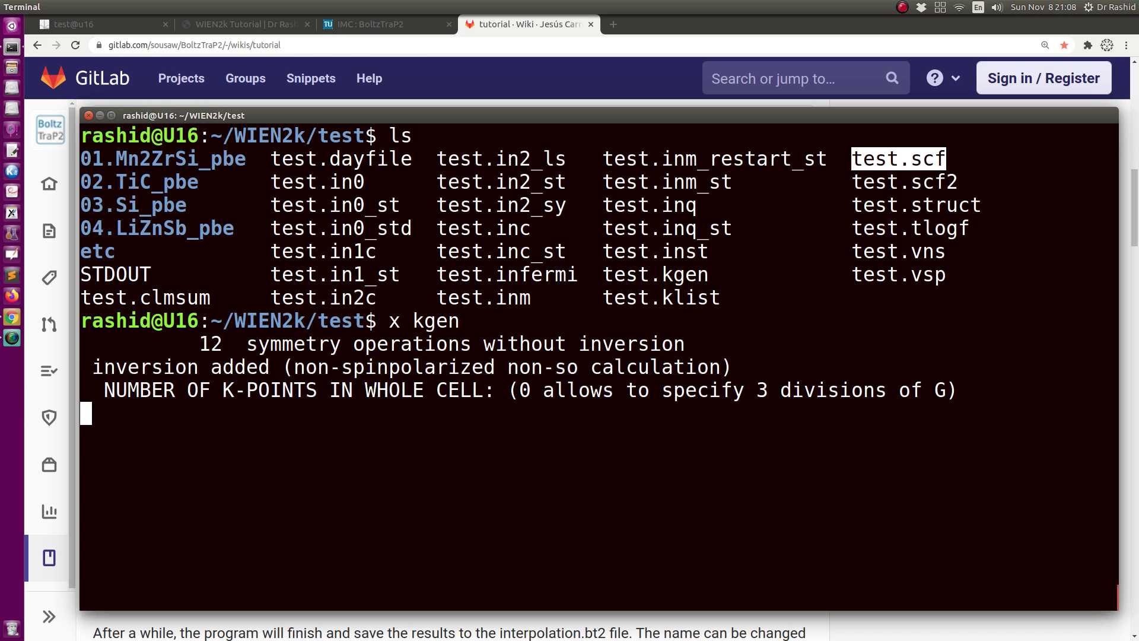
{"action": "type", "text": "10000"}
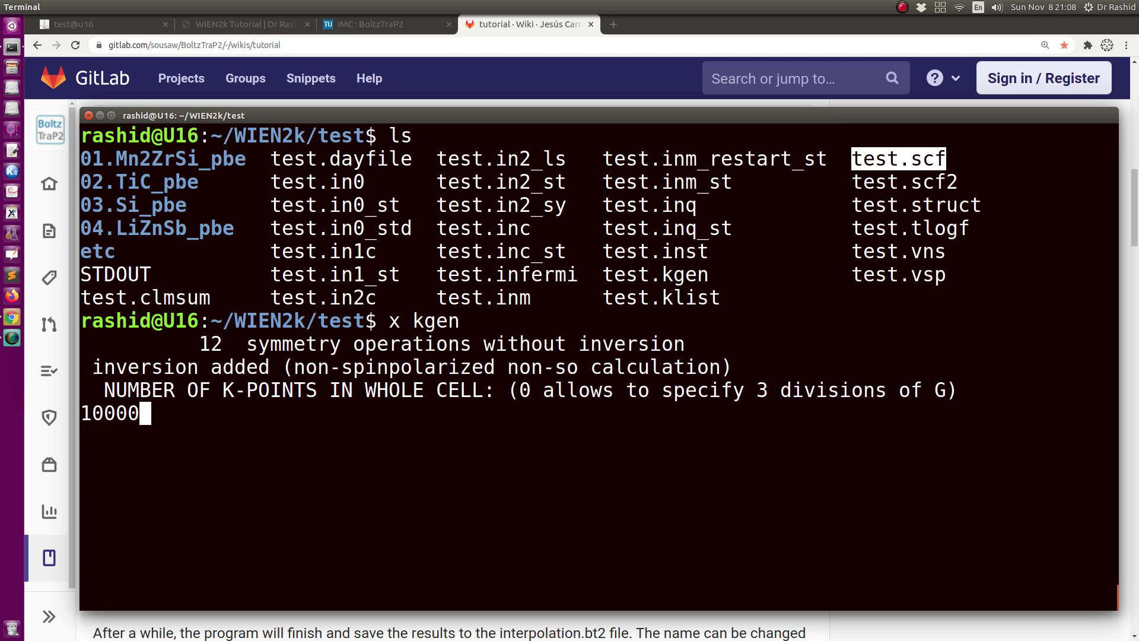
{"action": "left_click_drag", "start_coordinate": [378, 321], "coordinate": [479, 321]}
{"action": "left_click", "coordinate": [479, 321]}
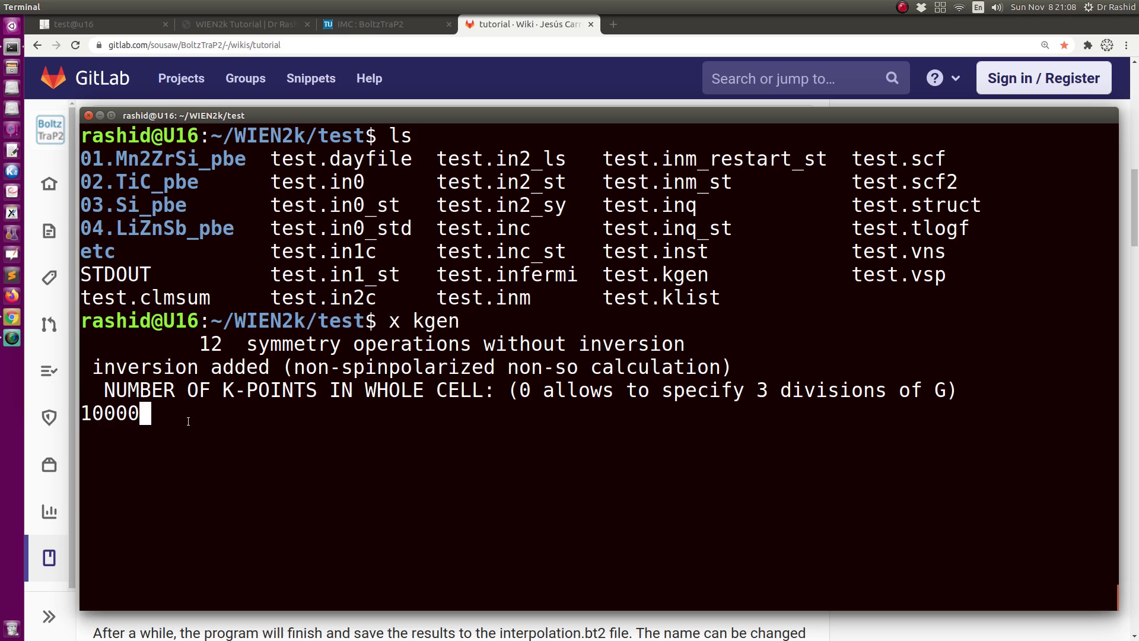
{"action": "key", "text": "Return"}
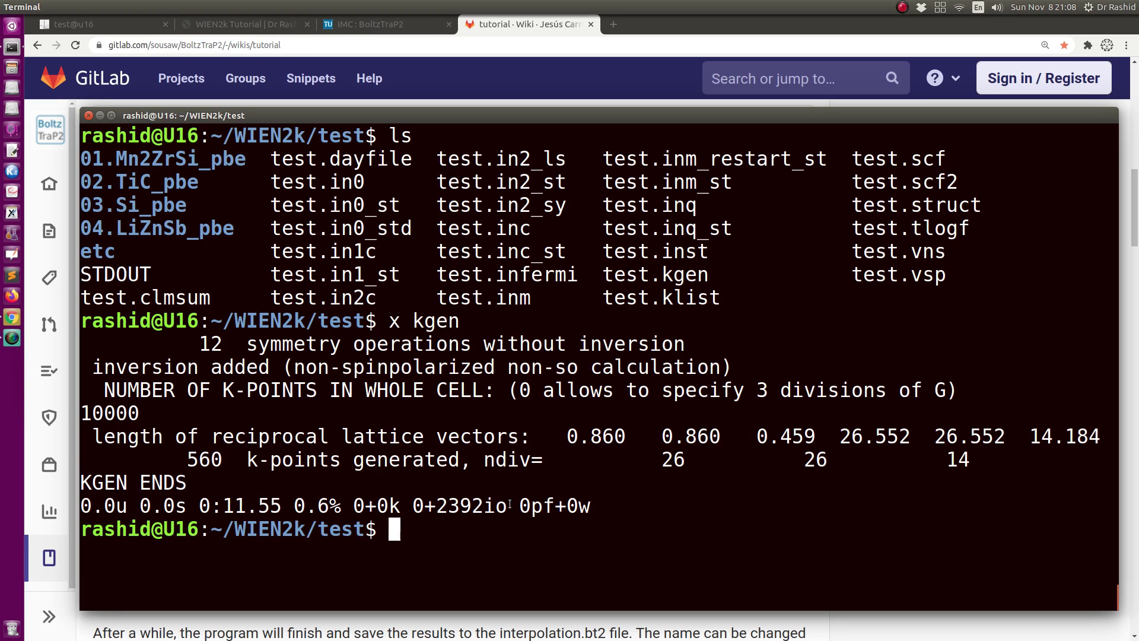
Run x lapw1c on the test case until it reports LAPW1 END
{"action": "type", "text": "x lap"}
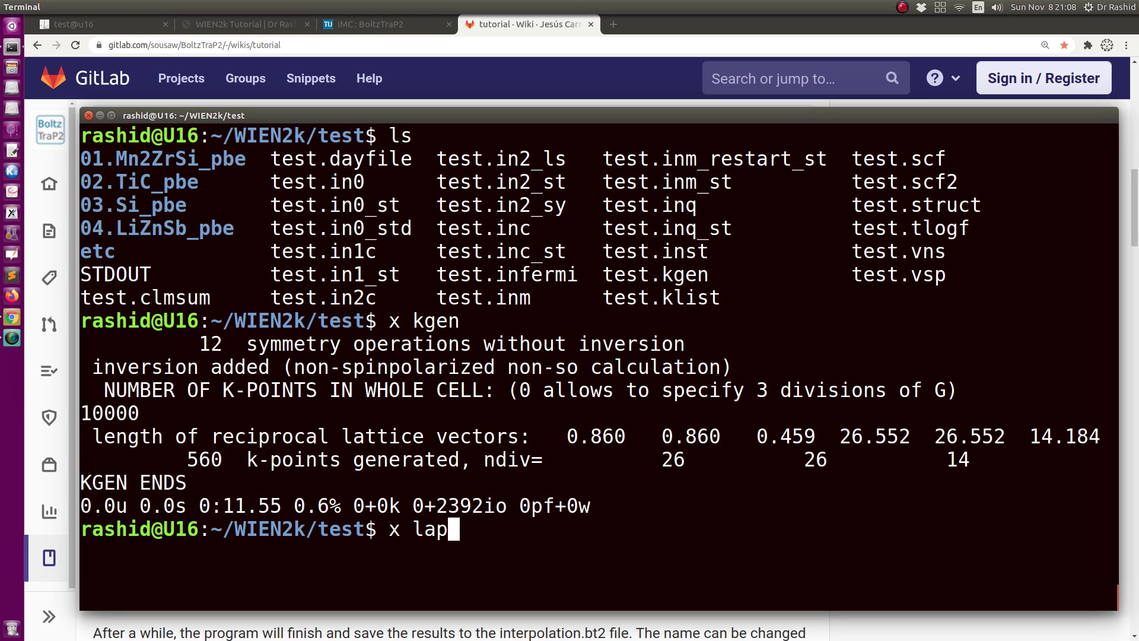
{"action": "type", "text": "w1"}
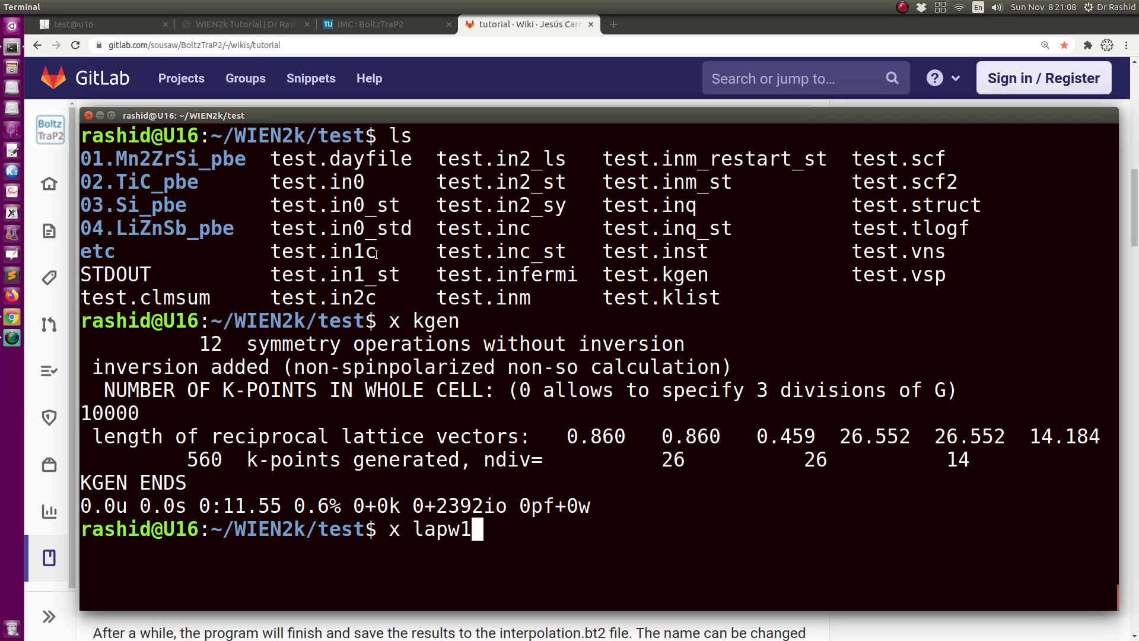
{"action": "left_click_drag", "start_coordinate": [372, 253], "coordinate": [271, 255]}
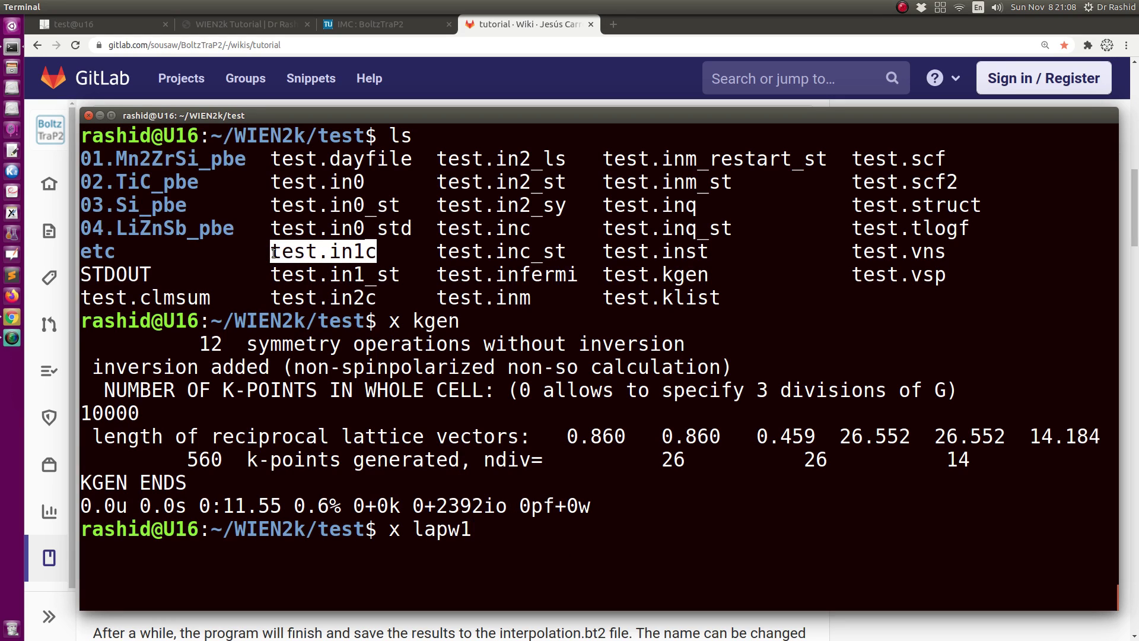
{"action": "left_click", "coordinate": [299, 256]}
{"action": "left_click_drag", "start_coordinate": [323, 254], "coordinate": [376, 253]}
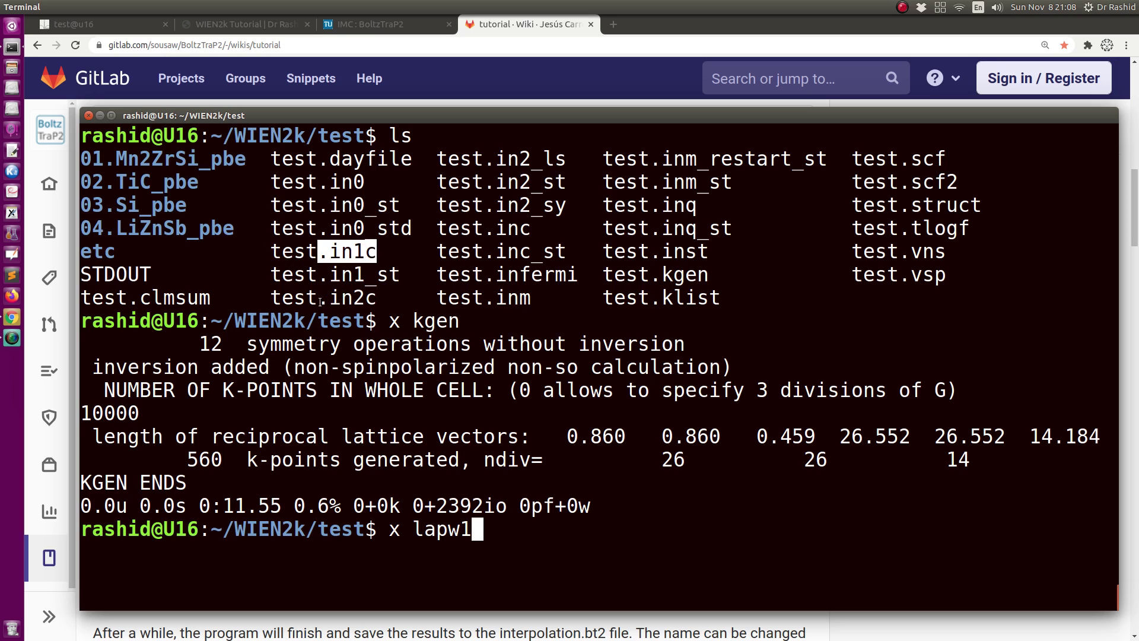
{"action": "left_click_drag", "start_coordinate": [319, 297], "coordinate": [388, 297]}
{"action": "left_click", "coordinate": [482, 535]}
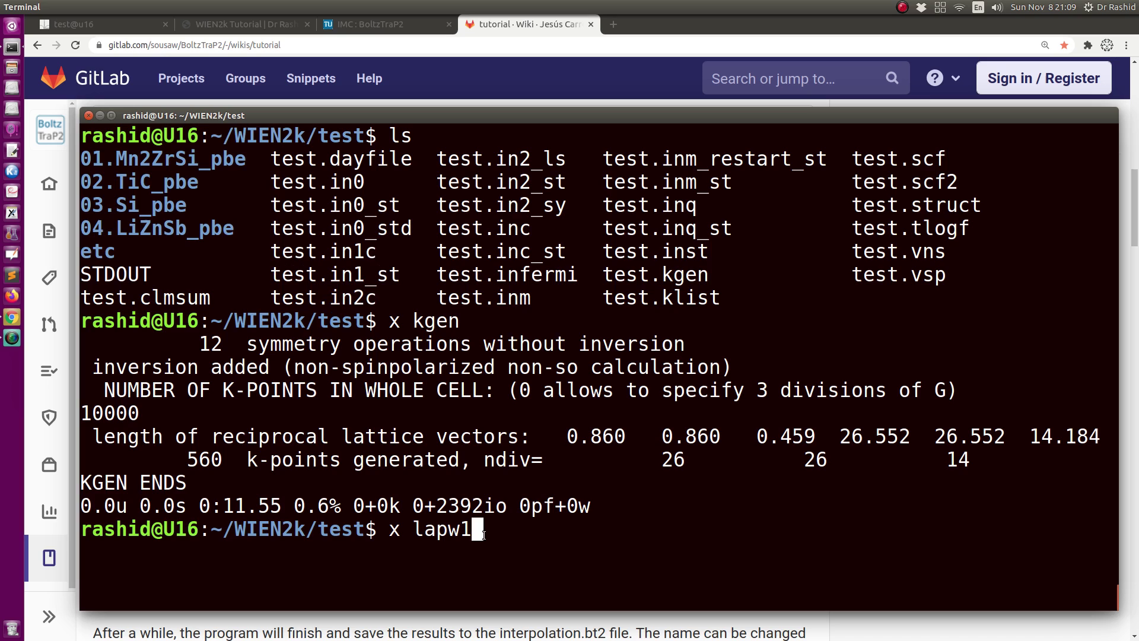
{"action": "type", "text": "c"}
{"action": "left_click_drag", "start_coordinate": [333, 252], "coordinate": [363, 252]}
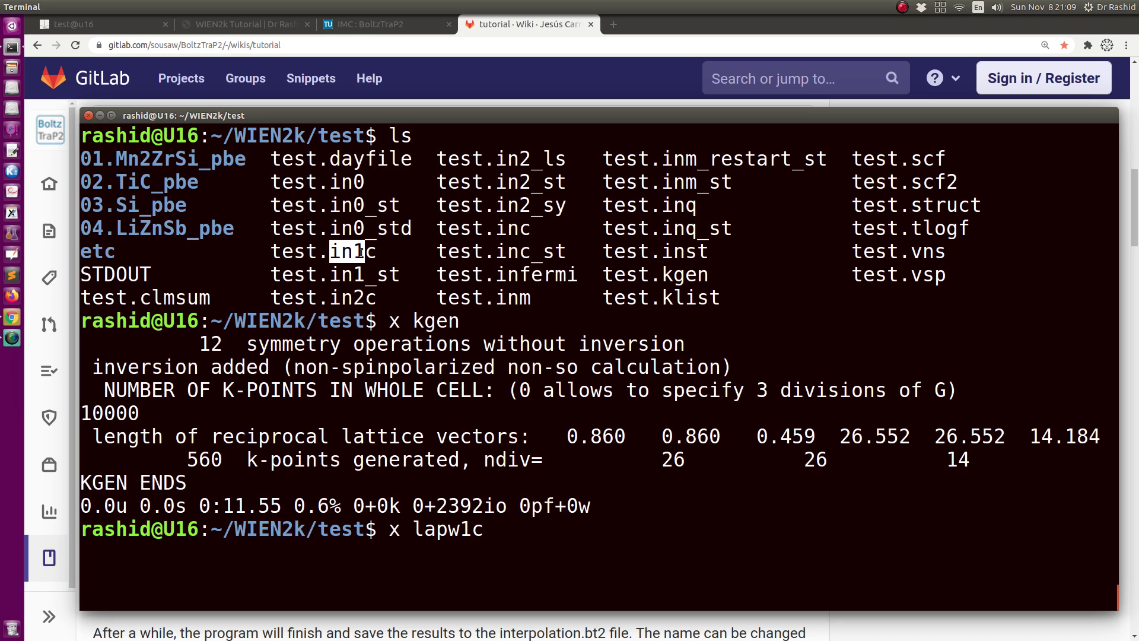
{"action": "left_click_drag", "start_coordinate": [330, 297], "coordinate": [359, 295]}
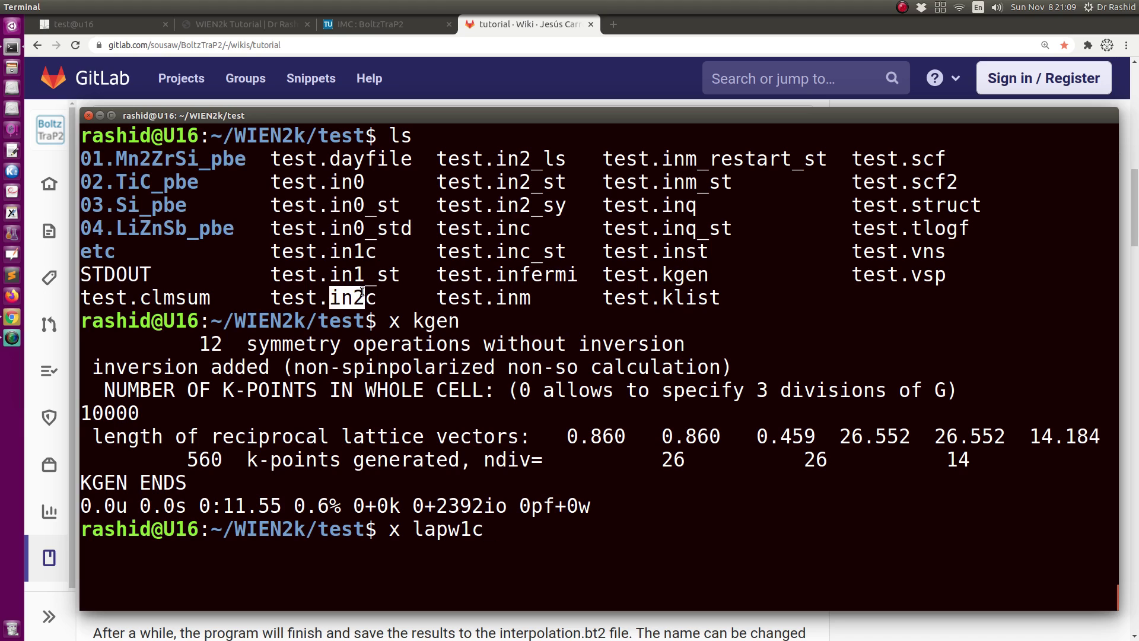
{"action": "key", "text": "BackSpace"}
{"action": "type", "text": "c"}
{"action": "key", "text": "Return"}
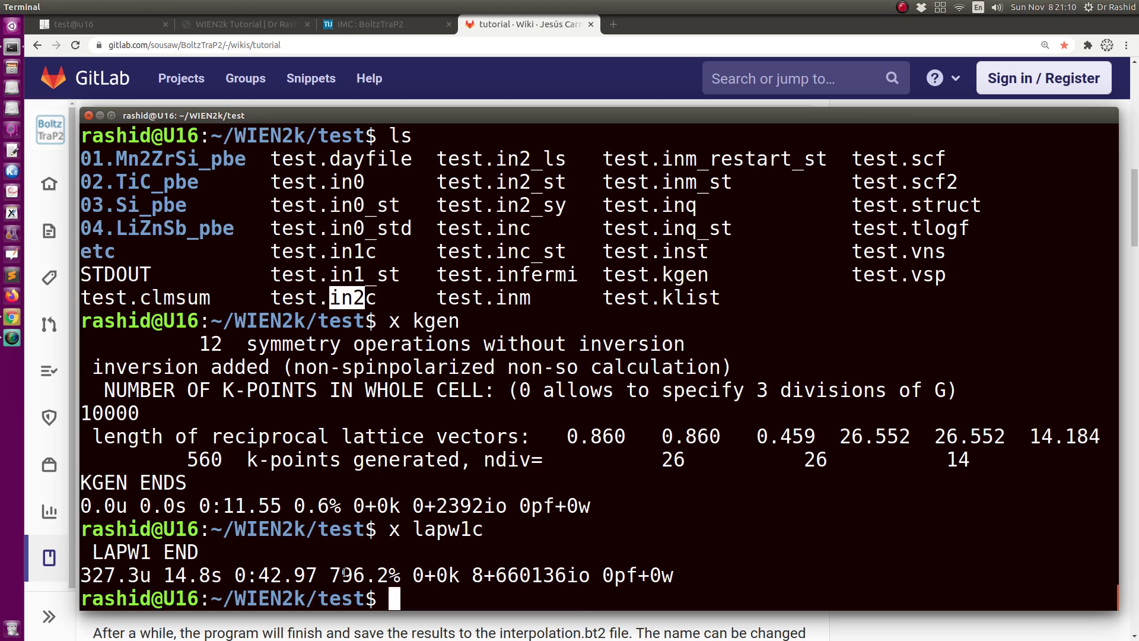
Select and copy the 'btp2 -vv interpolate -m 3 data/LiZnSb' command from the tutorial
{"action": "left_click", "coordinate": [525, 25]}
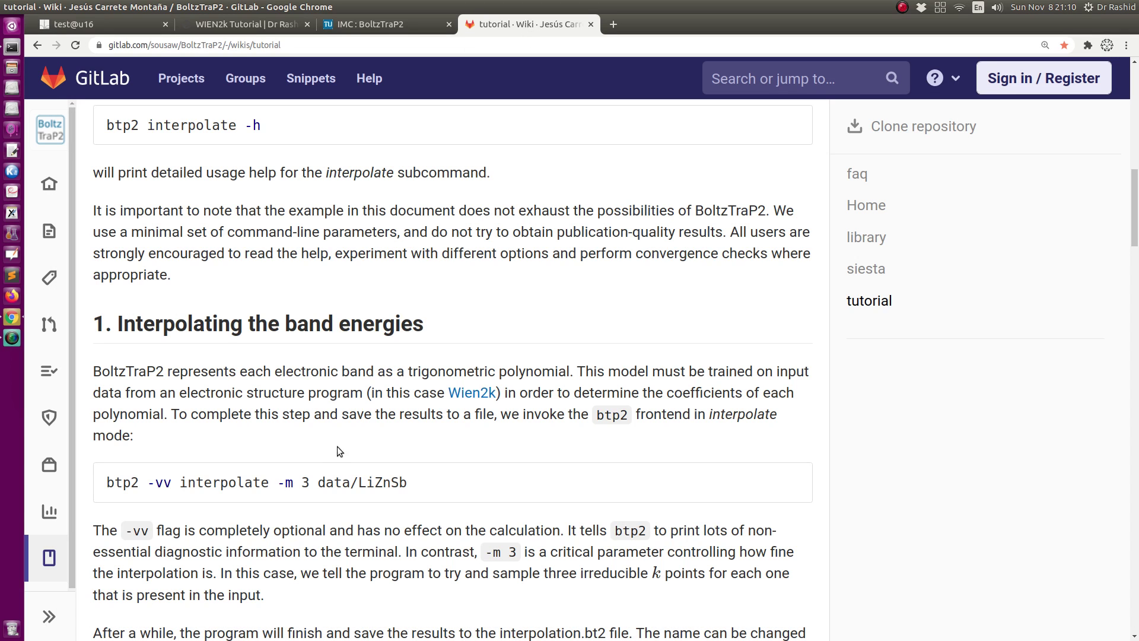
{"action": "left_click_drag", "start_coordinate": [408, 483], "coordinate": [81, 492]}
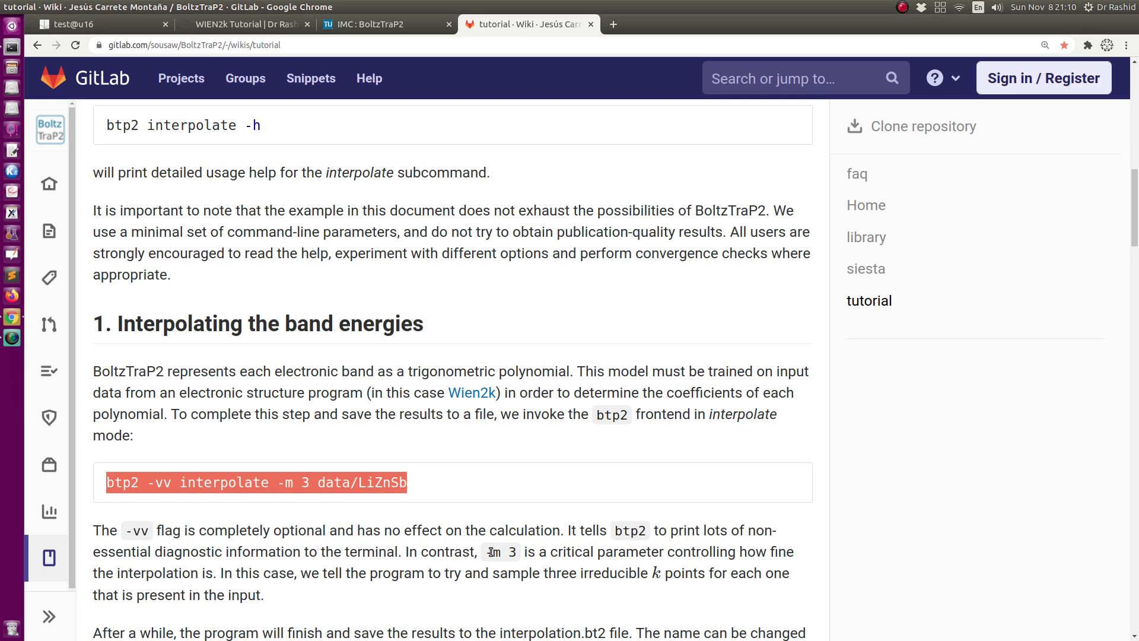
{"action": "left_click_drag", "start_coordinate": [493, 551], "coordinate": [505, 551]}
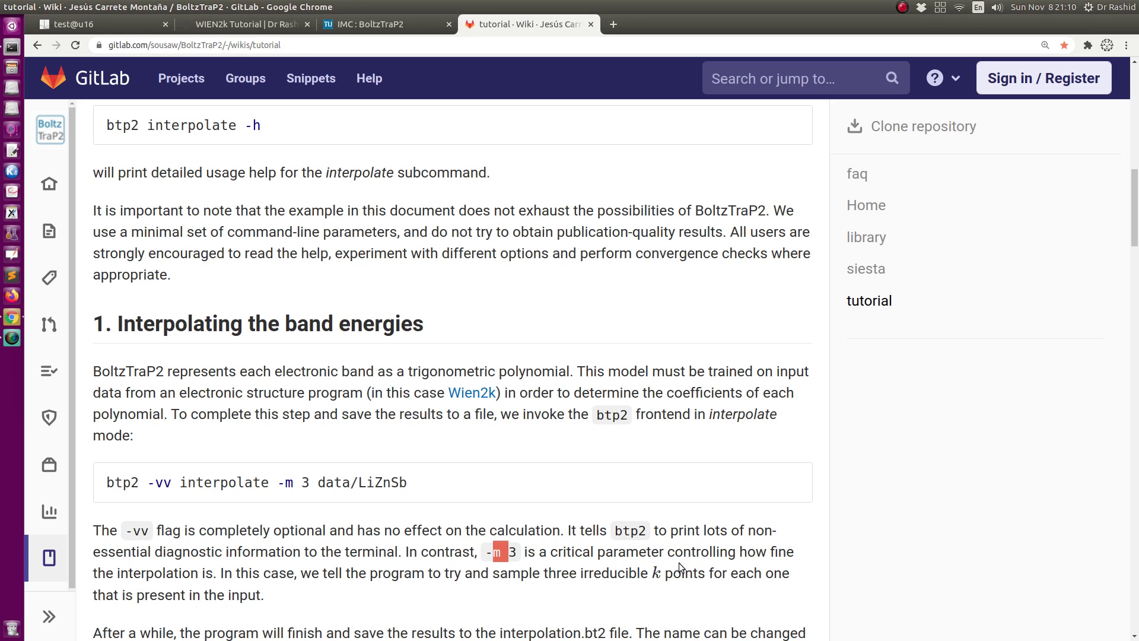
{"action": "double_click", "coordinate": [655, 573]}
{"action": "left_click_drag", "start_coordinate": [412, 483], "coordinate": [94, 474]}
{"action": "key", "text": "ctrl+c"}
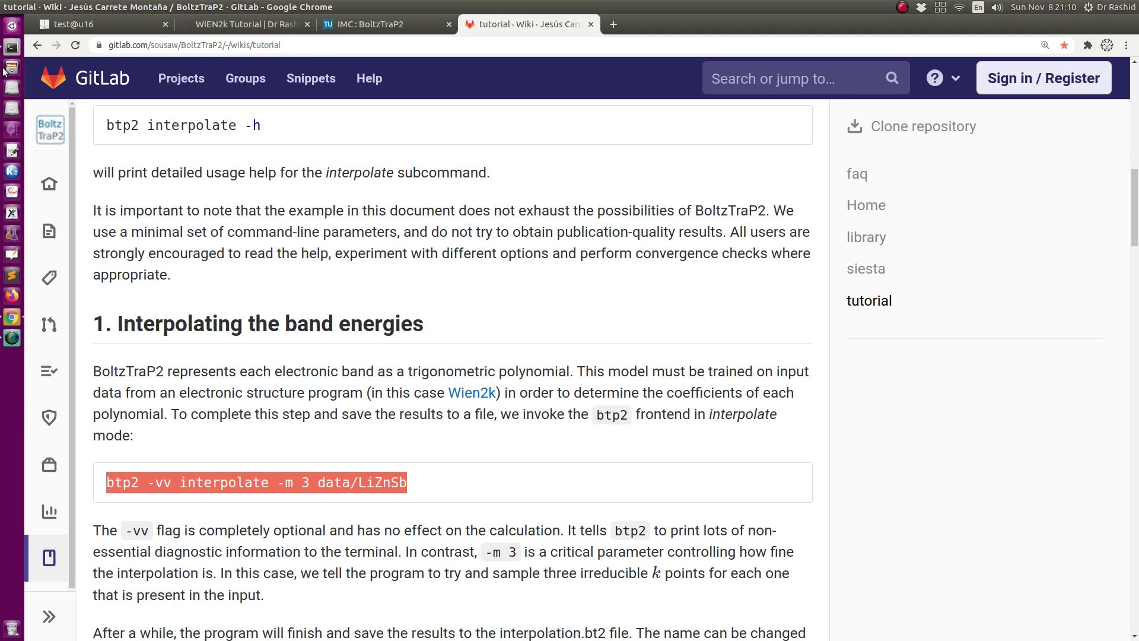
Run the pasted btp2 interpolate command on '.' with -m 5
{"action": "left_click", "coordinate": [13, 49]}
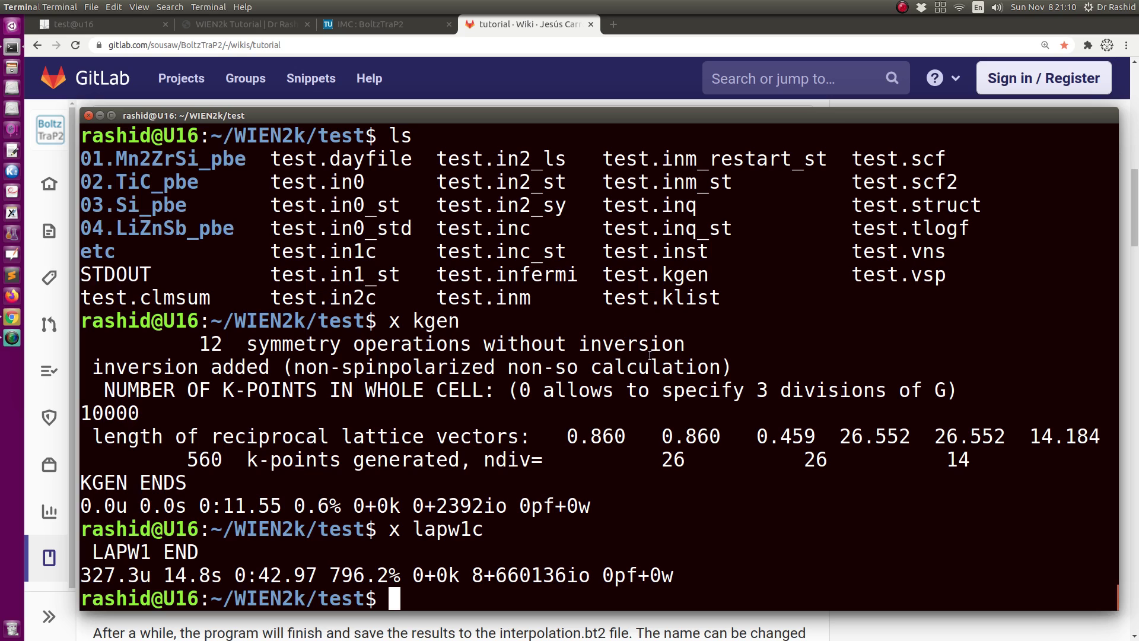
{"action": "key", "text": "ctrl+l"}
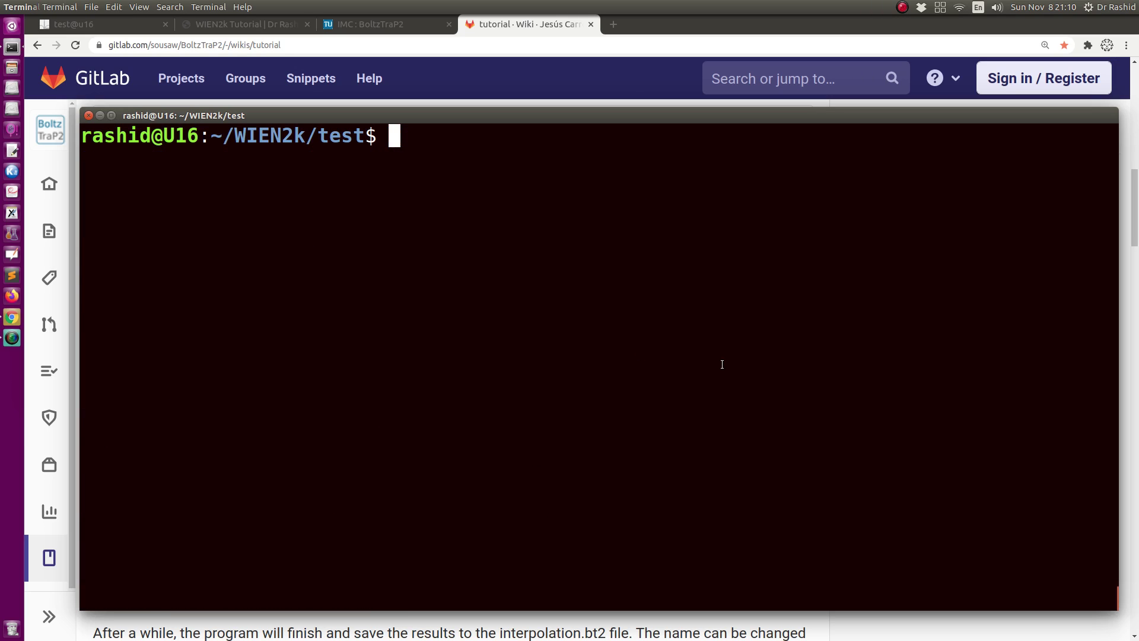
{"action": "key", "text": "ctrl+shift+v"}
{"action": "key", "text": "BackSpace"}
{"action": "key", "text": "BackSpace"}
{"action": "key", "text": "BackSpace"}
{"action": "key", "text": "BackSpace"}
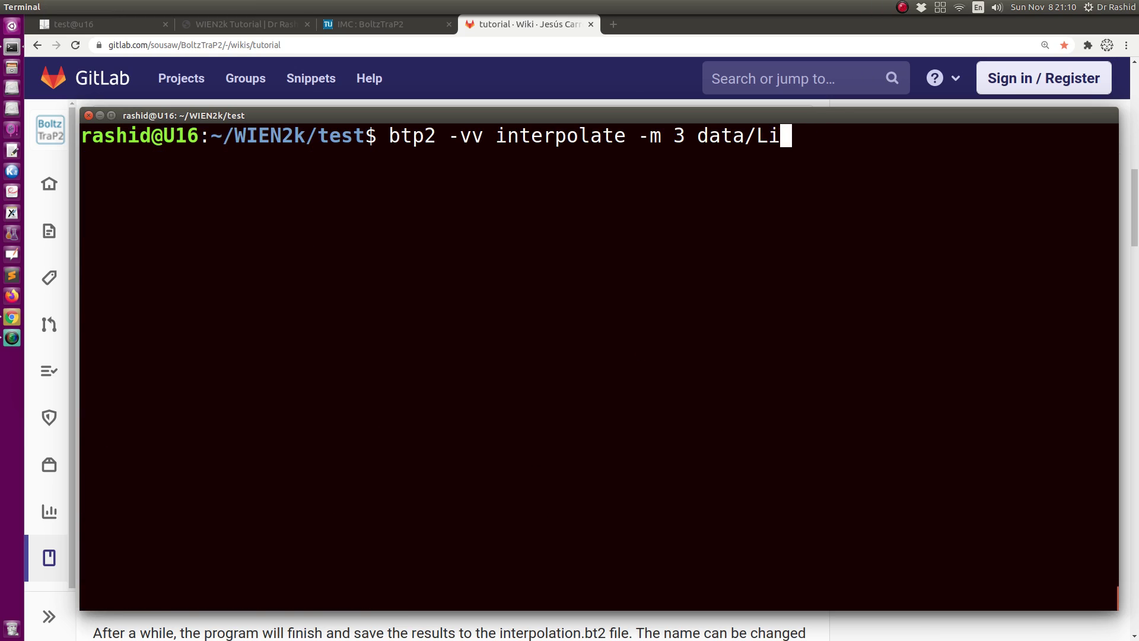
{"action": "key", "text": "BackSpace"}
{"action": "key", "text": "BackSpace"}
{"action": "key", "text": "BackSpace"}
{"action": "key", "text": "BackSpace"}
{"action": "key", "text": "BackSpace"}
{"action": "key", "text": "BackSpace"}
{"action": "key", "text": "BackSpace"}
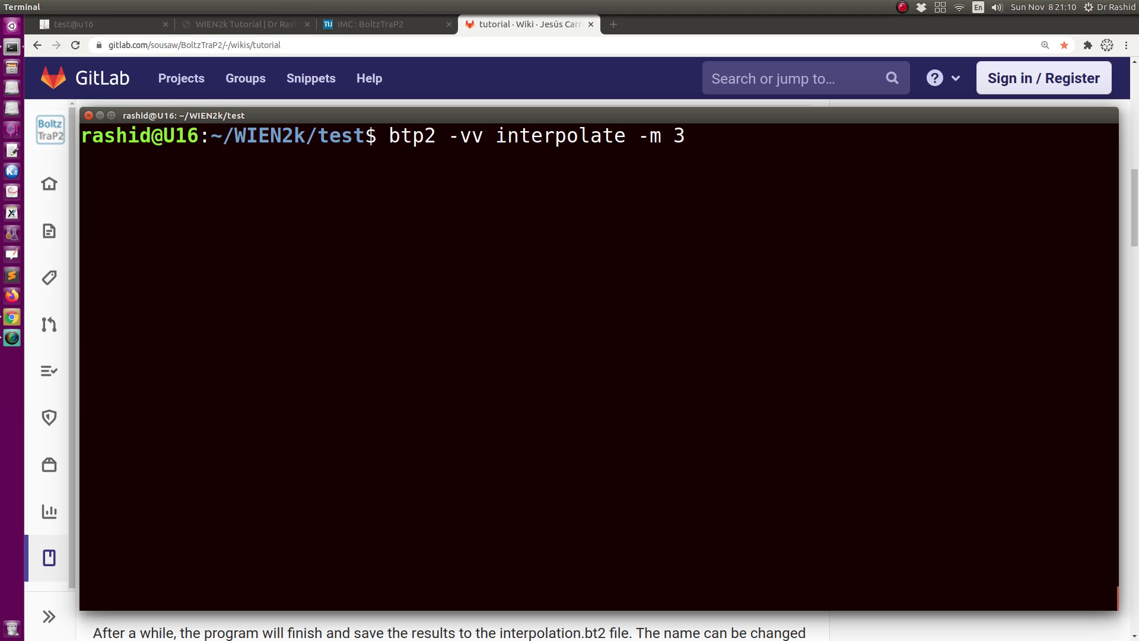
{"action": "double_click", "coordinate": [321, 140]}
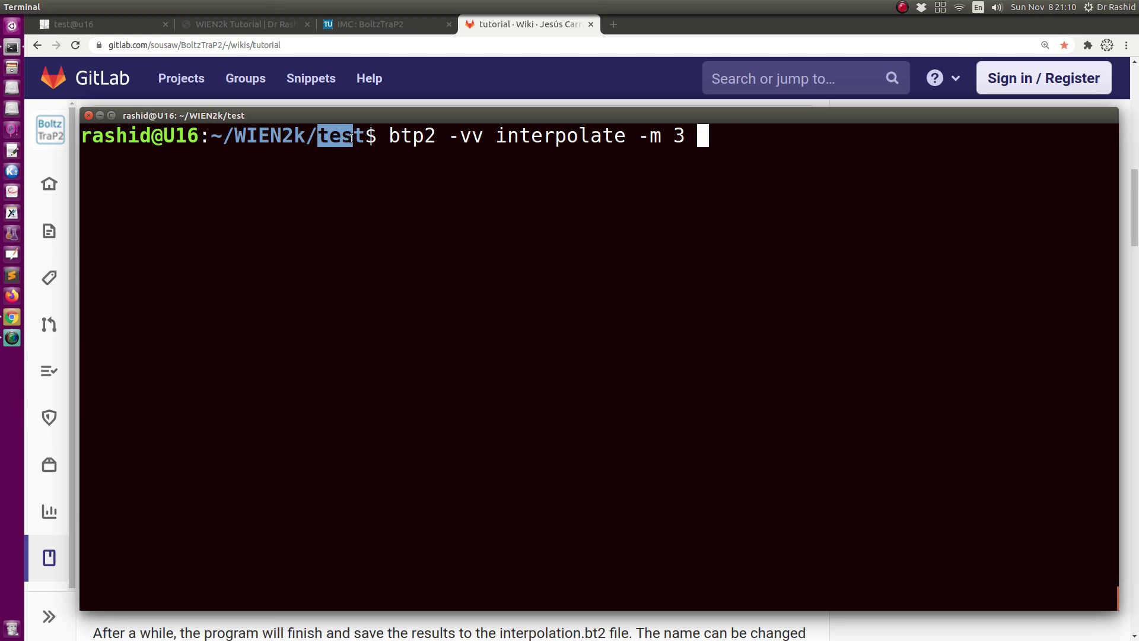
{"action": "left_click", "coordinate": [775, 144]}
{"action": "type", "text": "."}
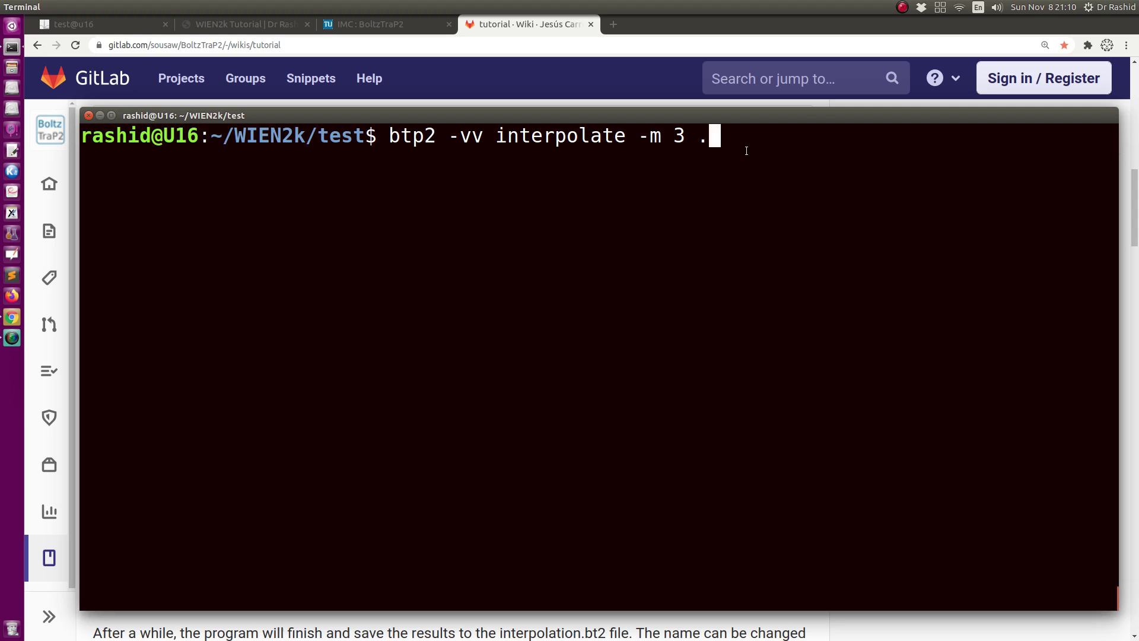
{"action": "key", "text": "Left"}
{"action": "key", "text": "Left"}
{"action": "key", "text": "BackSpace"}
{"action": "type", "text": "5"}
{"action": "key", "text": "Return"}
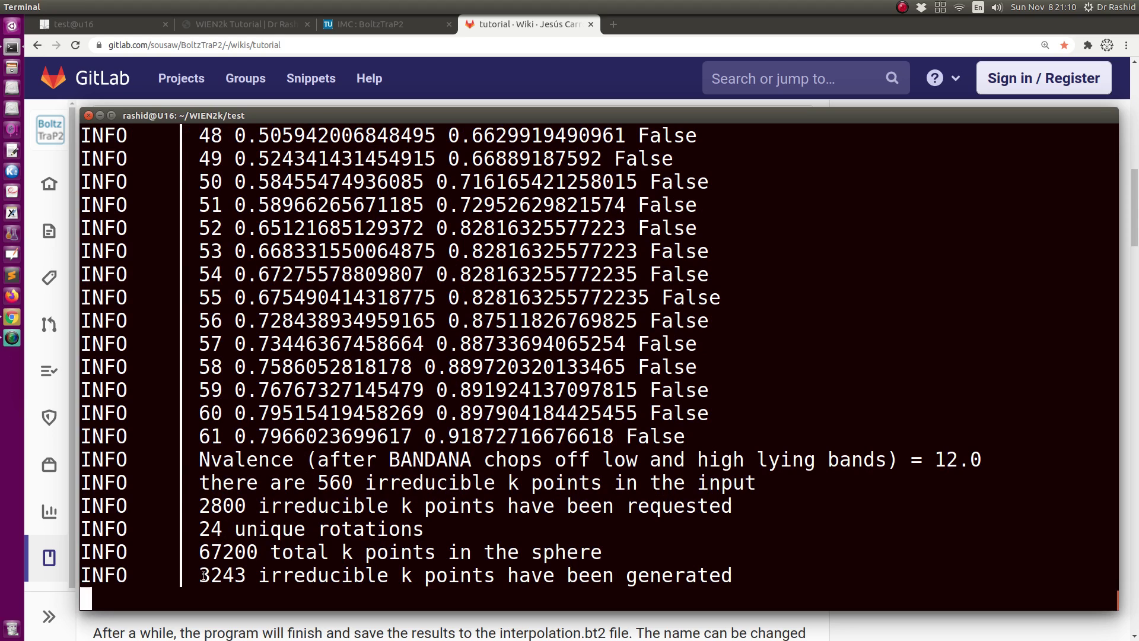
Check the output: 3243 k-points generated and interpolation.bt2 saved
{"action": "left_click_drag", "start_coordinate": [203, 575], "coordinate": [245, 575]}
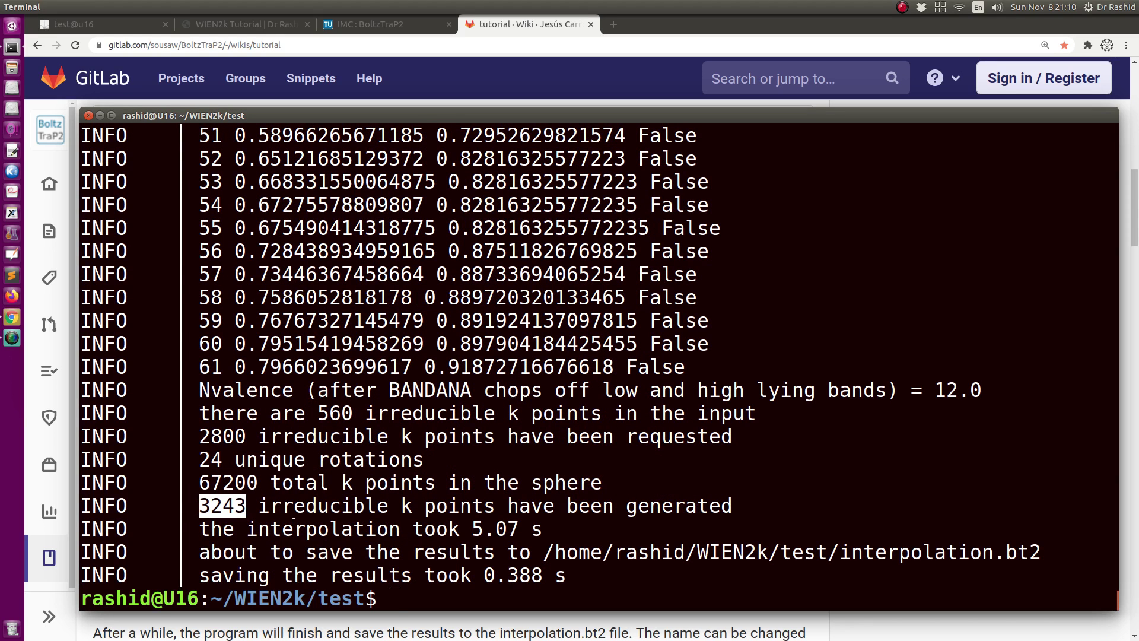
{"action": "left_click_drag", "start_coordinate": [259, 505], "coordinate": [742, 509]}
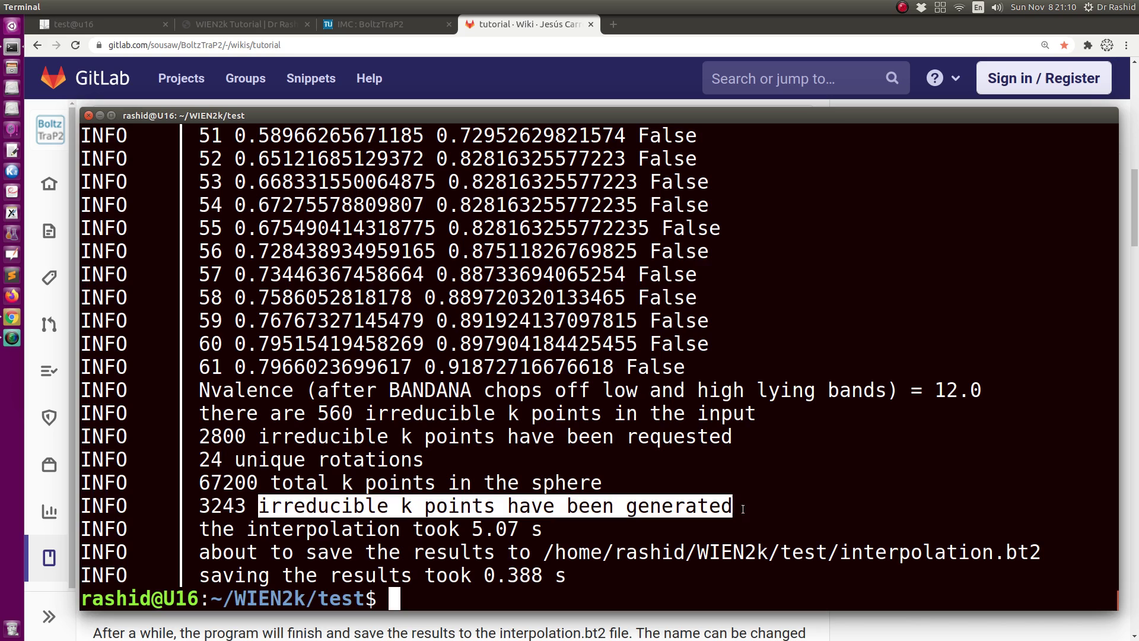
{"action": "left_click", "coordinate": [250, 546]}
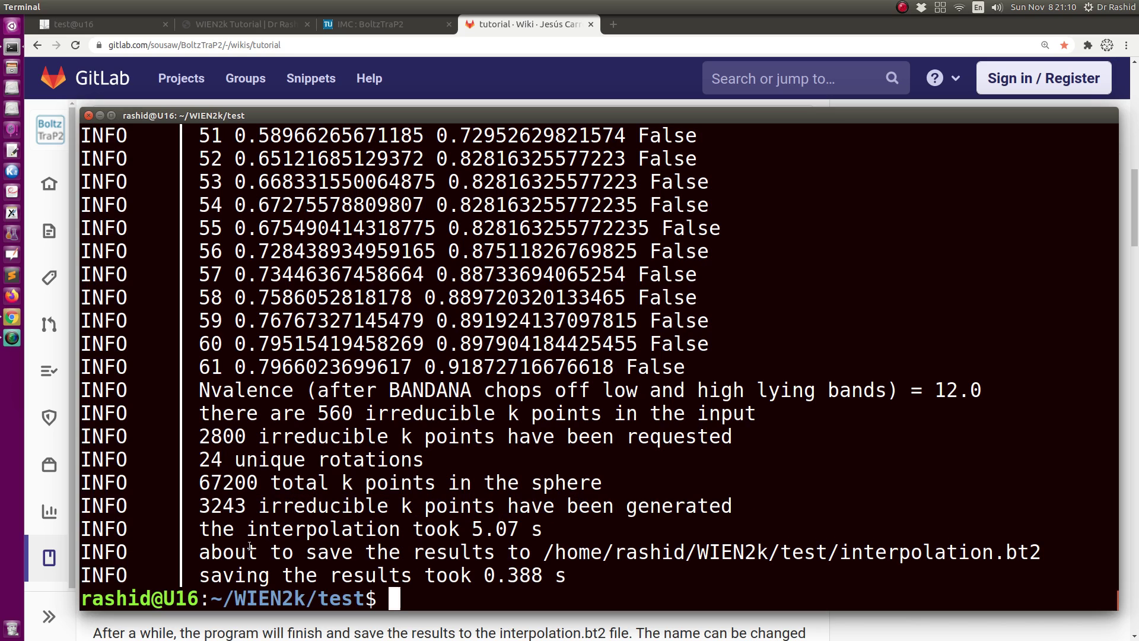
{"action": "left_click_drag", "start_coordinate": [842, 553], "coordinate": [1041, 546]}
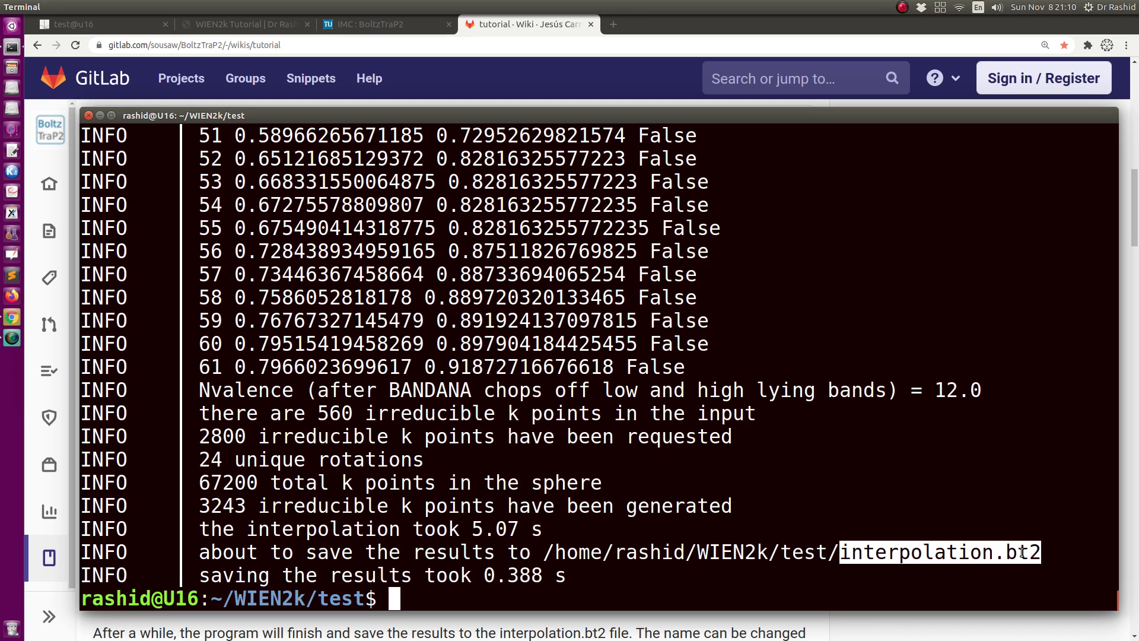
{"action": "left_click", "coordinate": [541, 557]}
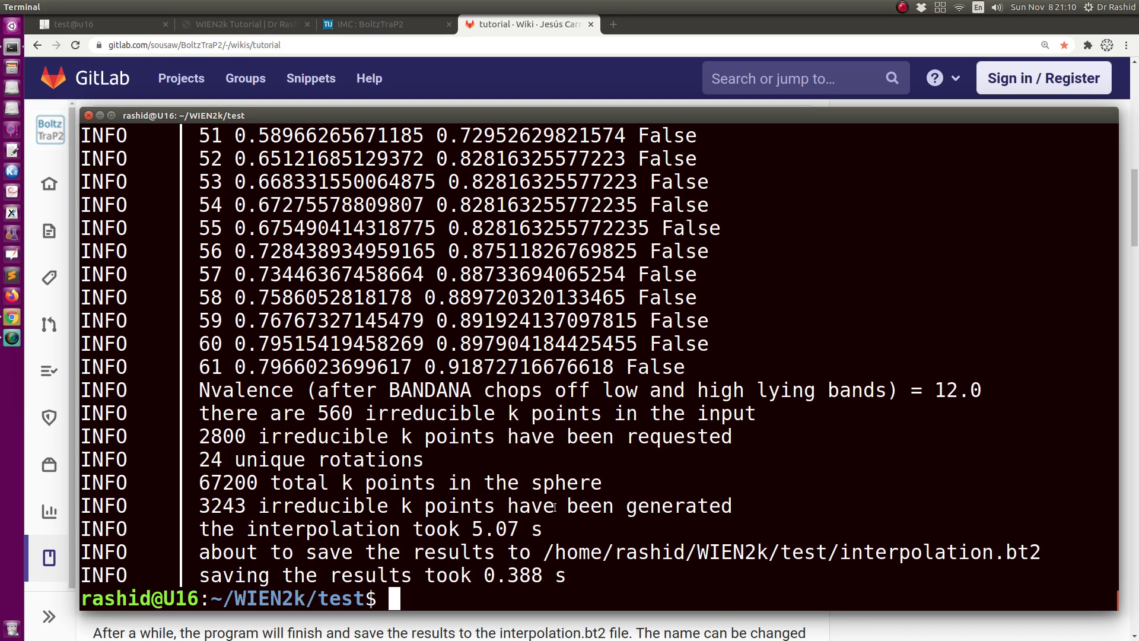
{"action": "key", "text": "Up"}
{"action": "double_click", "coordinate": [679, 598]}
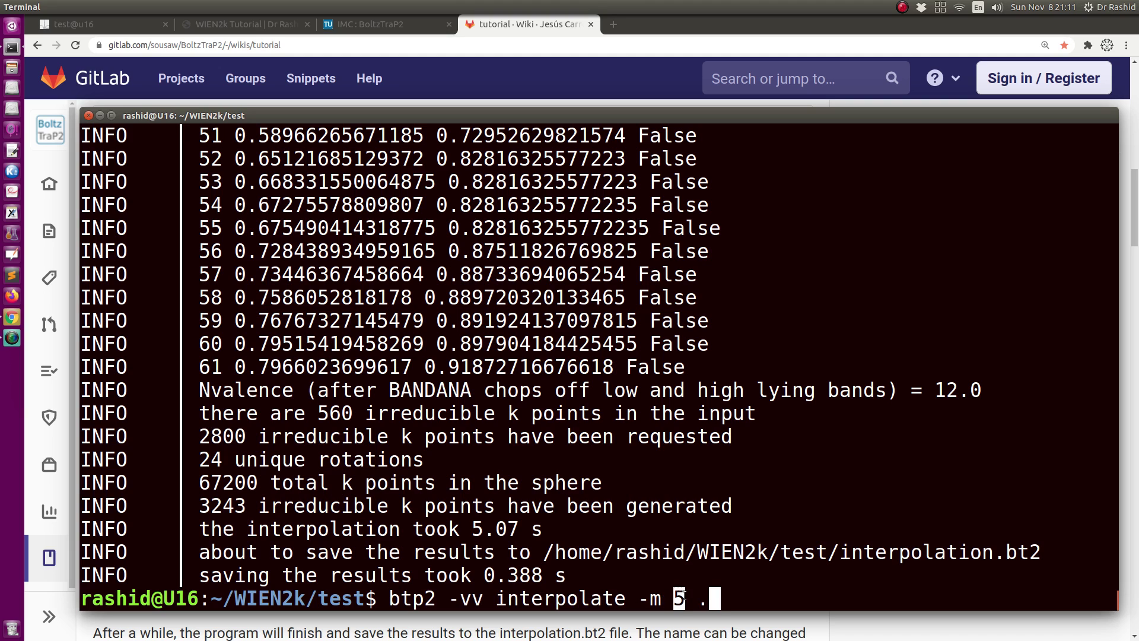
{"action": "left_click_drag", "start_coordinate": [201, 509], "coordinate": [241, 509]}
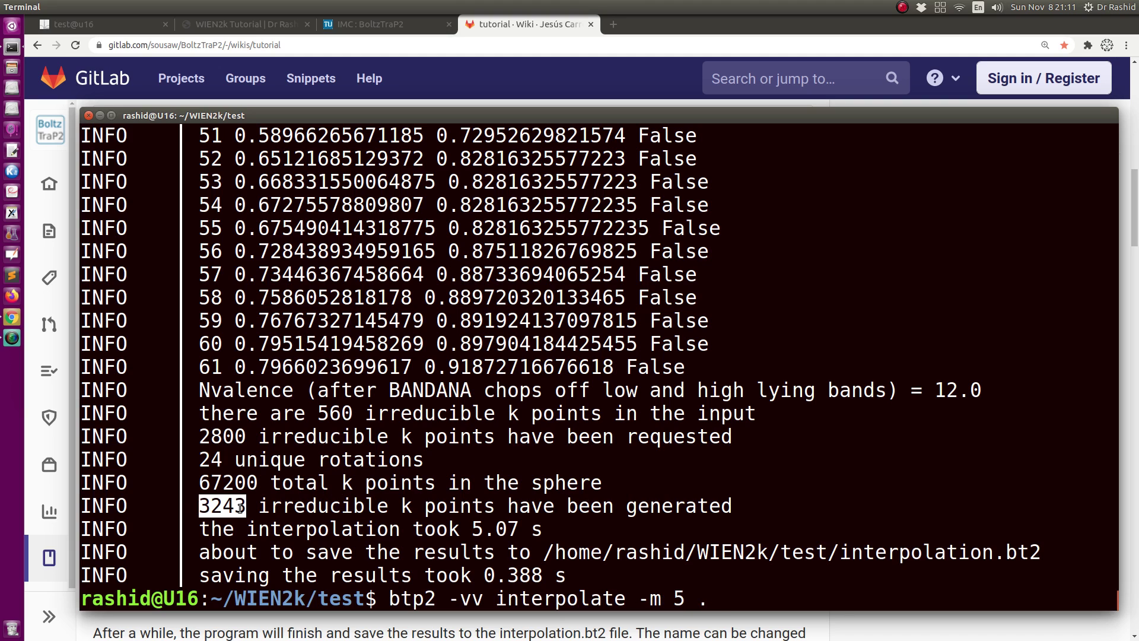
{"action": "key", "text": "ctrl+u"}
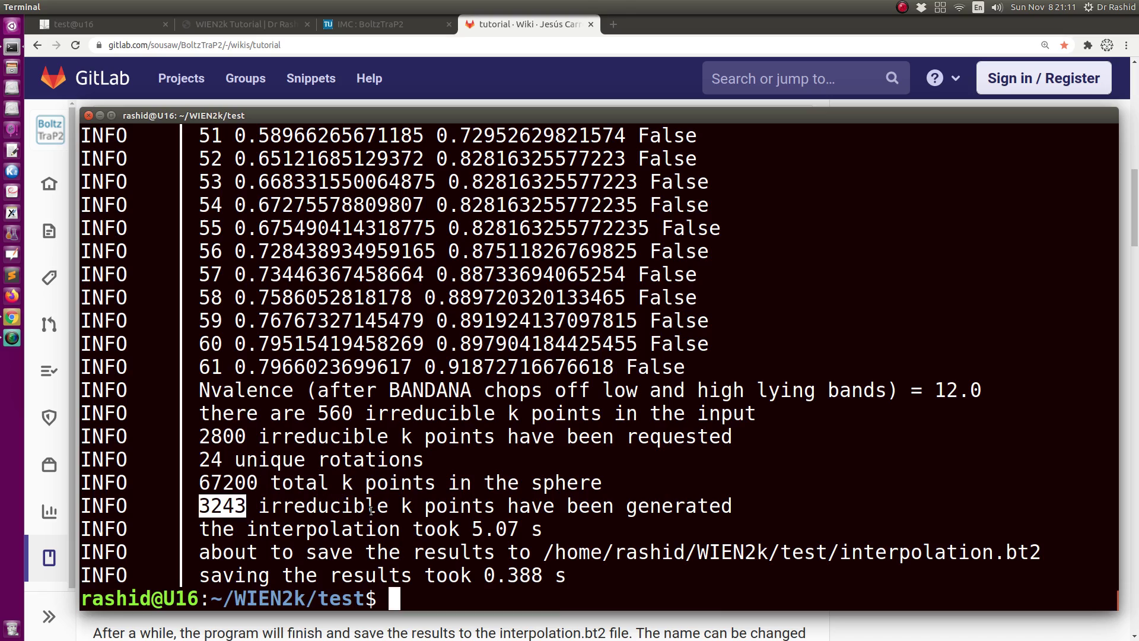
{"action": "key", "text": "alt+Tab"}
Scroll to 'Plotting the band structure' and select the btp2 plotbands command
{"action": "scroll", "coordinate": [316, 421], "scroll_direction": "down", "scroll_amount": 5}
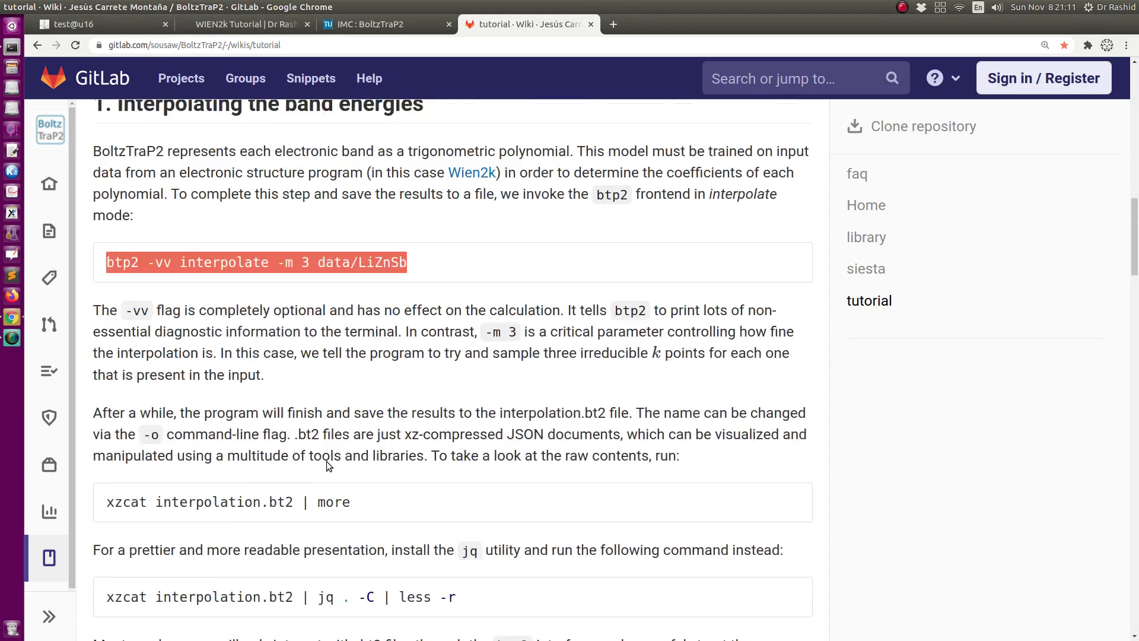
{"action": "scroll", "coordinate": [326, 461], "scroll_direction": "down", "scroll_amount": 4}
{"action": "scroll", "coordinate": [327, 461], "scroll_direction": "down", "scroll_amount": 2}
{"action": "scroll", "coordinate": [69, 428], "scroll_direction": "down", "scroll_amount": 2}
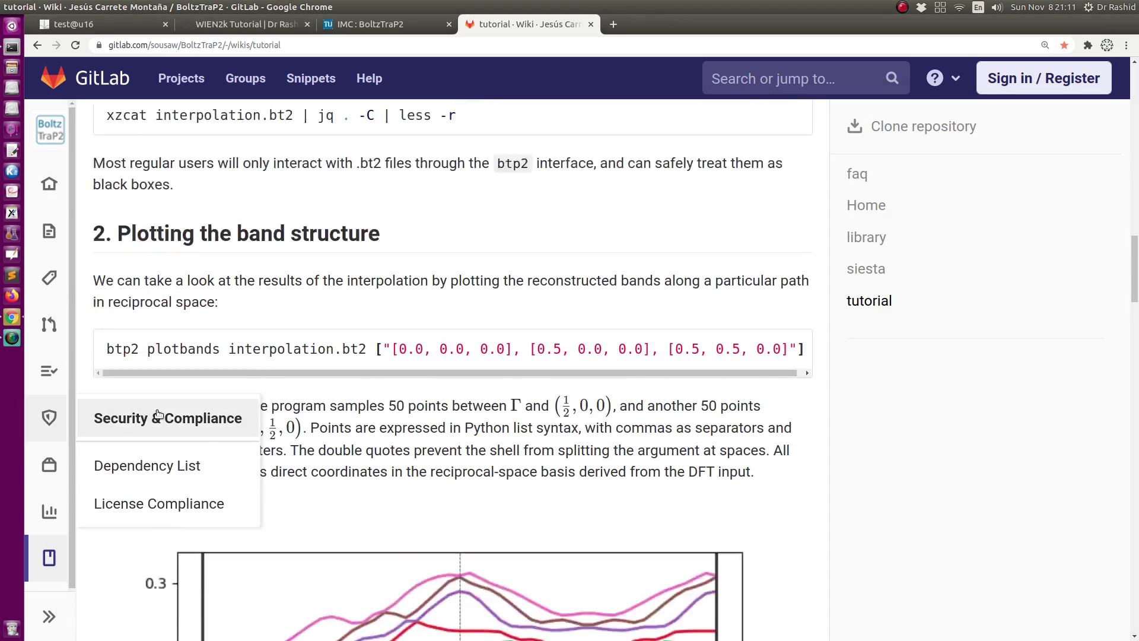
{"action": "scroll", "coordinate": [119, 237], "scroll_direction": "down", "scroll_amount": 4}
{"action": "scroll", "coordinate": [148, 279], "scroll_direction": "up", "scroll_amount": 4}
{"action": "mouse_move", "coordinate": [128, 223]}
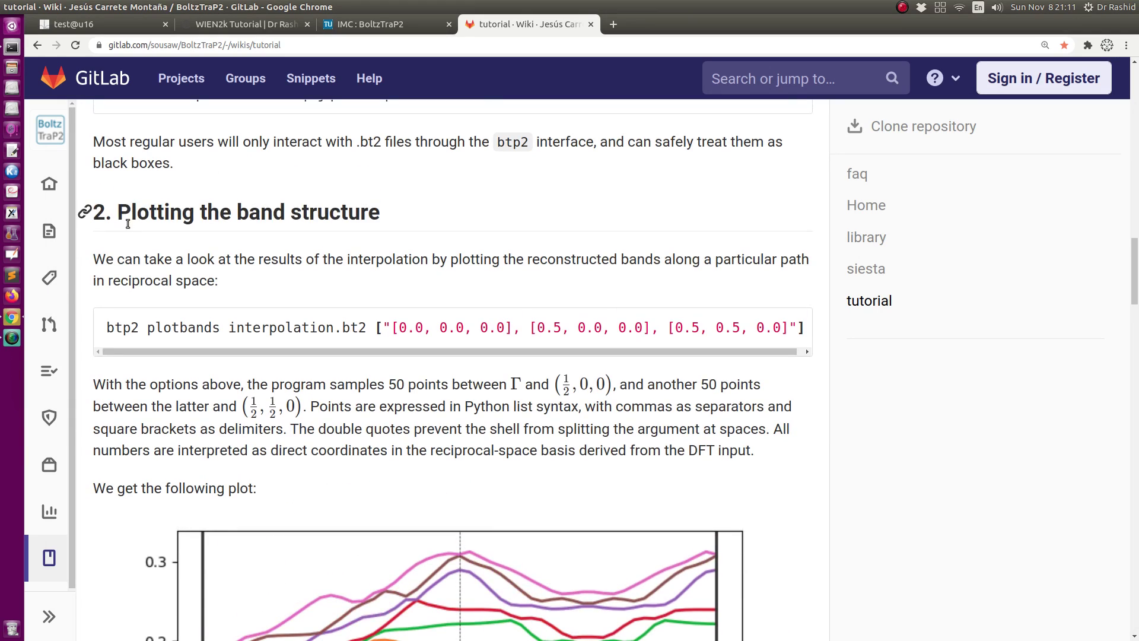
{"action": "left_click_drag", "start_coordinate": [123, 211], "coordinate": [386, 221]}
{"action": "left_click", "coordinate": [388, 222]}
{"action": "left_click_drag", "start_coordinate": [109, 328], "coordinate": [813, 330]}
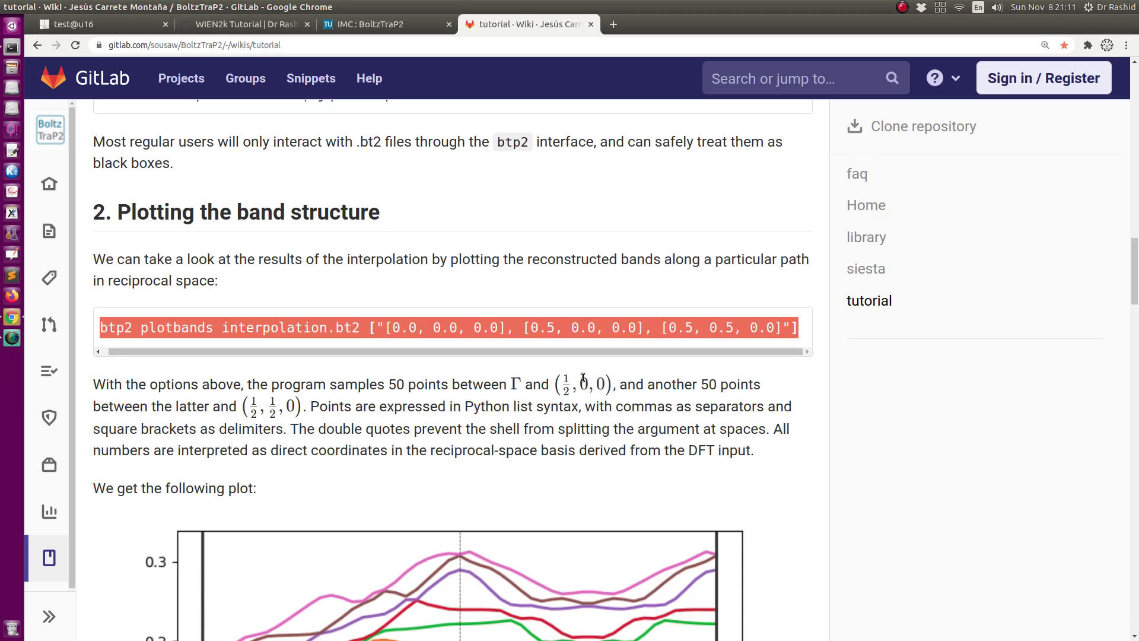
Paste and run btp2 plotbands in the terminal to plot the interpolated LiZnSb bands
{"action": "key", "text": "alt+Tab"}
{"action": "right_click", "coordinate": [791, 217]}
{"action": "left_click", "coordinate": [801, 252]}
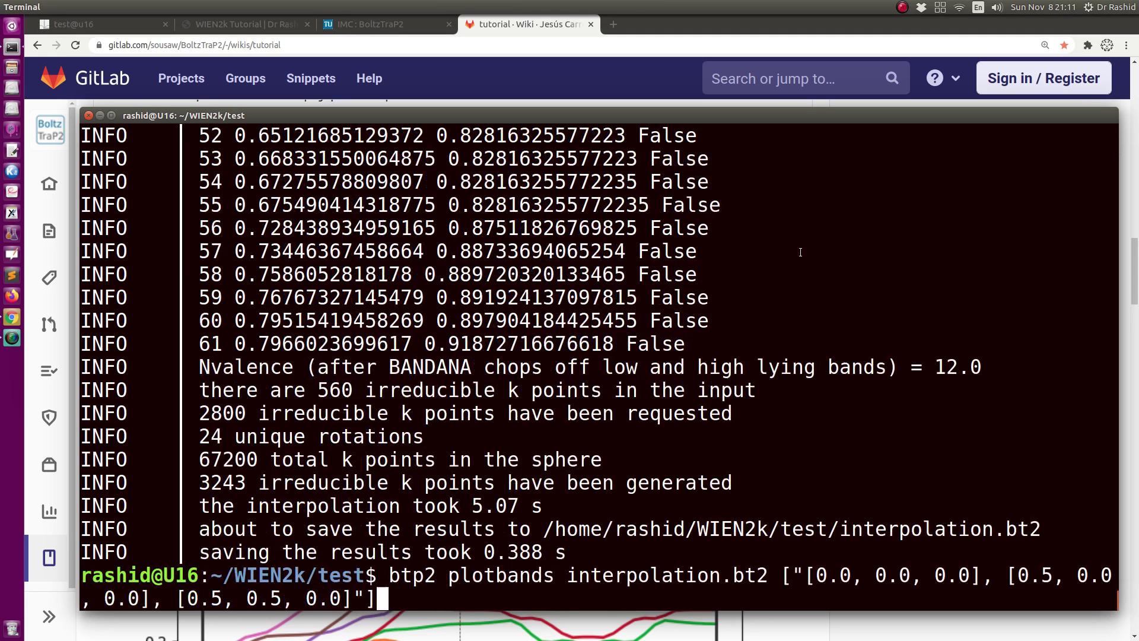
{"action": "key", "text": "Return"}
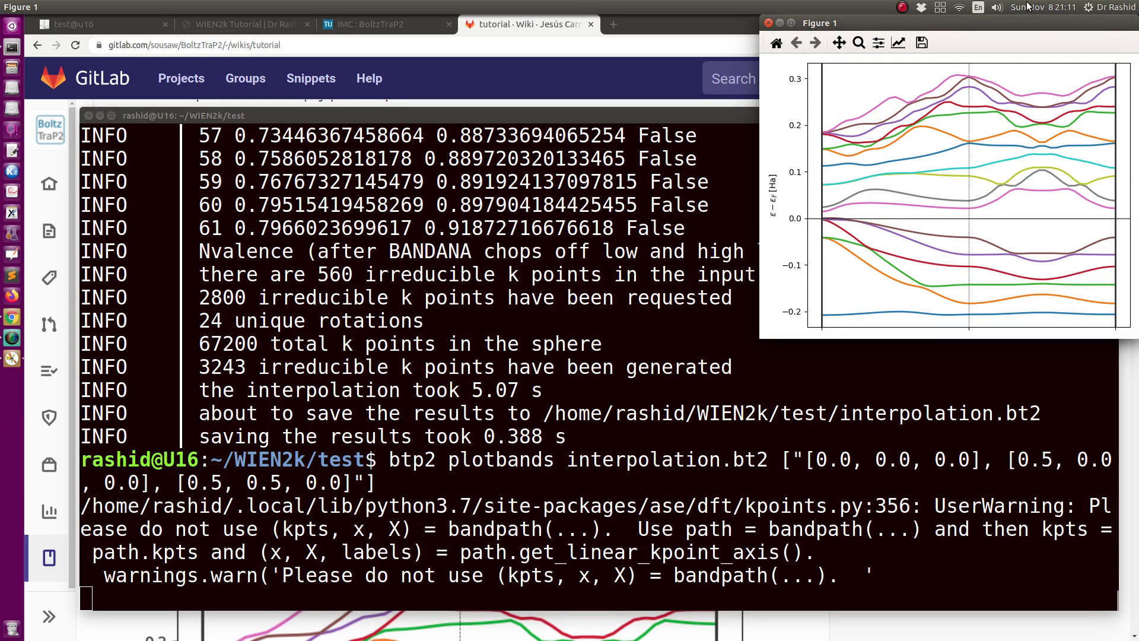
{"action": "left_click_drag", "start_coordinate": [1008, 24], "coordinate": [1017, 65]}
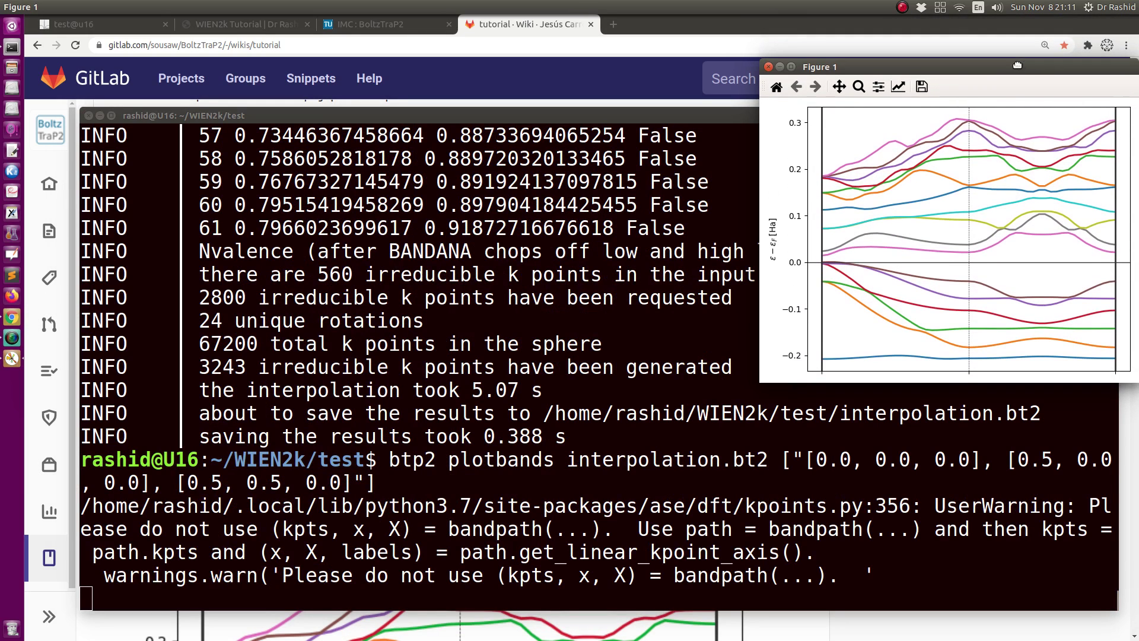
{"action": "left_click", "coordinate": [12, 319]}
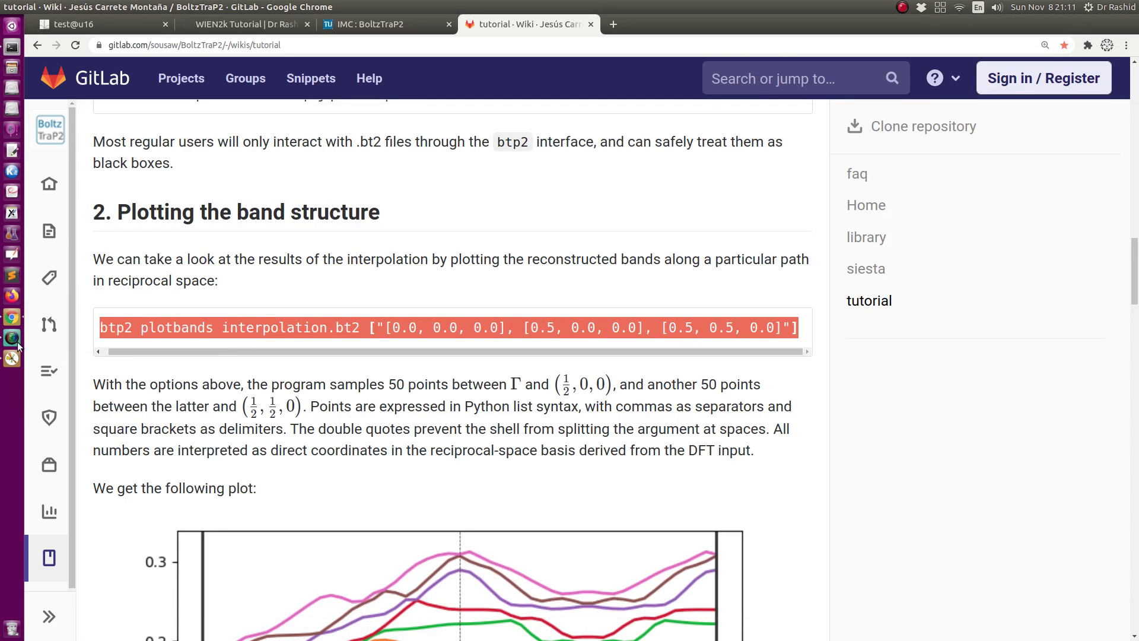
Scroll the tutorial to section 4 and copy the btp2 -vv integrate command
{"action": "left_click", "coordinate": [12, 358]}
{"action": "scroll", "coordinate": [216, 396], "scroll_direction": "down", "scroll_amount": 1}
{"action": "scroll", "coordinate": [216, 397], "scroll_direction": "down", "scroll_amount": 10}
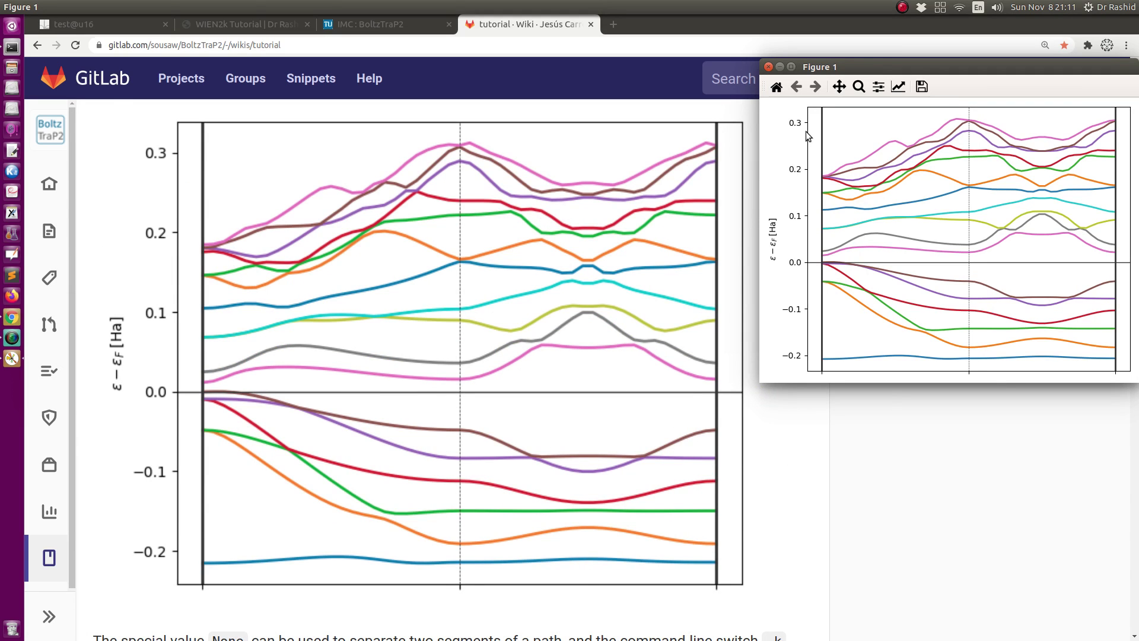
{"action": "left_click", "coordinate": [627, 176]}
{"action": "scroll", "coordinate": [334, 318], "scroll_direction": "down", "scroll_amount": 7}
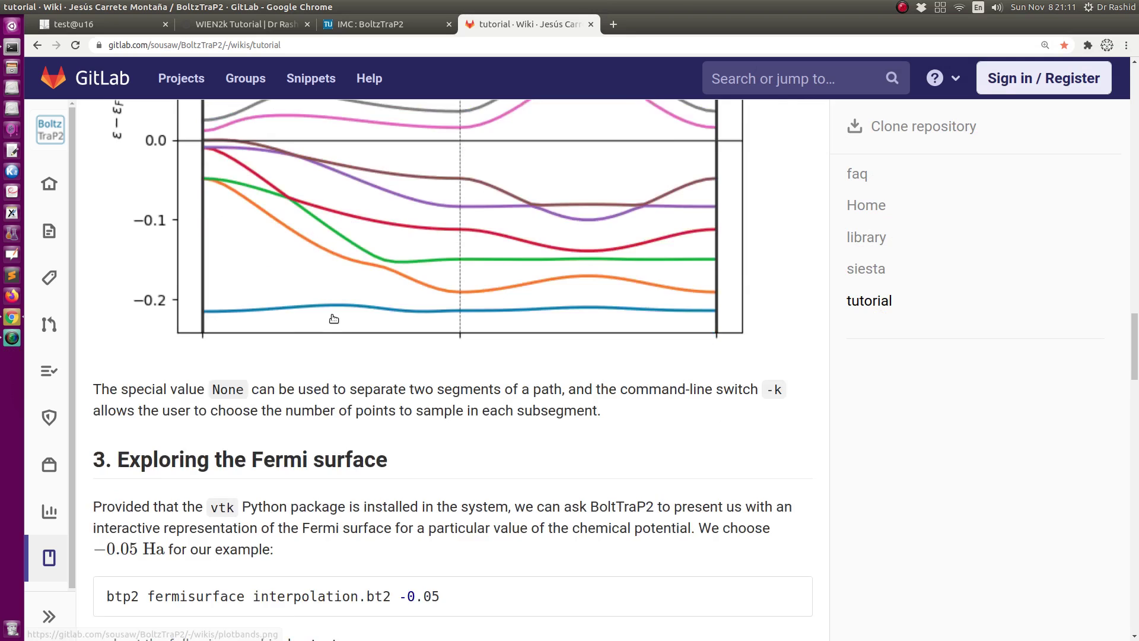
{"action": "scroll", "coordinate": [333, 319], "scroll_direction": "down", "scroll_amount": 6}
{"action": "scroll", "coordinate": [334, 319], "scroll_direction": "down", "scroll_amount": 6}
{"action": "scroll", "coordinate": [237, 415], "scroll_direction": "down", "scroll_amount": 10}
{"action": "scroll", "coordinate": [242, 417], "scroll_direction": "down", "scroll_amount": 8}
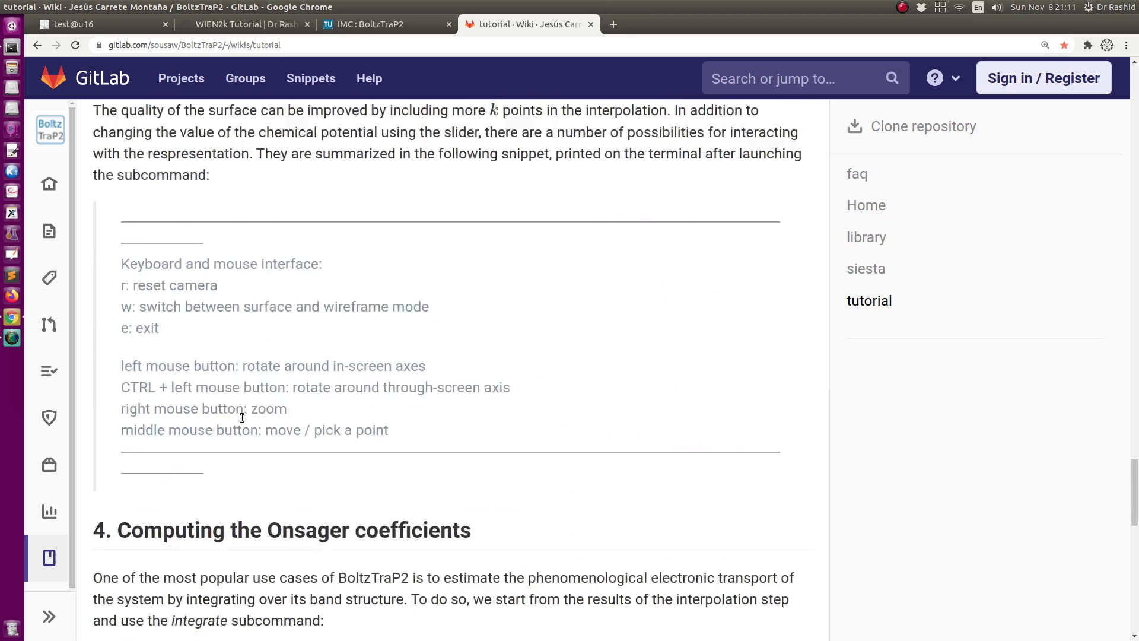
{"action": "scroll", "coordinate": [242, 417], "scroll_direction": "down", "scroll_amount": 10}
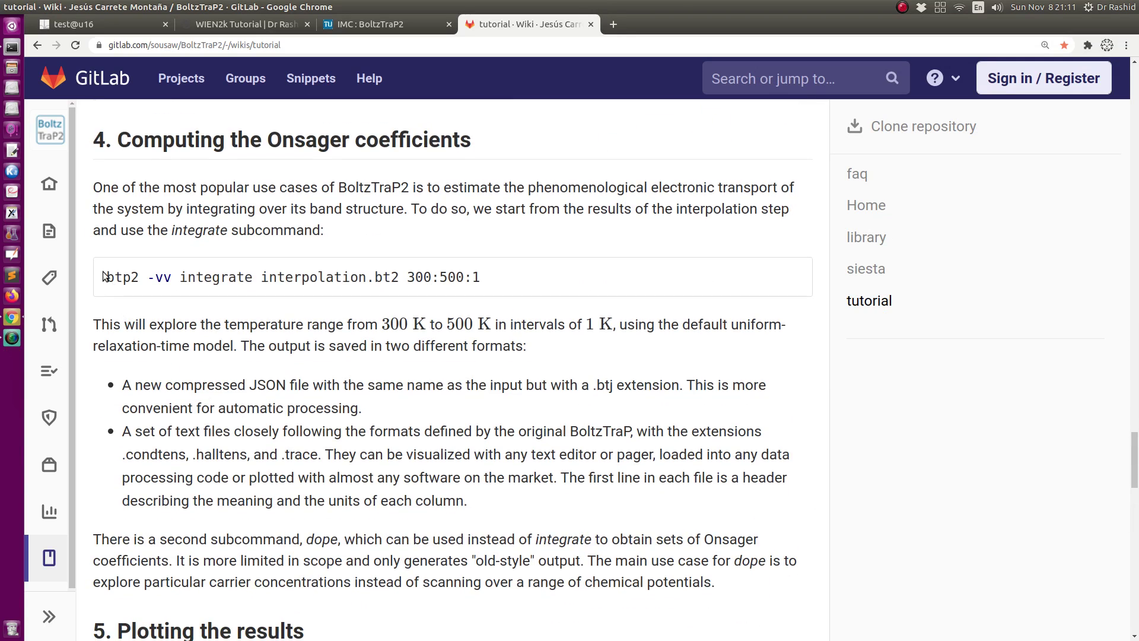
{"action": "left_click_drag", "start_coordinate": [106, 277], "coordinate": [483, 275]}
{"action": "key", "text": "ctrl+c"}
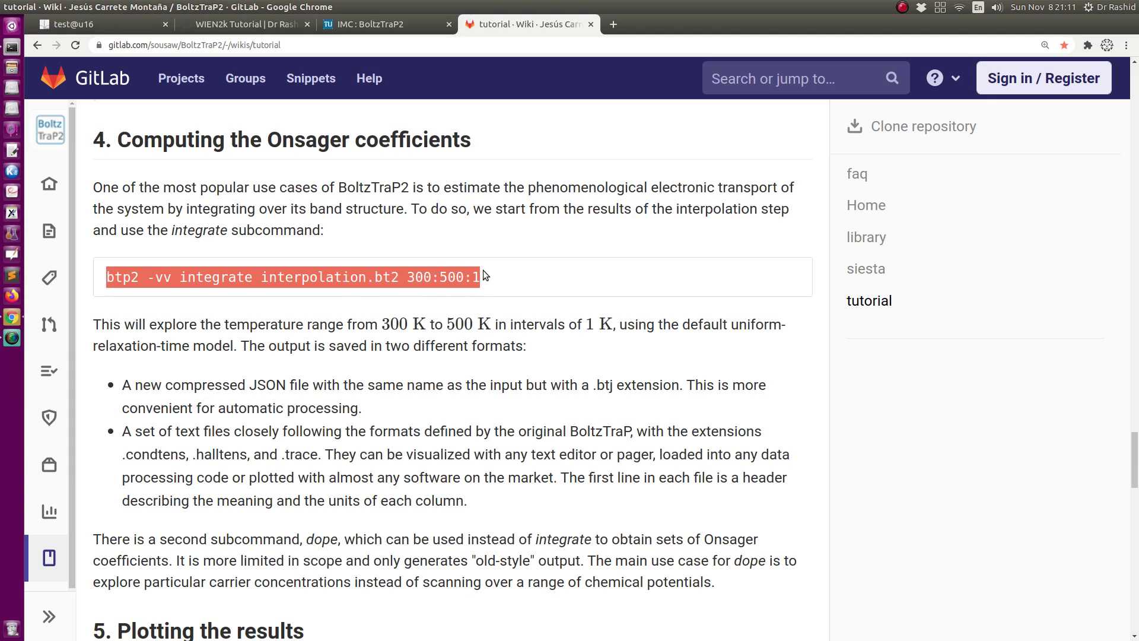
{"action": "key", "text": "alt+Tab"}
Match the tutorial's interpolation.bt2 file name and temperature-range notes against the terminal output
{"action": "left_click", "coordinate": [406, 275]}
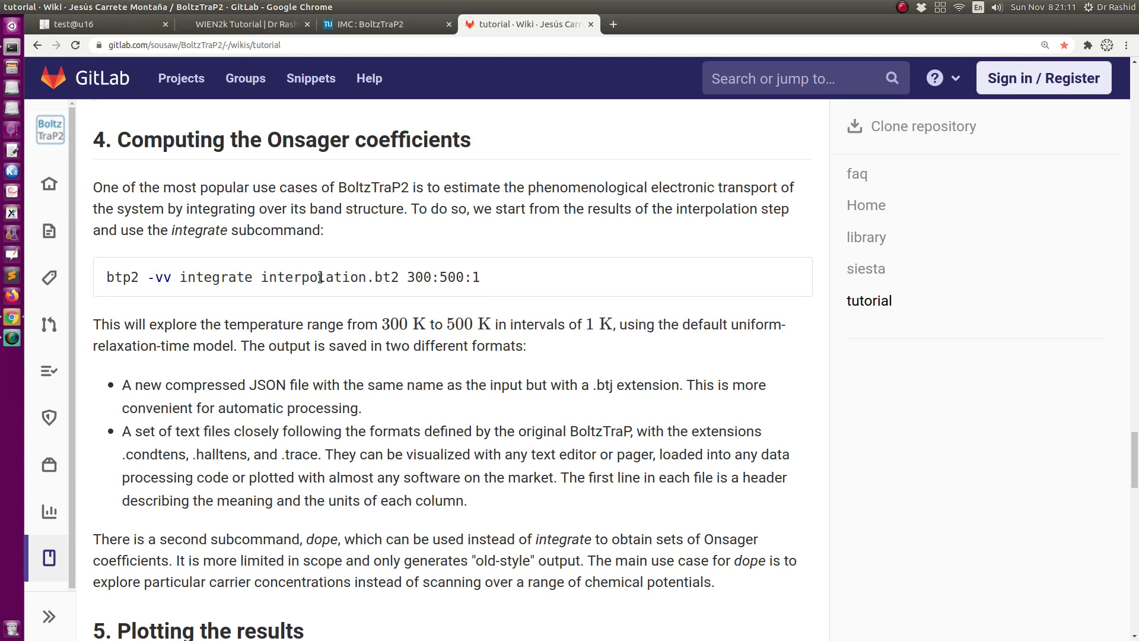
{"action": "left_click_drag", "start_coordinate": [263, 277], "coordinate": [397, 274]}
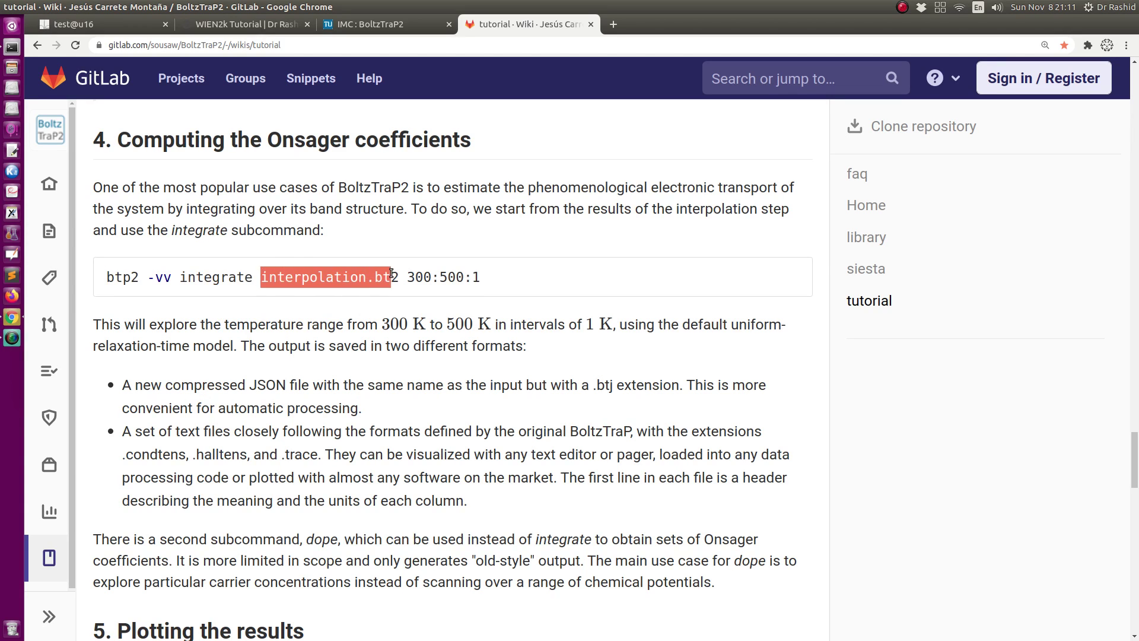
{"action": "key", "text": "alt+Tab"}
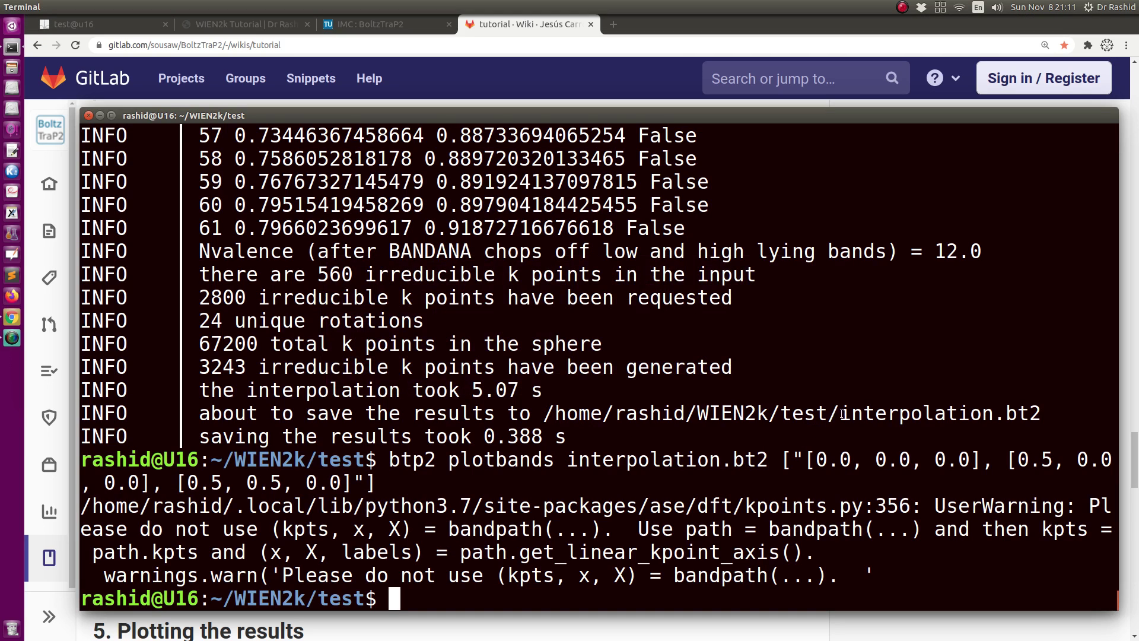
{"action": "left_click_drag", "start_coordinate": [840, 413], "coordinate": [1018, 395]}
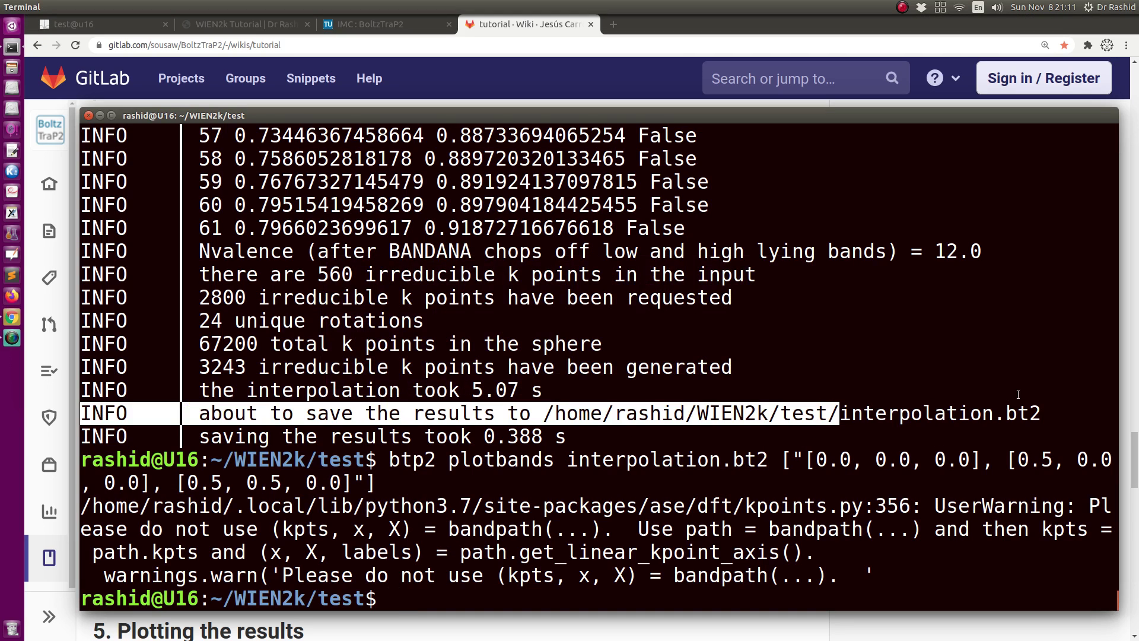
{"action": "key", "text": "alt+Tab"}
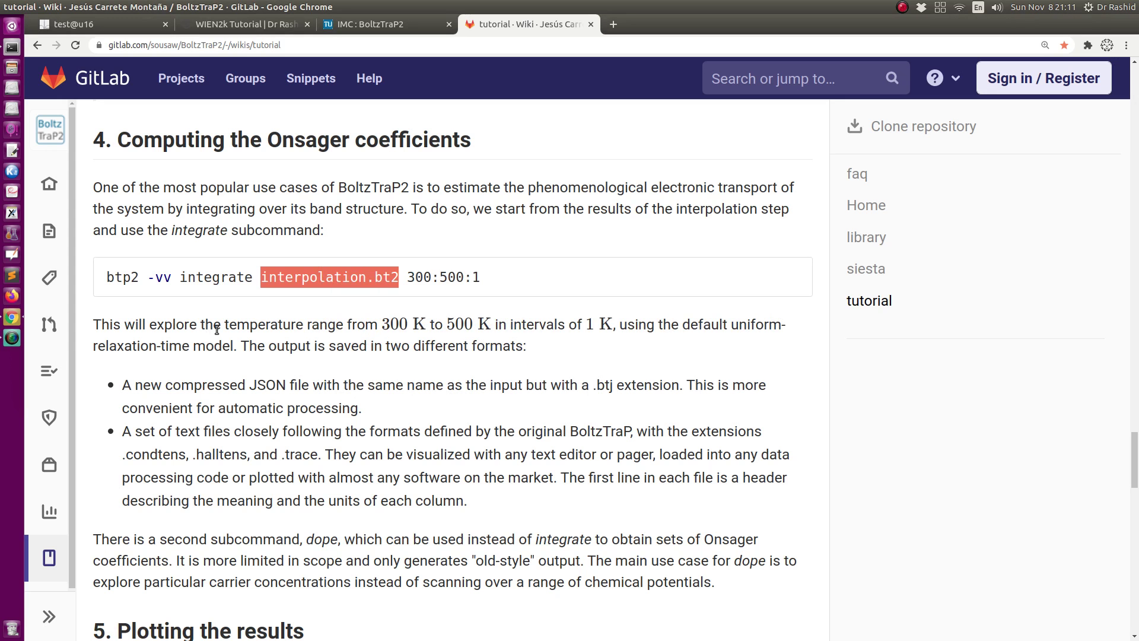
{"action": "left_click_drag", "start_coordinate": [224, 324], "coordinate": [609, 327]}
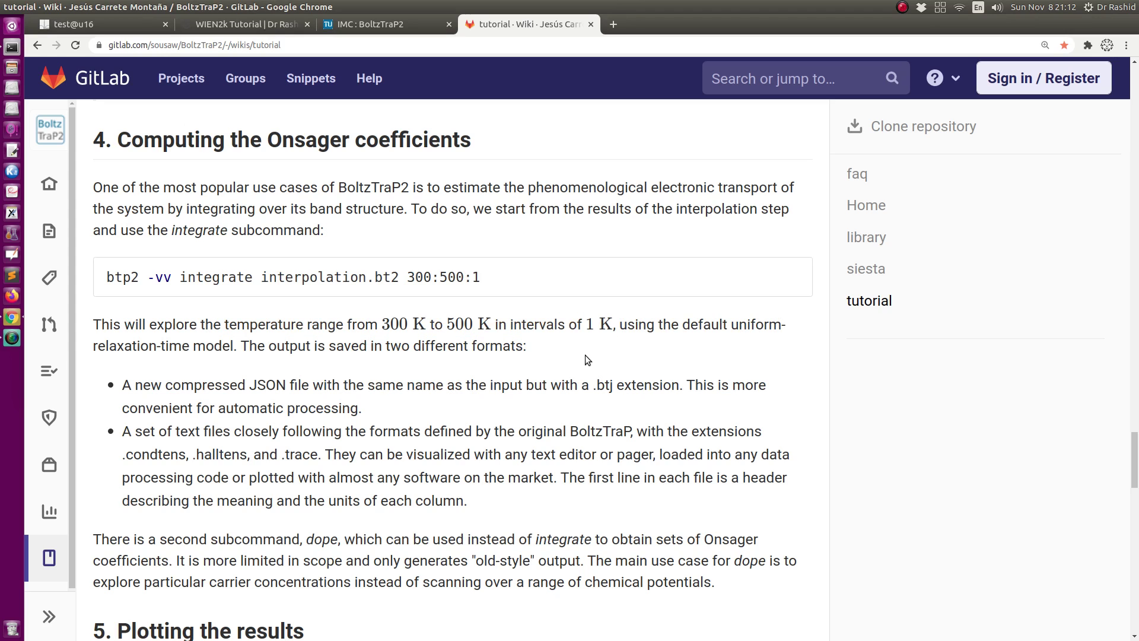
{"action": "key", "text": "alt+Tab"}
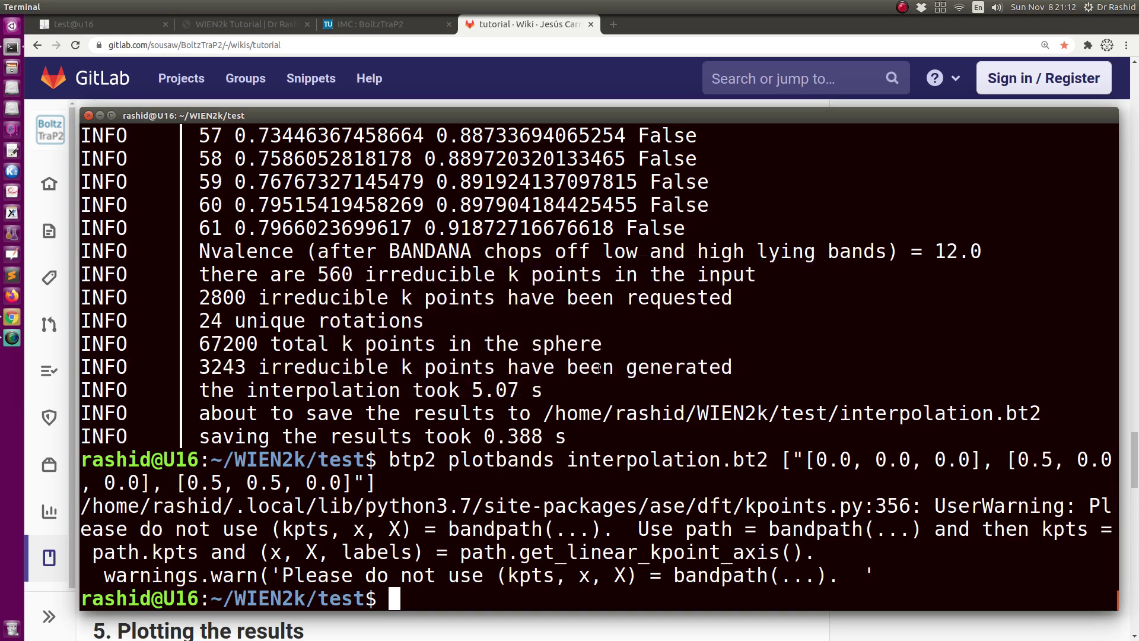
Paste the integrate command with a 50 K step and run it over 300–500 K
{"action": "right_click", "coordinate": [690, 333]}
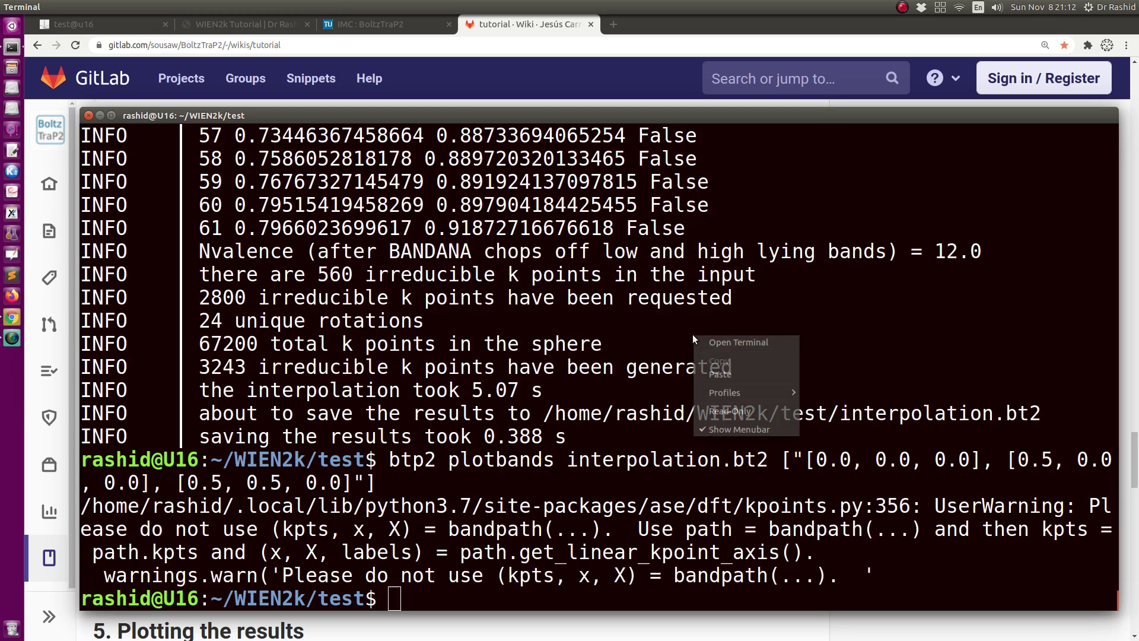
{"action": "left_click", "coordinate": [710, 377]}
{"action": "key", "text": "BackSpace"}
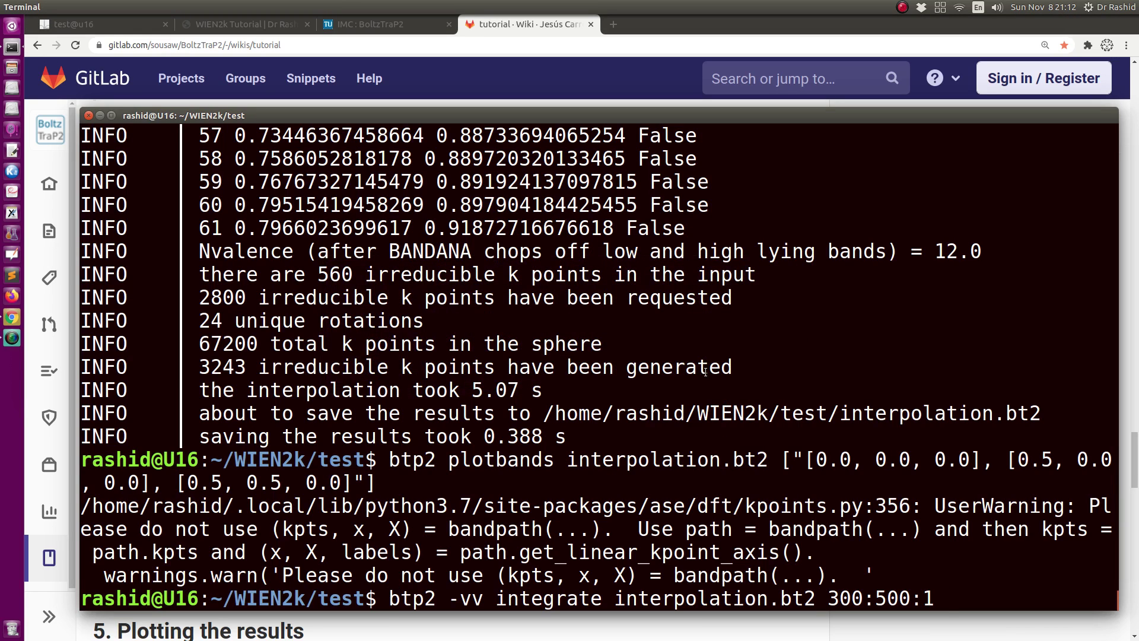
{"action": "type", "text": "50"}
{"action": "key", "text": "ctrl+l"}
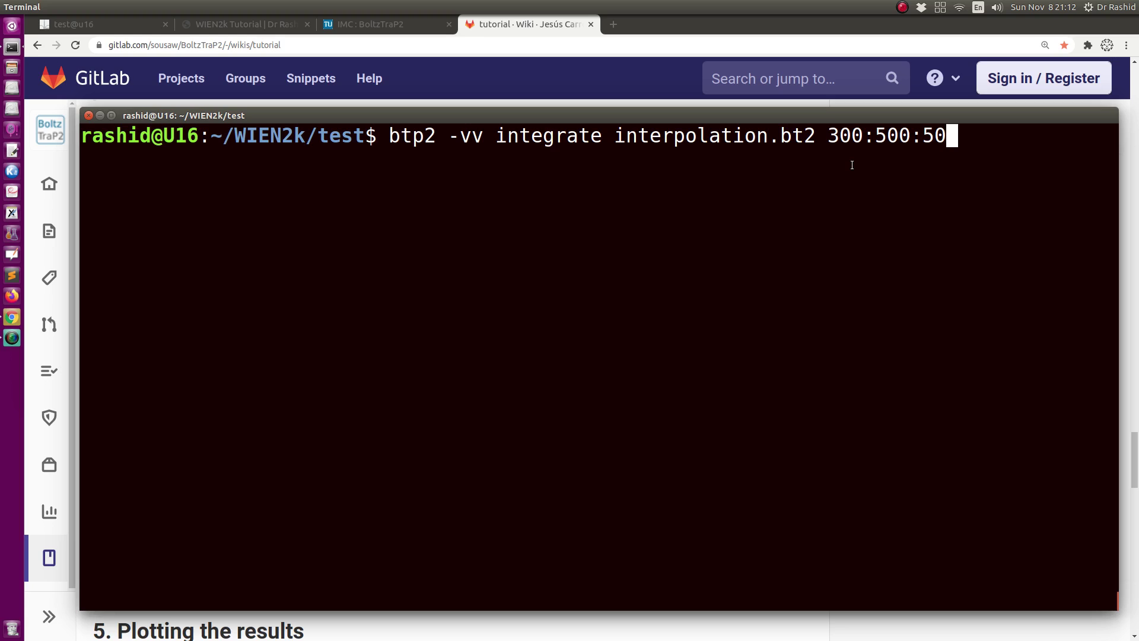
{"action": "key", "text": "Return"}
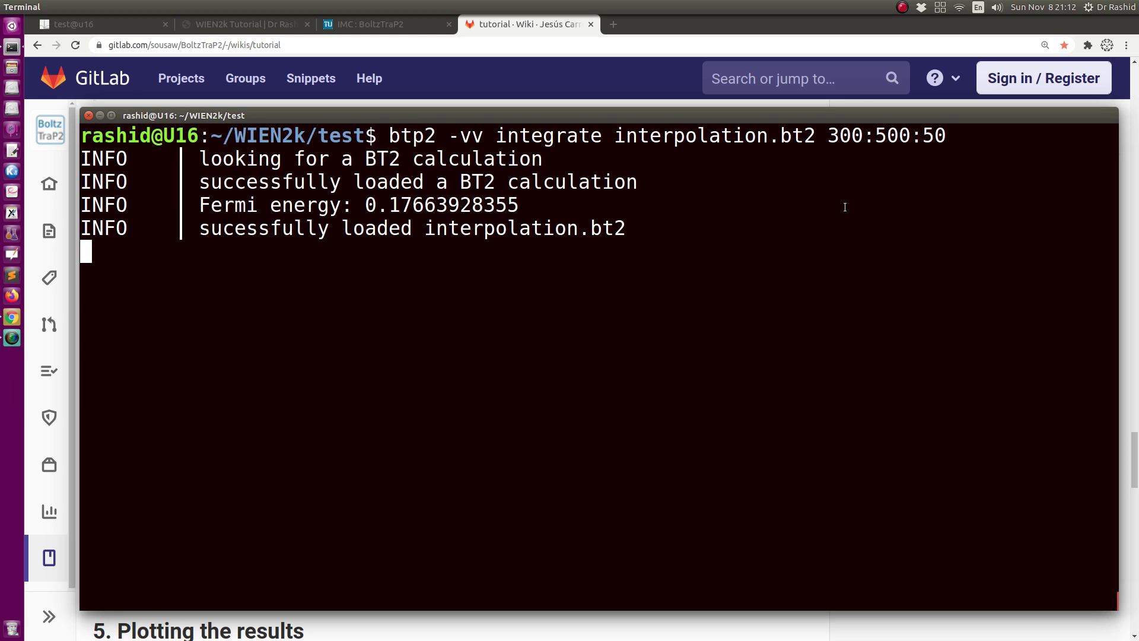
Review the four computed temperatures, the 500 K limit and the interpolation.btj output file
{"action": "left_click", "coordinate": [902, 8]}
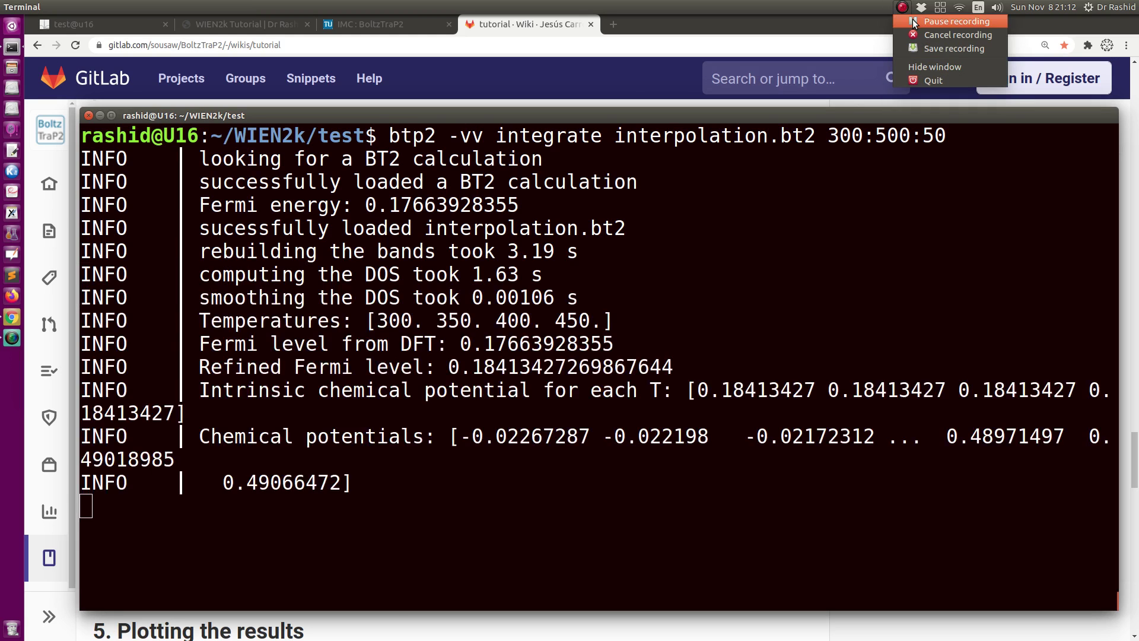
{"action": "left_click", "coordinate": [914, 22]}
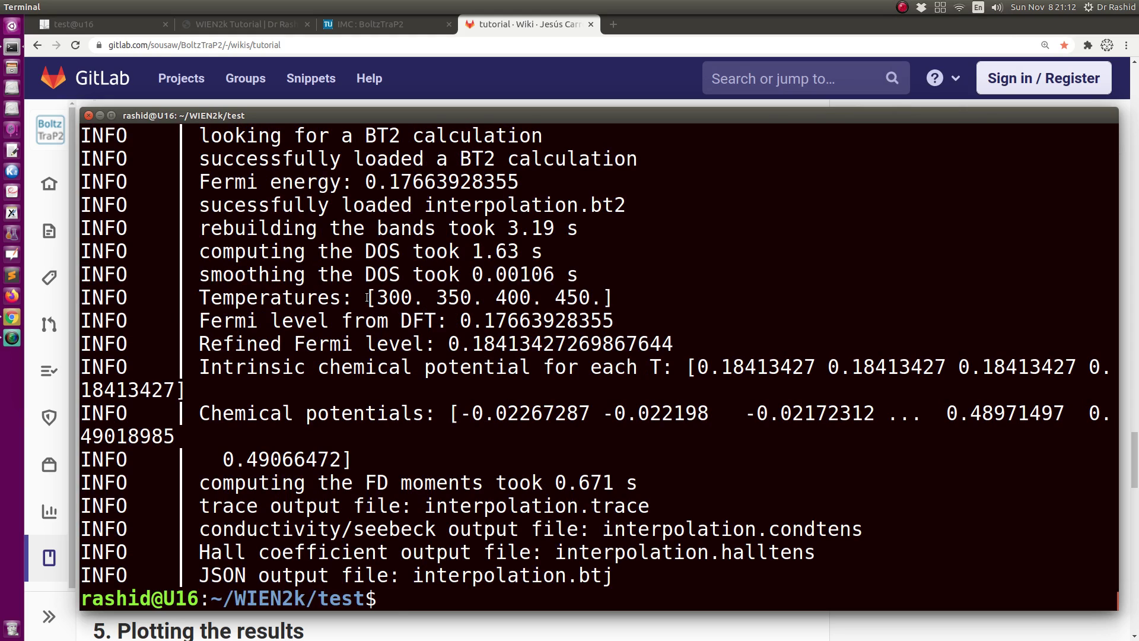
{"action": "left_click_drag", "start_coordinate": [367, 298], "coordinate": [521, 296]}
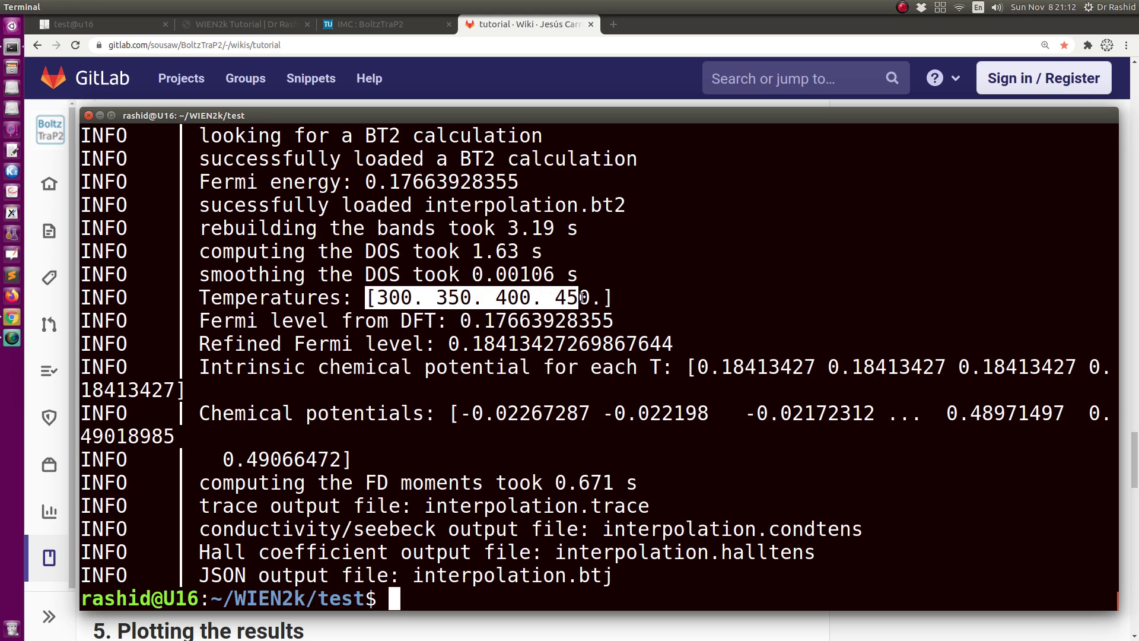
{"action": "left_click_drag", "start_coordinate": [520, 296], "coordinate": [590, 297]}
{"action": "scroll", "coordinate": [600, 290], "scroll_direction": "up", "scroll_amount": 3}
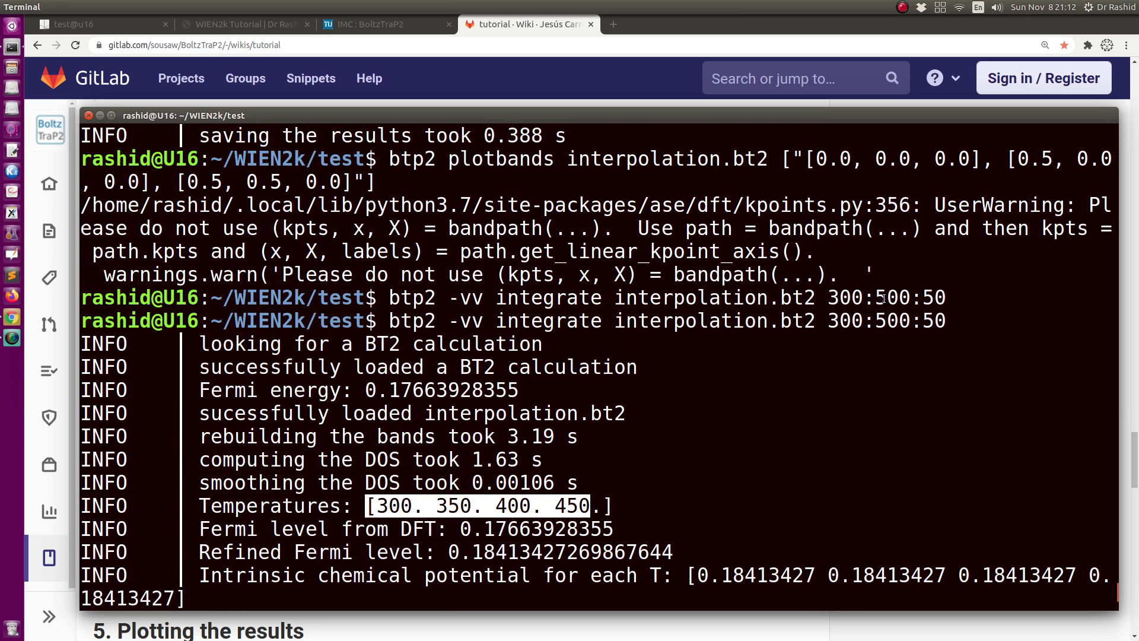
{"action": "left_click_drag", "start_coordinate": [875, 321], "coordinate": [909, 324]}
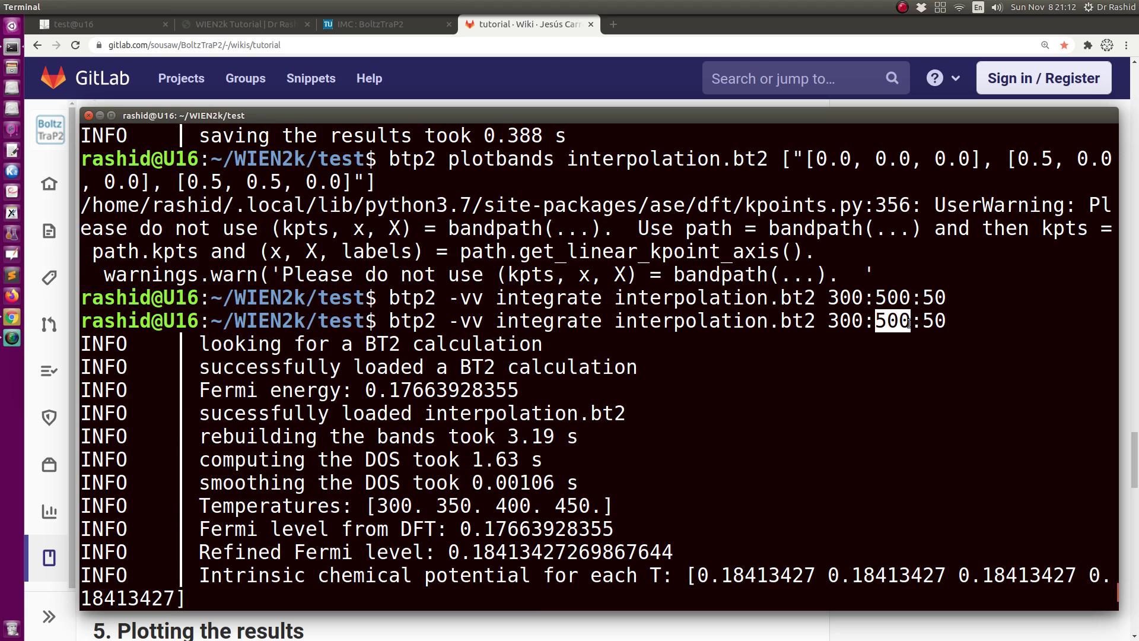
{"action": "left_click", "coordinate": [606, 506]}
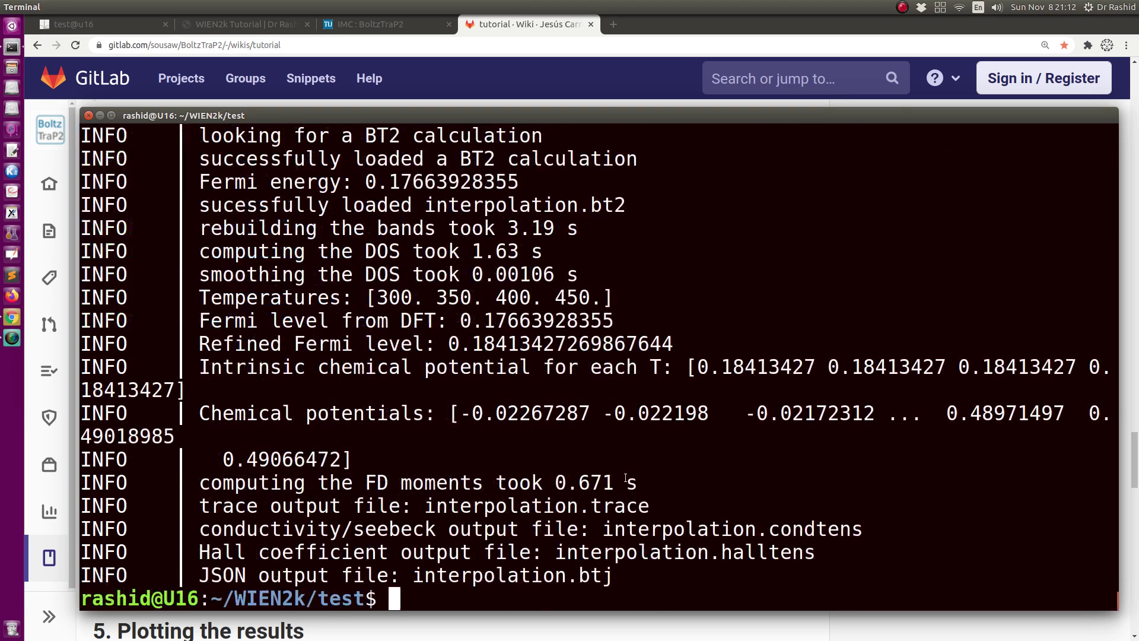
{"action": "left_click_drag", "start_coordinate": [414, 575], "coordinate": [617, 580]}
{"action": "left_click", "coordinate": [226, 574]}
Scroll the tutorial down to section 5, Plotting the results
{"action": "key", "text": "alt+Tab"}
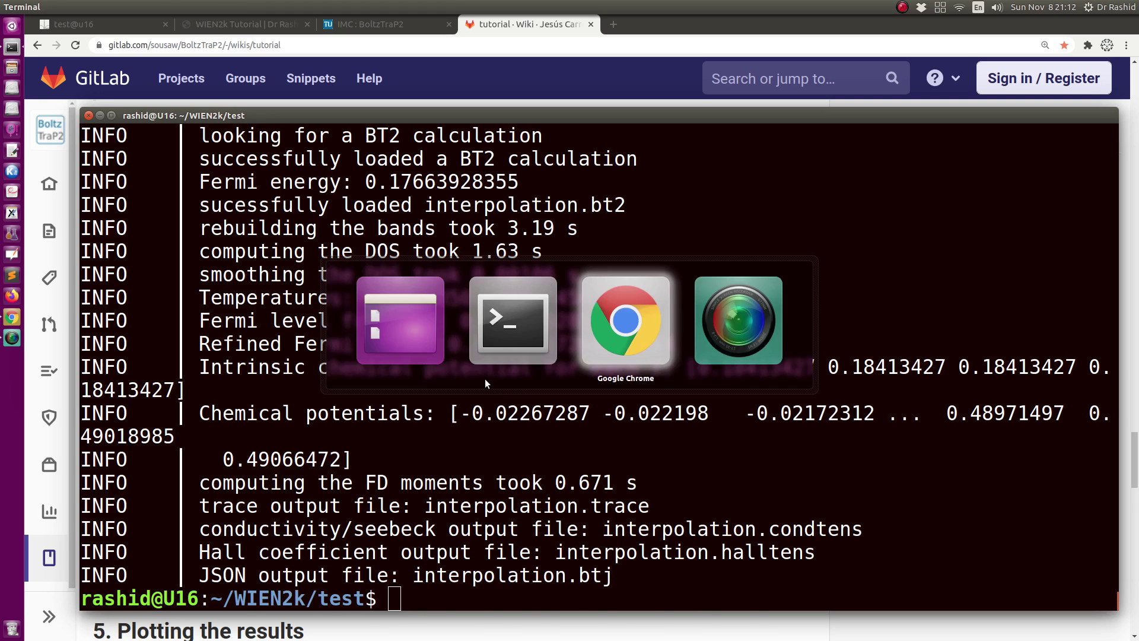
{"action": "scroll", "coordinate": [257, 395], "scroll_direction": "down", "scroll_amount": 3}
{"action": "scroll", "coordinate": [257, 395], "scroll_direction": "down", "scroll_amount": 4}
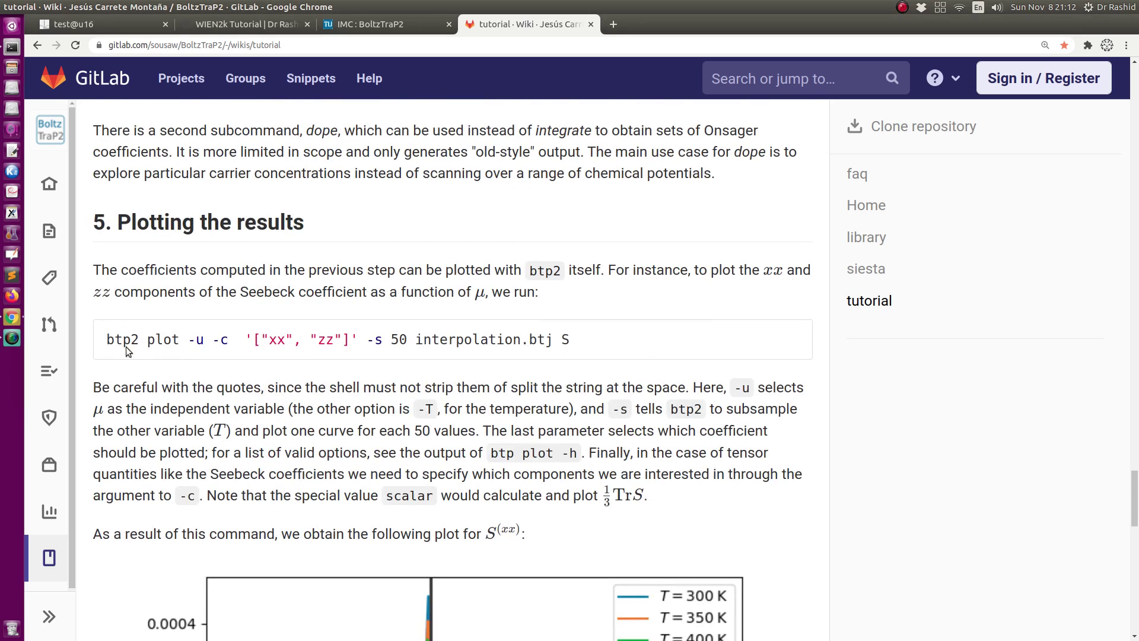
Copy the tutorial's btp2 plot command and paste it at the terminal prompt
{"action": "left_click_drag", "start_coordinate": [108, 338], "coordinate": [648, 353]}
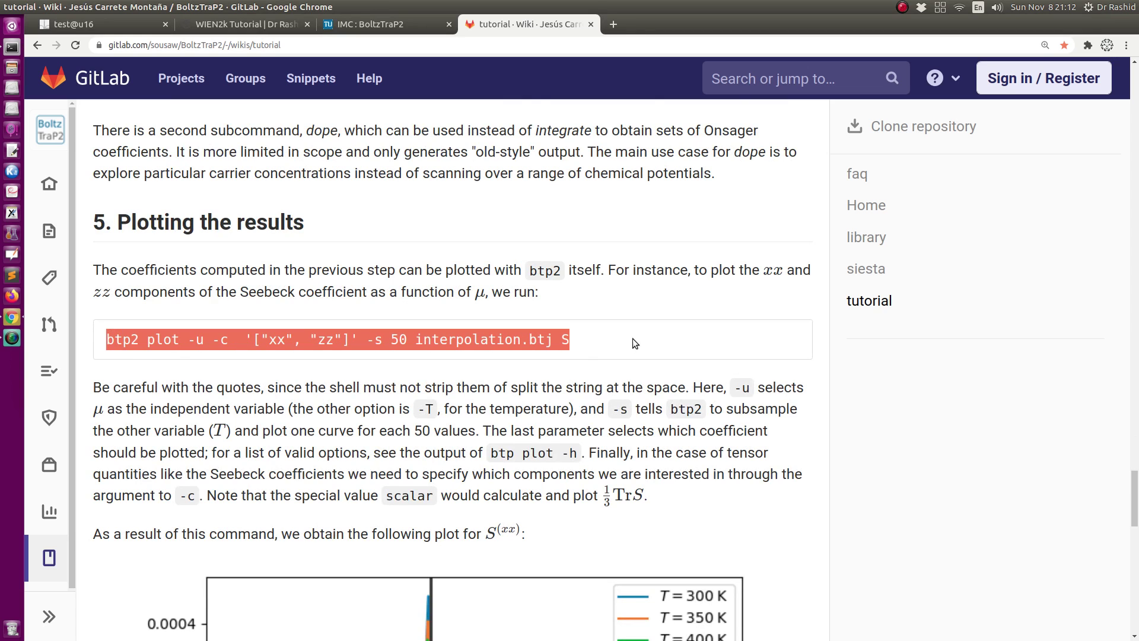
{"action": "key", "text": "ctrl+c"}
{"action": "key", "text": "alt+Tab"}
{"action": "right_click", "coordinate": [706, 270]}
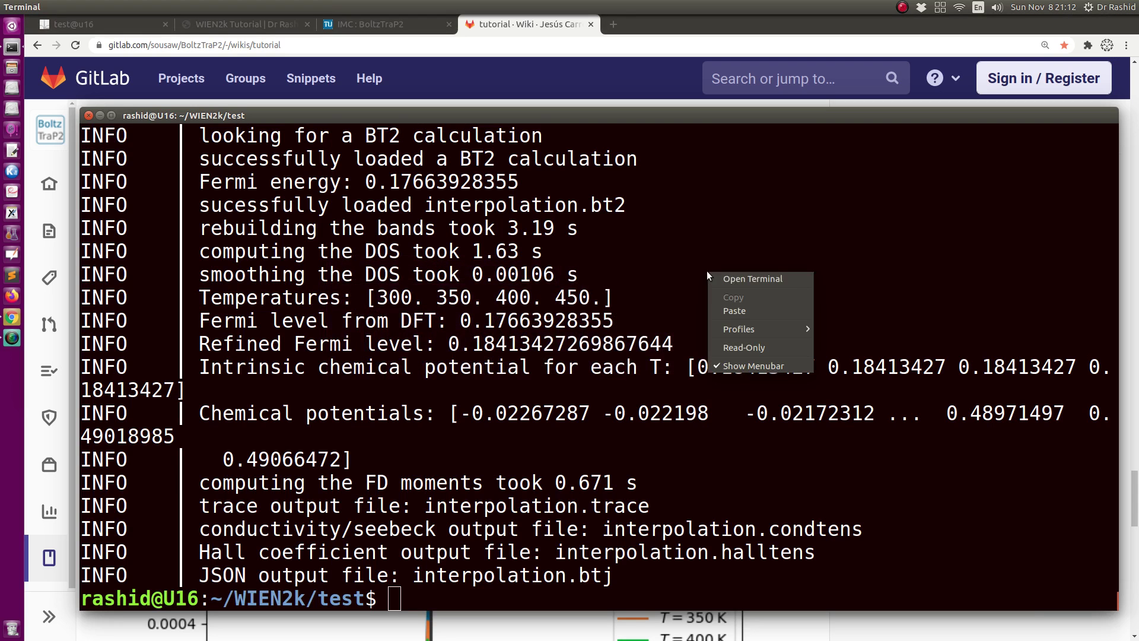
{"action": "left_click", "coordinate": [722, 304]}
{"action": "key", "text": "Left"}
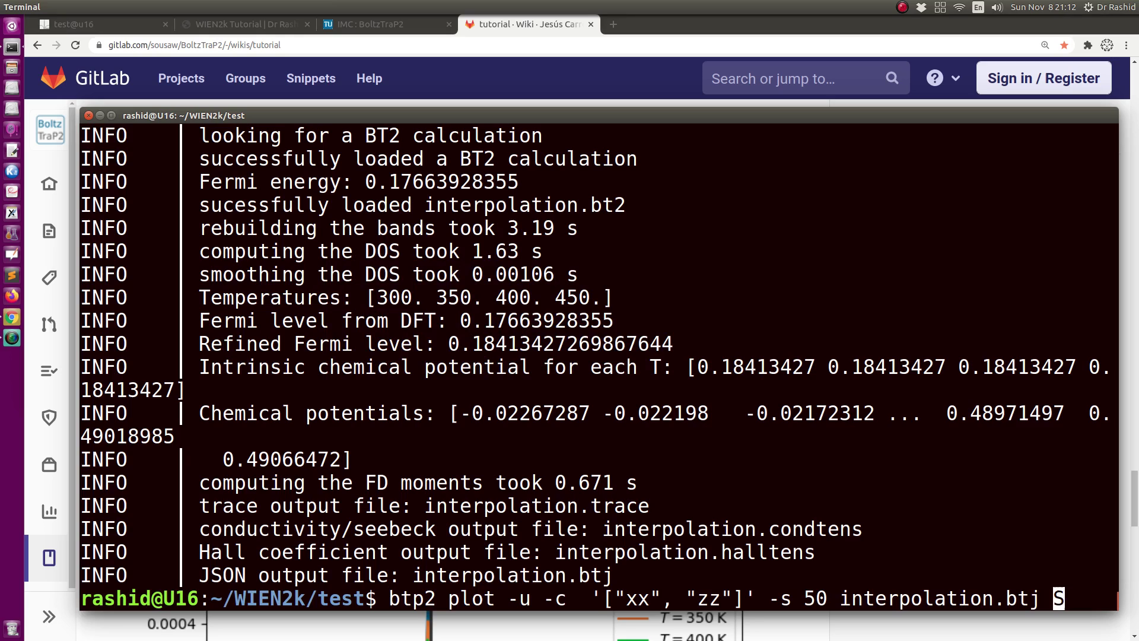
{"action": "key", "text": "Left"}
{"action": "key", "text": "Left"}
{"action": "key", "text": "Left"}
{"action": "key", "text": "Left"}
{"action": "key", "text": "Left"}
{"action": "key", "text": "Left"}
{"action": "key", "text": "Left"}
{"action": "key", "text": "Left"}
{"action": "key", "text": "Right"}
Recheck the full btp2 plot command line in the tutorial
{"action": "left_click", "coordinate": [489, 31]}
{"action": "scroll", "coordinate": [499, 286], "scroll_direction": "up", "scroll_amount": 1}
{"action": "scroll", "coordinate": [499, 286], "scroll_direction": "up", "scroll_amount": 5}
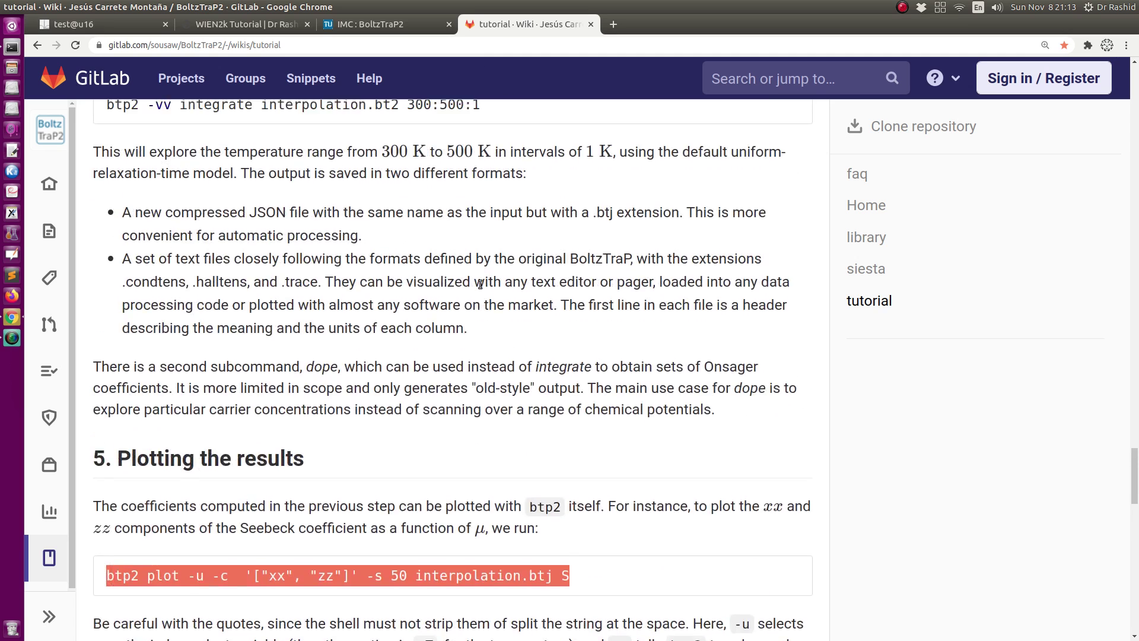
{"action": "scroll", "coordinate": [468, 271], "scroll_direction": "up", "scroll_amount": 5}
{"action": "scroll", "coordinate": [473, 282], "scroll_direction": "down", "scroll_amount": 5}
{"action": "triple_click", "coordinate": [401, 482]}
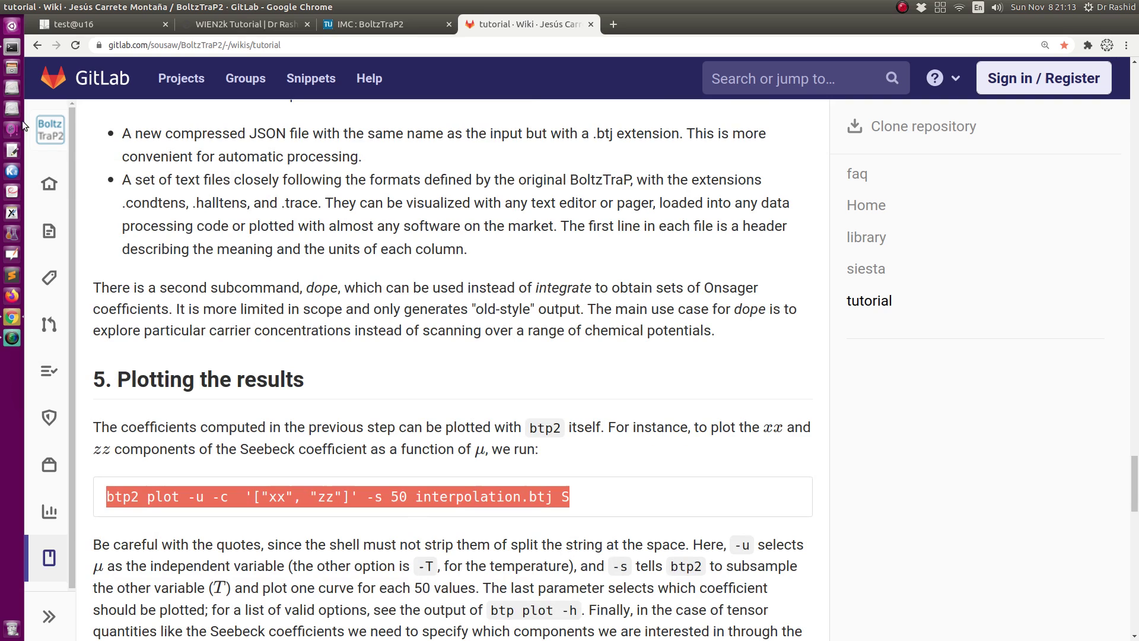
Change the subsampling value from 50 to 1 and run the Seebeck plot
{"action": "left_click", "coordinate": [11, 47]}
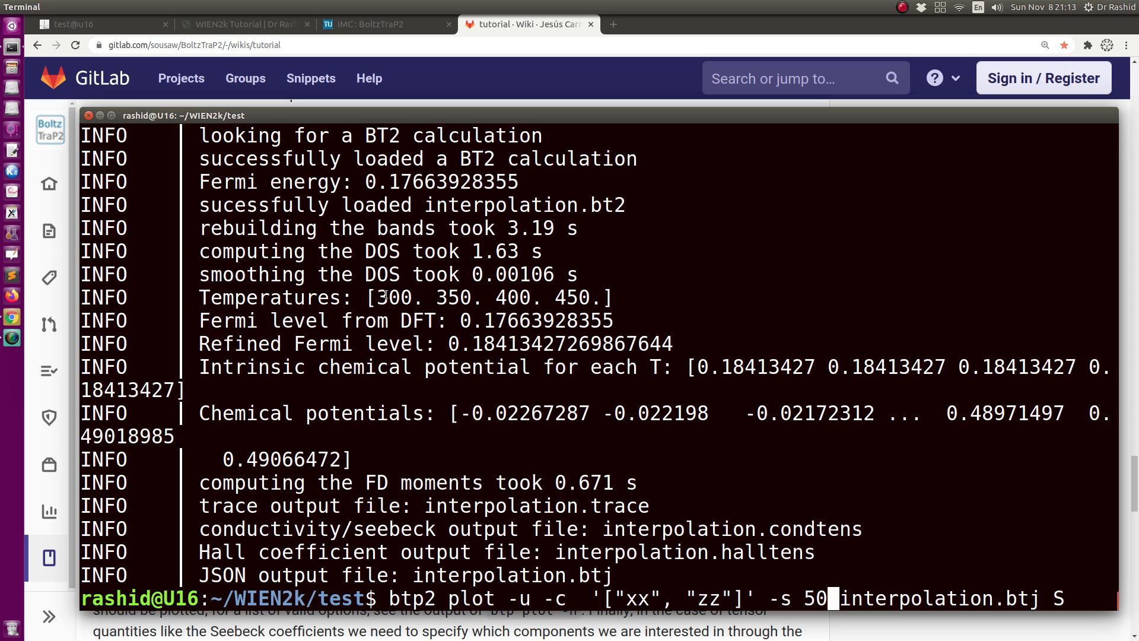
{"action": "left_click_drag", "start_coordinate": [385, 295], "coordinate": [573, 296]}
{"action": "left_click", "coordinate": [653, 320]}
{"action": "key", "text": "BackSpace"}
{"action": "key", "text": "BackSpace"}
{"action": "type", "text": "1"}
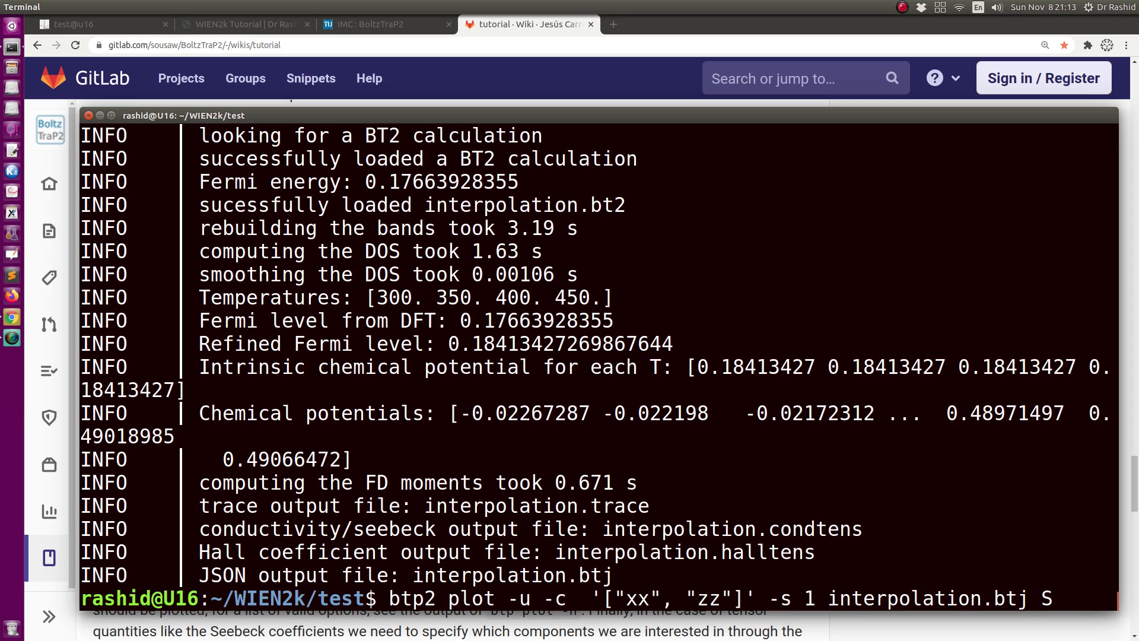
{"action": "key", "text": "Return"}
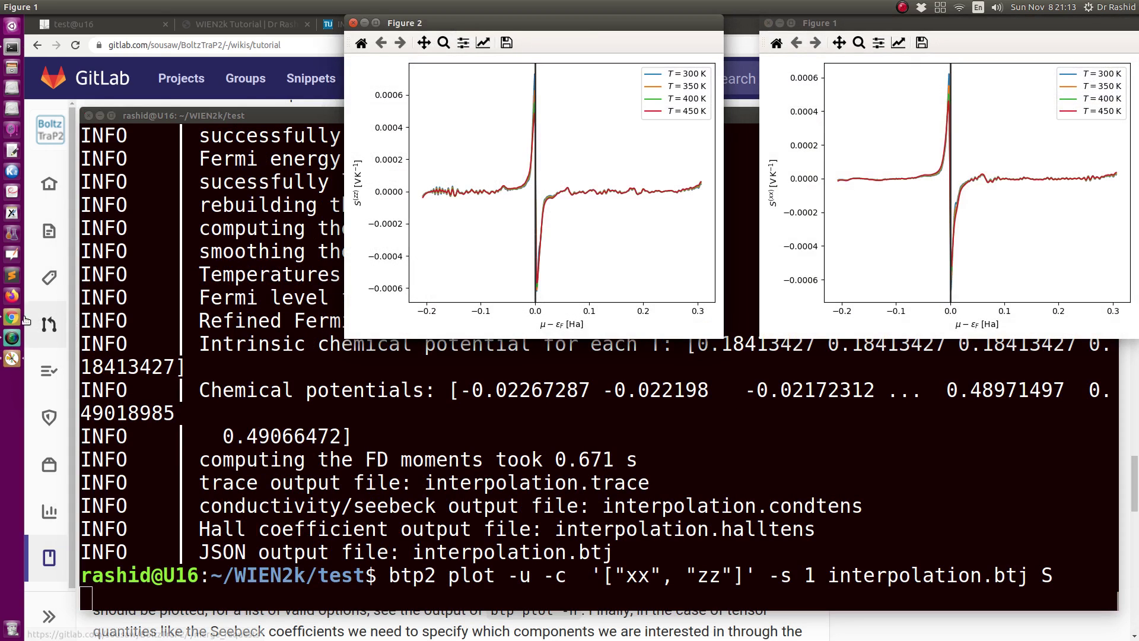
Arrange the S(xx) and S(zz) figures beside the tutorial's reference plots
{"action": "left_click_drag", "start_coordinate": [542, 26], "coordinate": [969, 318]}
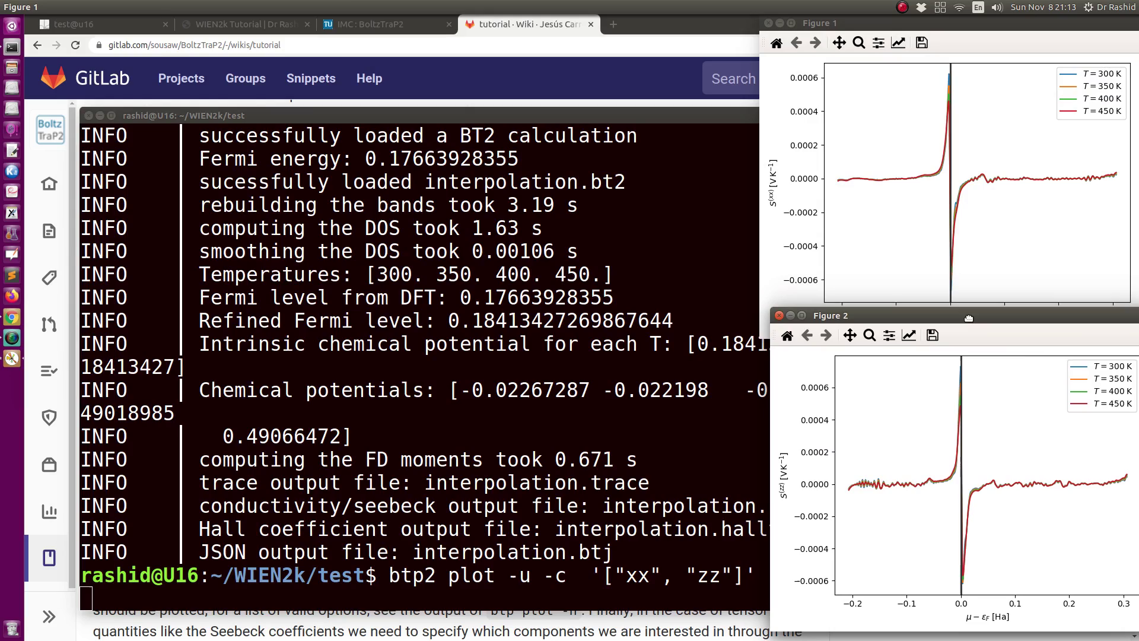
{"action": "left_click", "coordinate": [12, 317]}
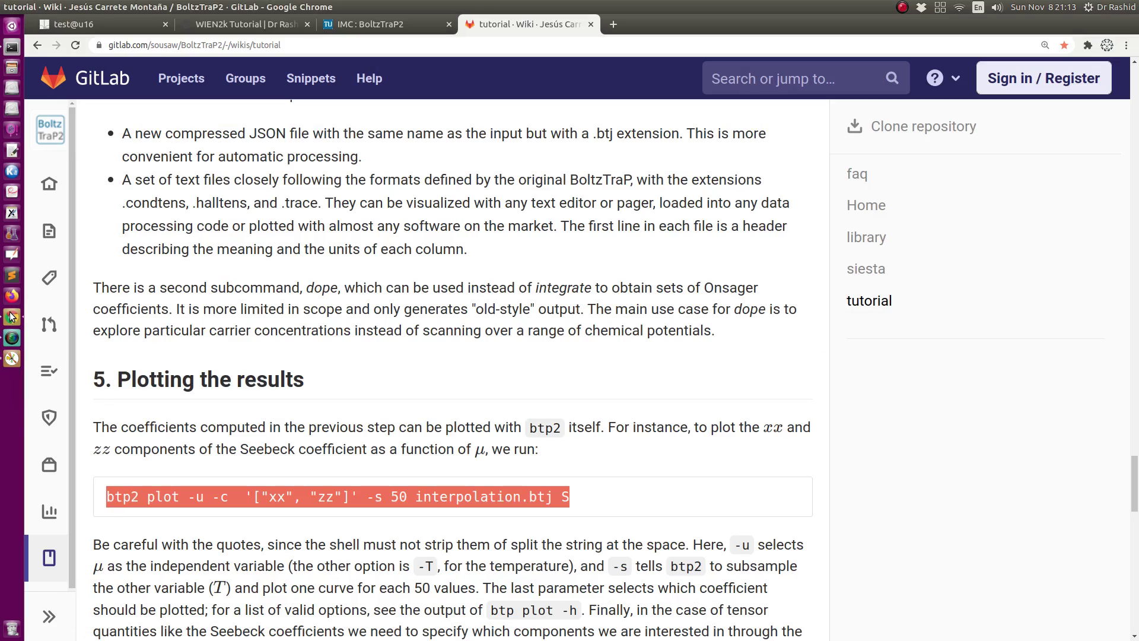
{"action": "left_click", "coordinate": [12, 359]}
{"action": "left_click", "coordinate": [280, 357]}
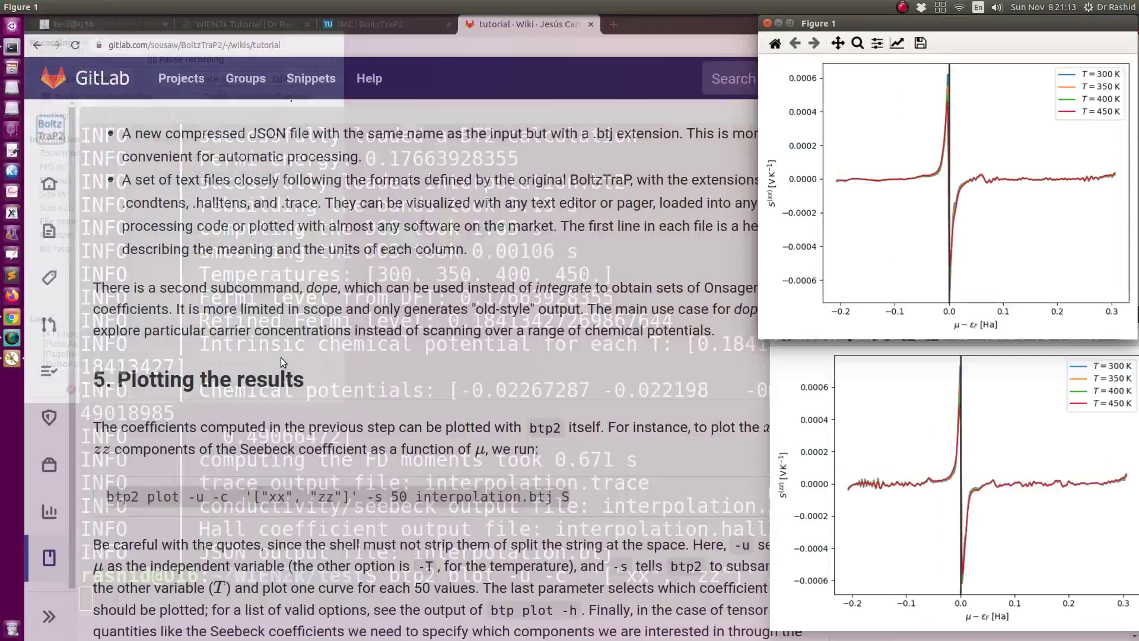
{"action": "scroll", "coordinate": [404, 372], "scroll_direction": "down", "scroll_amount": 10}
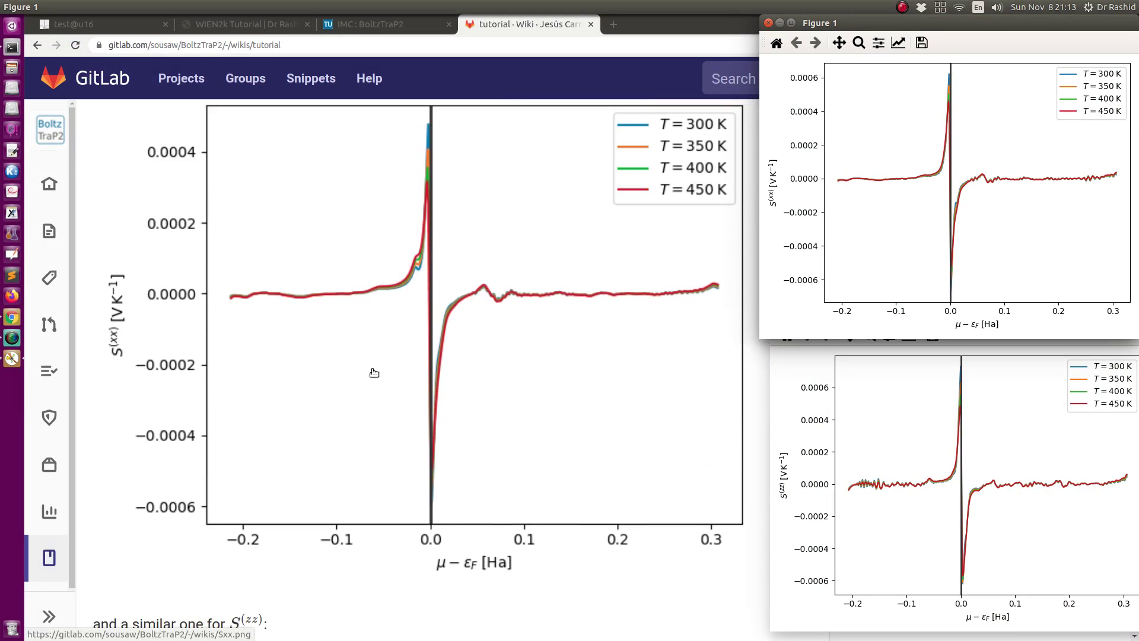
{"action": "scroll", "coordinate": [415, 353], "scroll_direction": "up", "scroll_amount": 1}
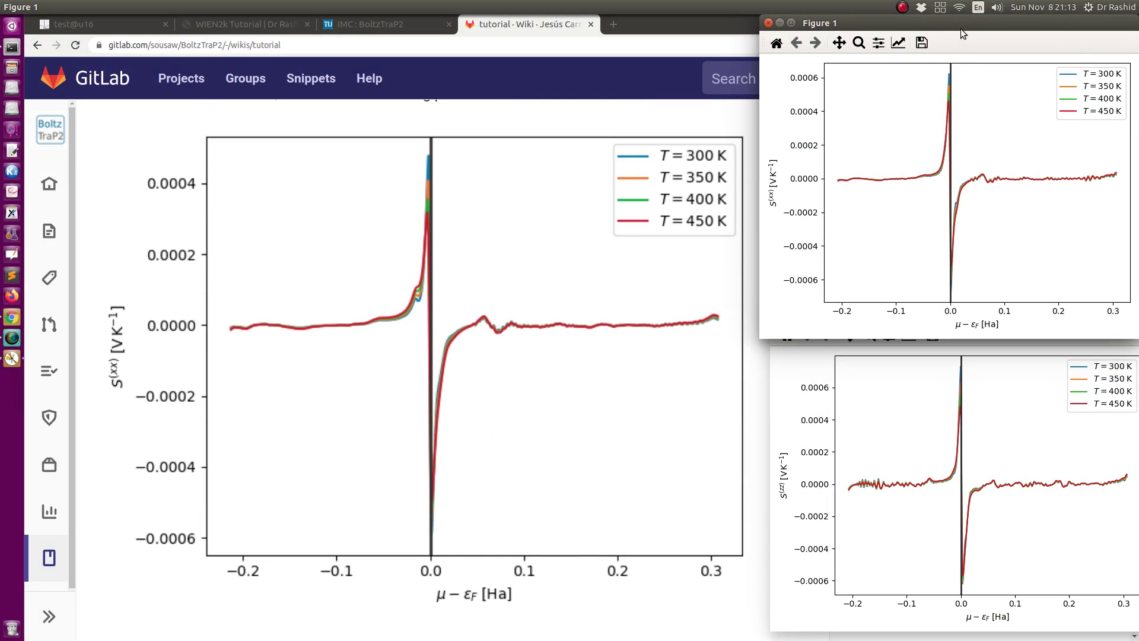
{"action": "left_click_drag", "start_coordinate": [960, 28], "coordinate": [947, 33]}
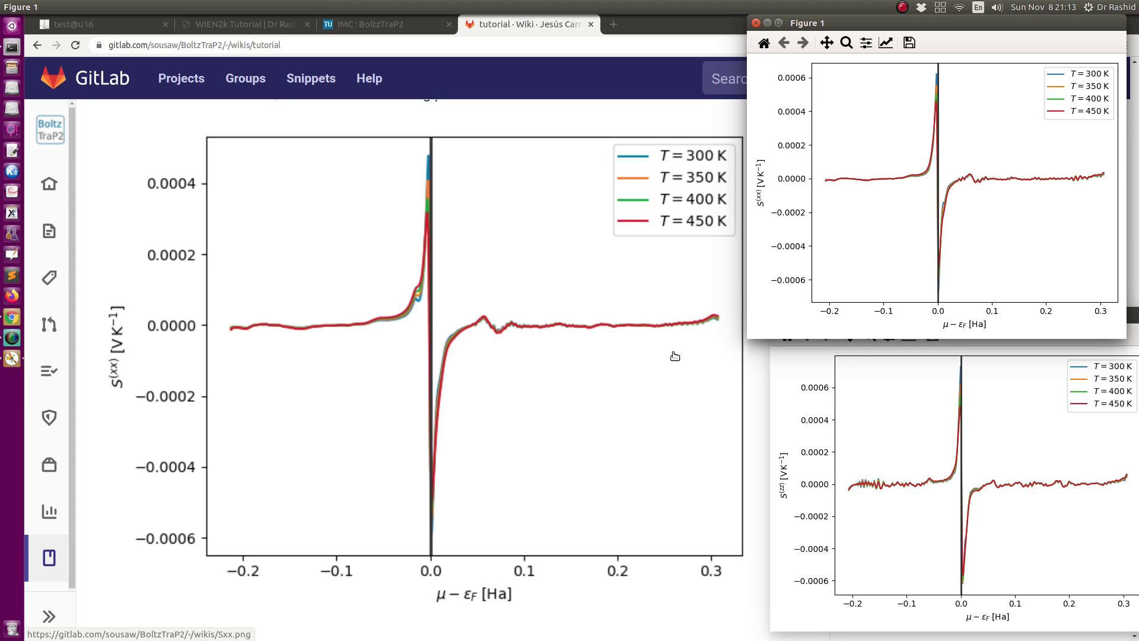
{"action": "scroll", "coordinate": [675, 356], "scroll_direction": "down", "scroll_amount": 1}
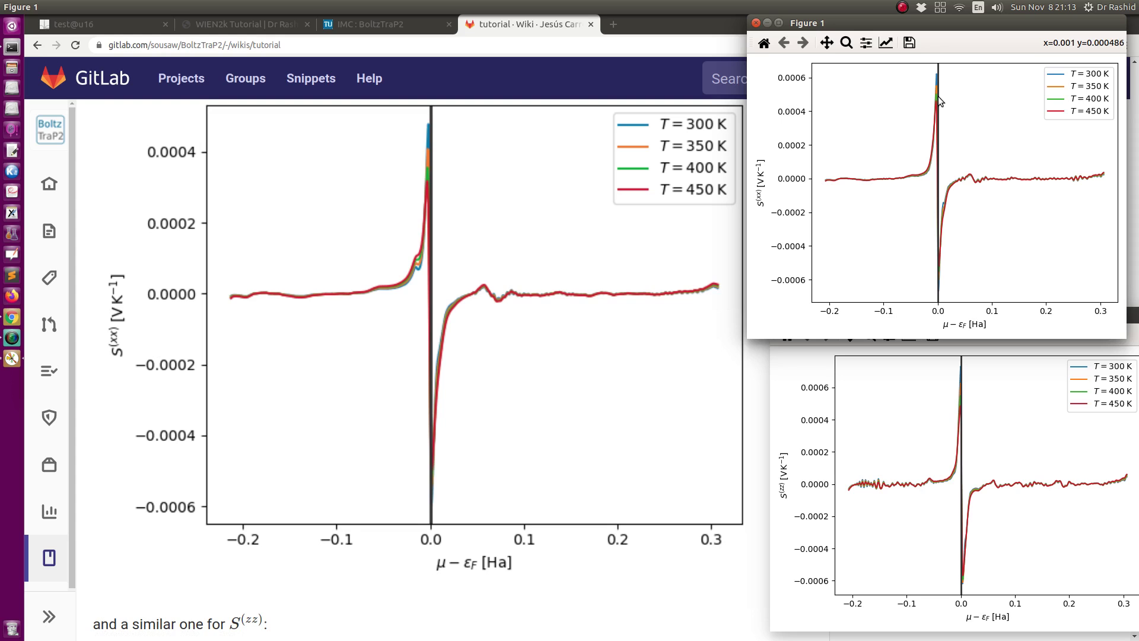
Close the S(xx) figure, check the reference S(zz) plot, then close S(zz)
{"action": "key", "text": "q"}
{"action": "scroll", "coordinate": [605, 395], "scroll_direction": "down", "scroll_amount": 14}
{"action": "scroll", "coordinate": [586, 402], "scroll_direction": "down", "scroll_amount": 6}
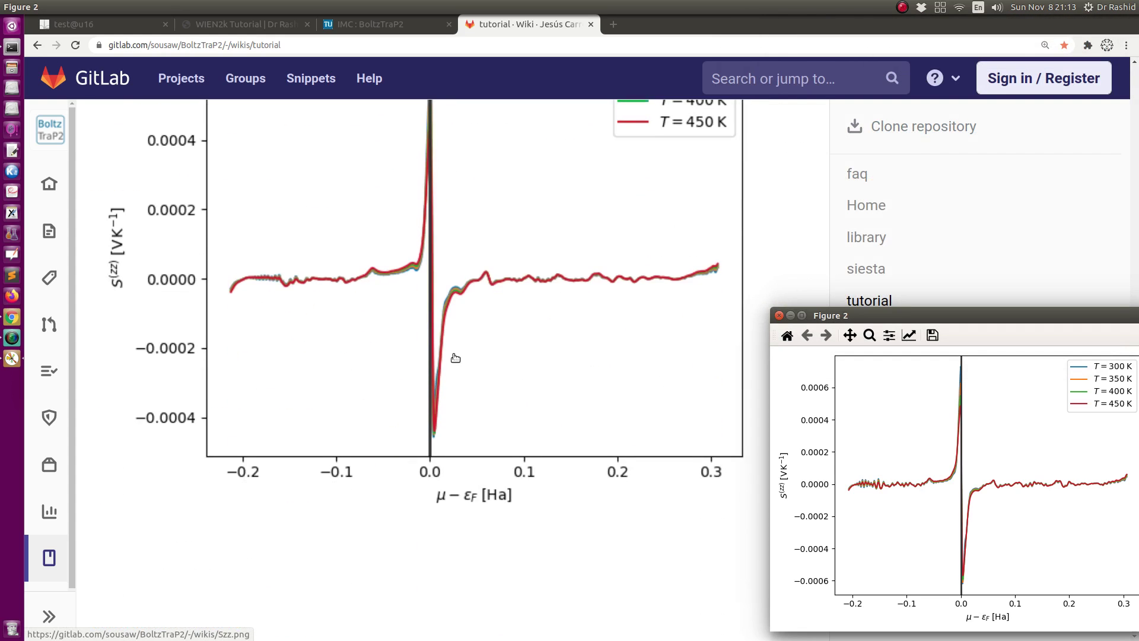
{"action": "scroll", "coordinate": [458, 361], "scroll_direction": "up", "scroll_amount": 3}
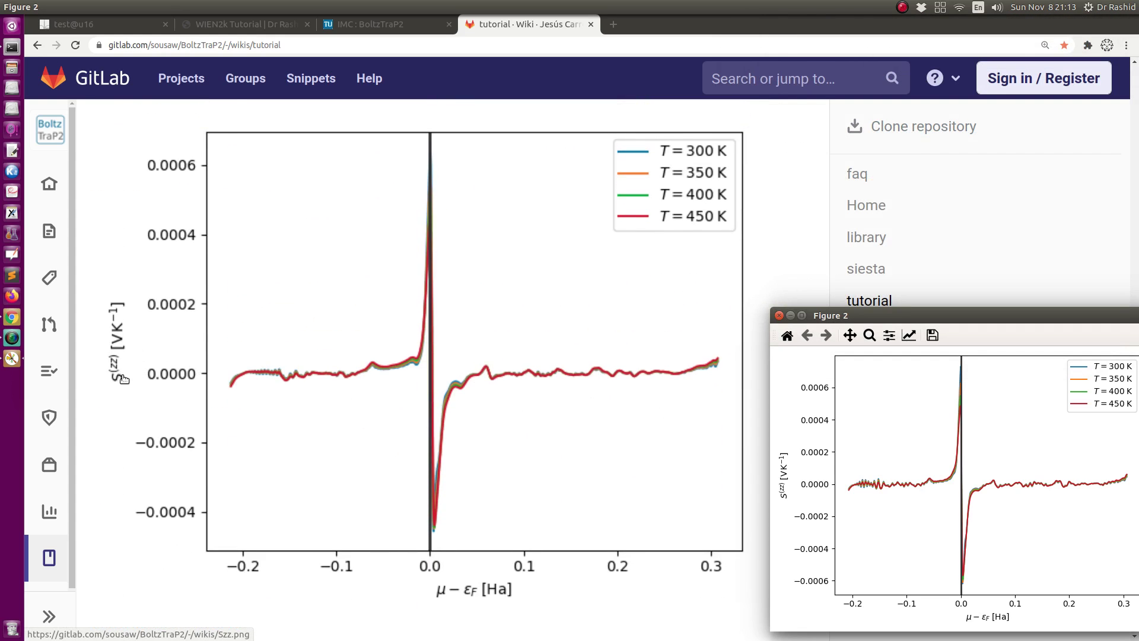
{"action": "scroll", "coordinate": [118, 380], "scroll_direction": "up", "scroll_amount": 1}
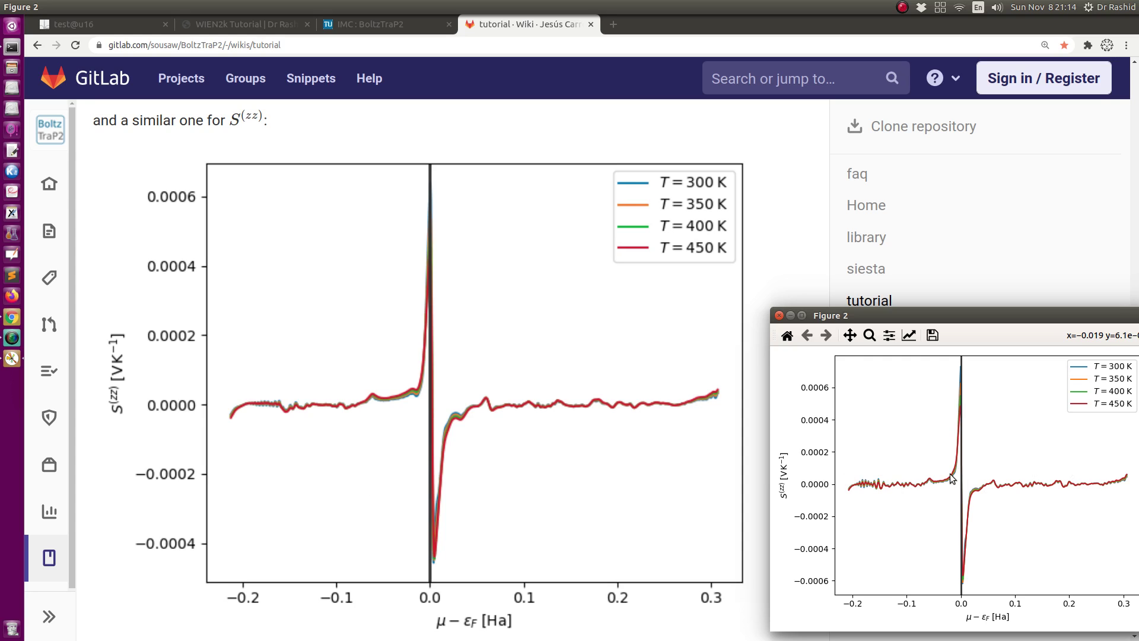
{"action": "key", "text": "q"}
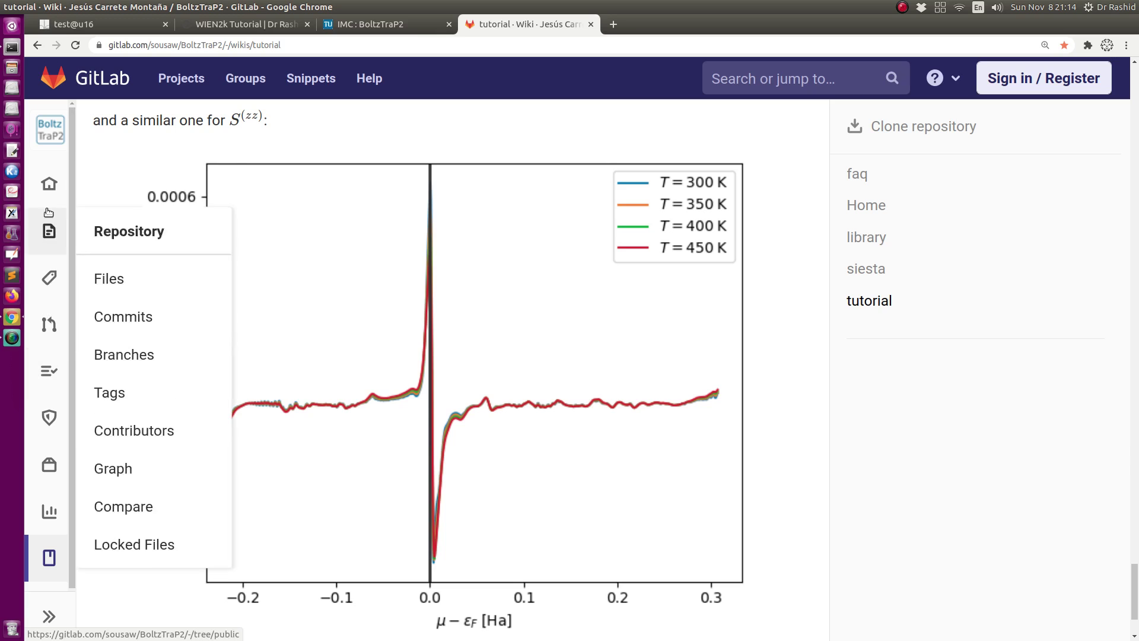
Open BoltzTraP > BoltzTraP2 in the test@u16 session and refresh the status to confirm idle
{"action": "left_click", "coordinate": [86, 32]}
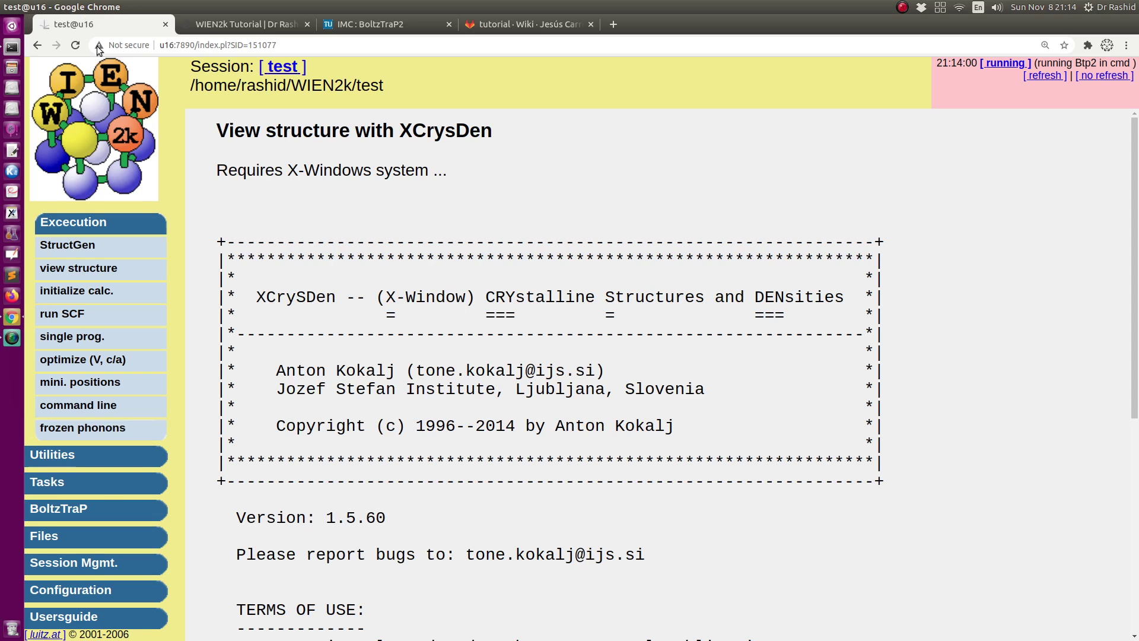
{"action": "left_click", "coordinate": [71, 508]}
{"action": "left_click", "coordinate": [70, 328]}
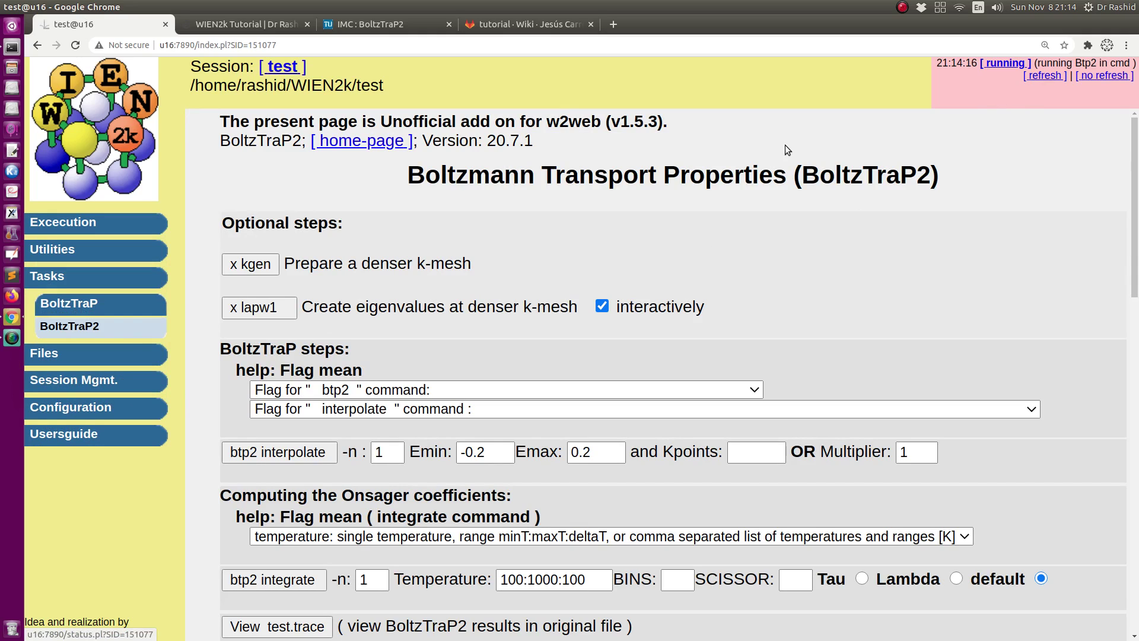
{"action": "left_click", "coordinate": [1044, 75]}
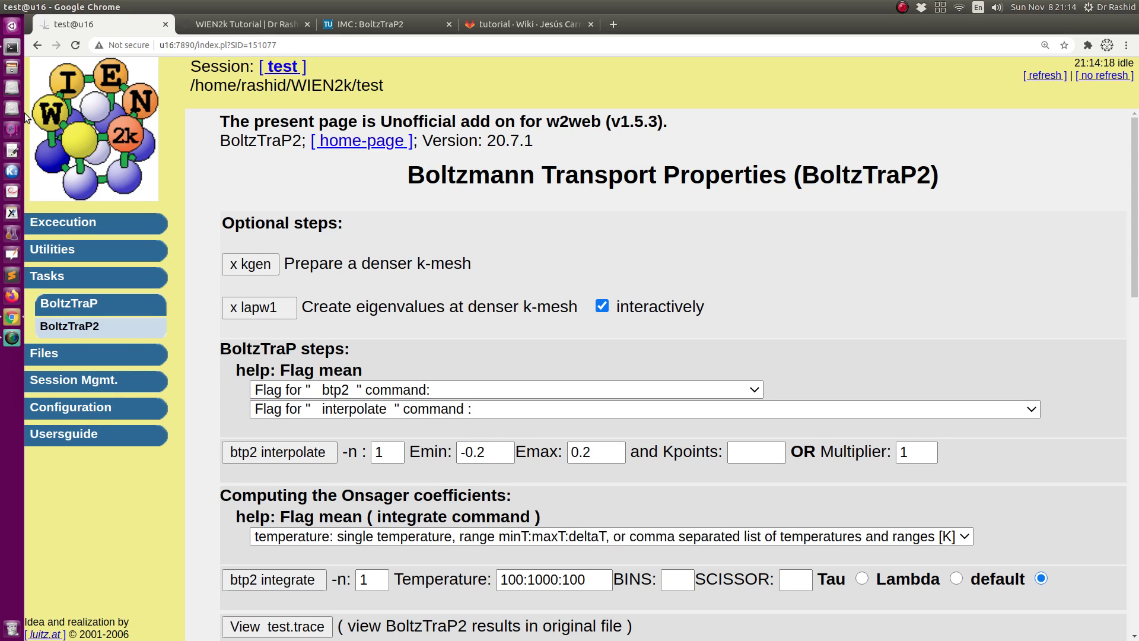
{"action": "left_click", "coordinate": [11, 47]}
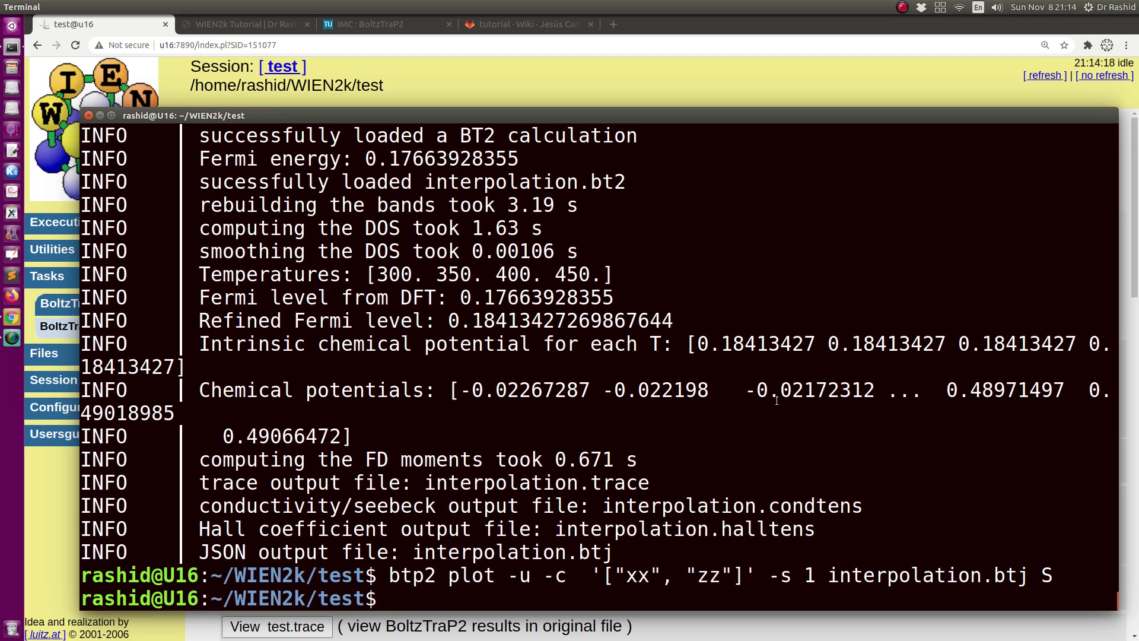
List all interpolation.* output files in the test folder
{"action": "left_click_drag", "start_coordinate": [556, 529], "coordinate": [708, 528]}
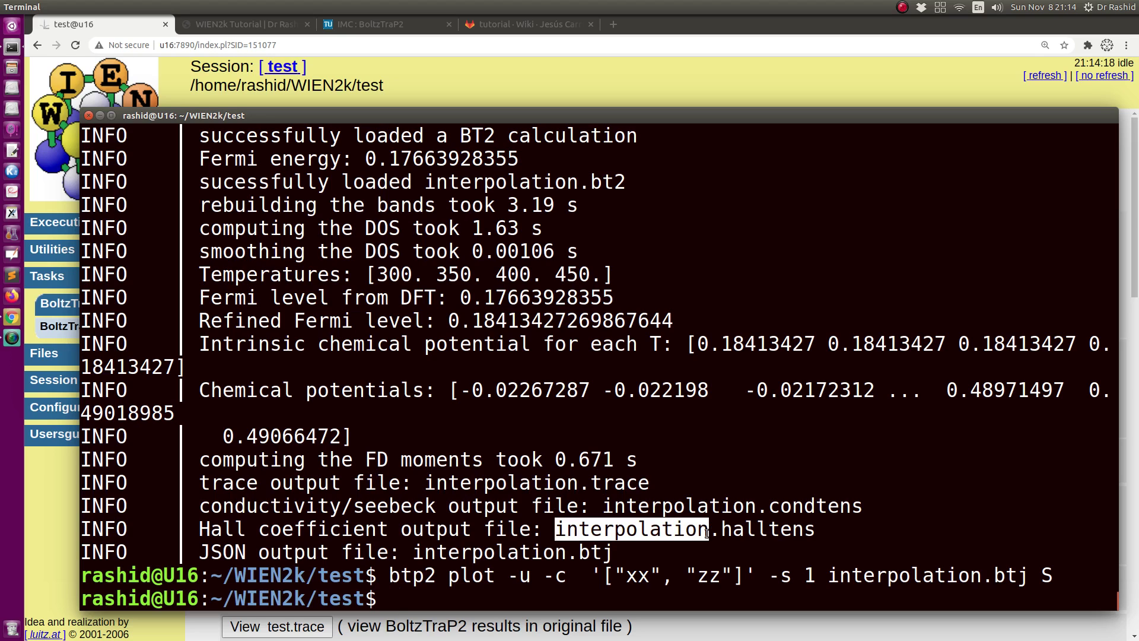
{"action": "key", "text": "ctrl+l"}
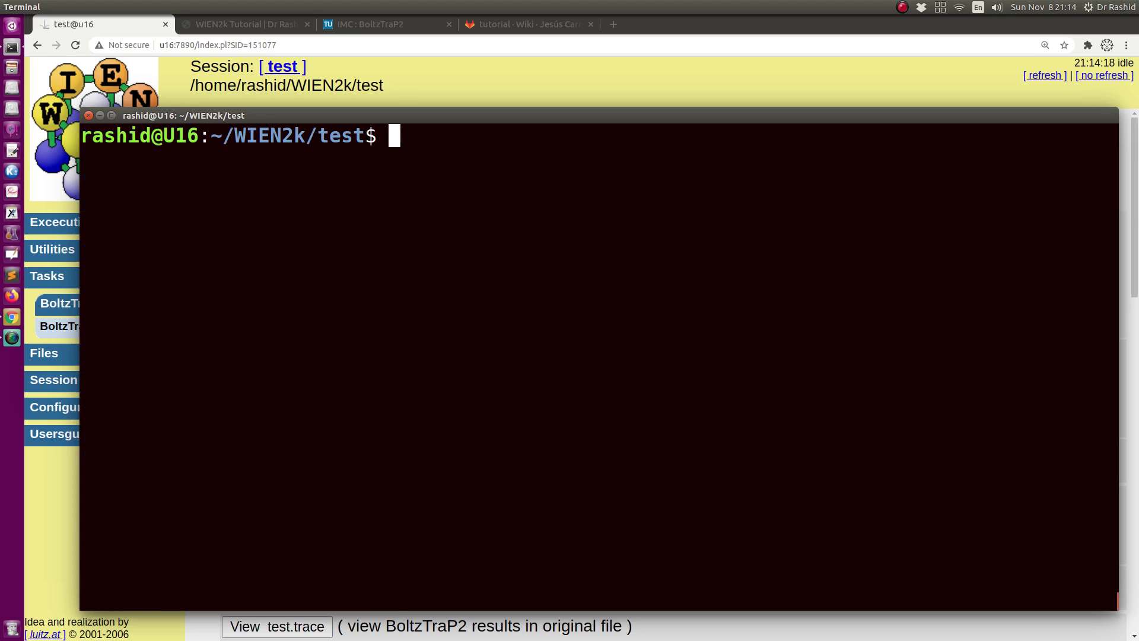
{"action": "type", "text": "ls i"}
{"action": "key", "text": "Tab"}
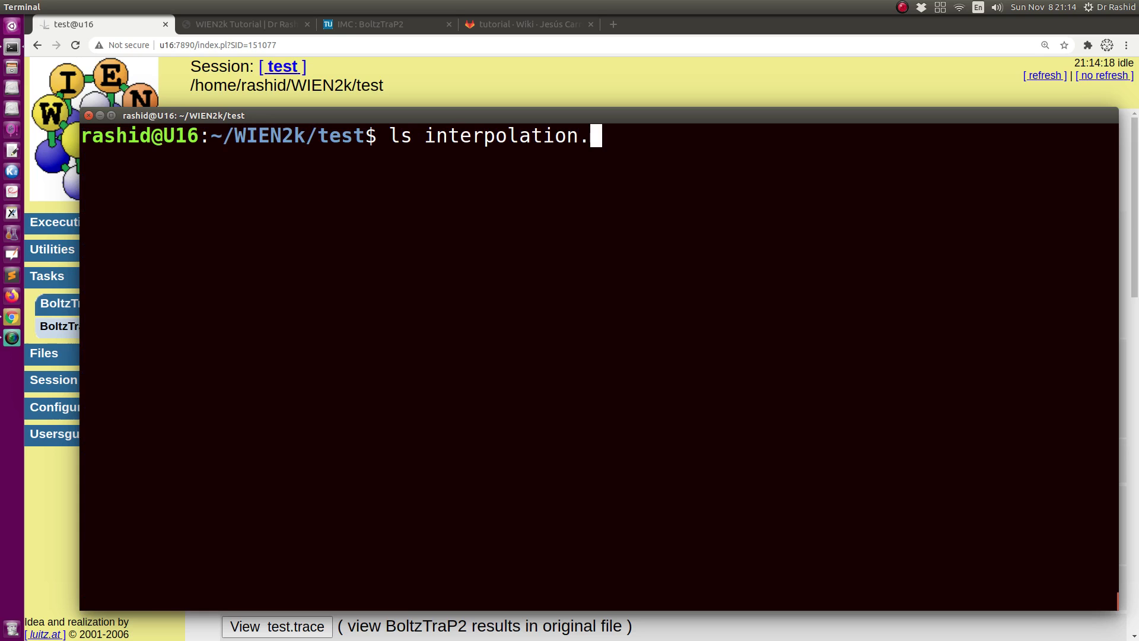
{"action": "type", "text": "*"}
{"action": "key", "text": "Return"}
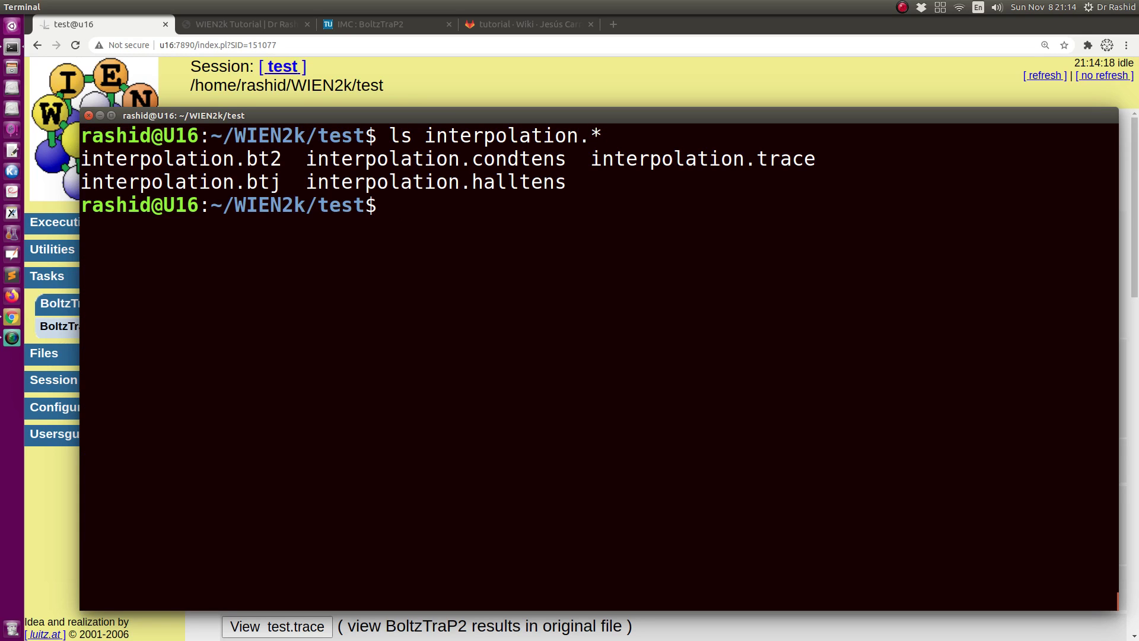
Begin an rm command and scroll the GitLab tutorial back up to its start
{"action": "type", "text": "rm "}
{"action": "type", "text": "-"}
{"action": "left_click", "coordinate": [554, 29]}
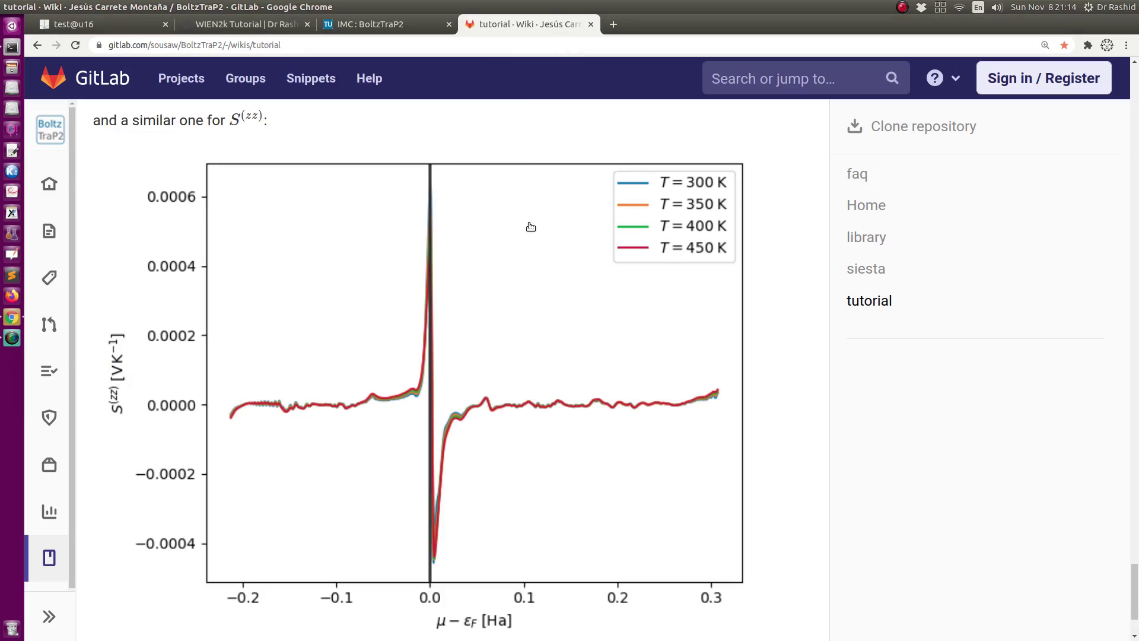
{"action": "scroll", "coordinate": [529, 224], "scroll_direction": "up", "scroll_amount": 5}
{"action": "scroll", "coordinate": [531, 226], "scroll_direction": "up", "scroll_amount": 5}
{"action": "scroll", "coordinate": [534, 228], "scroll_direction": "up", "scroll_amount": 5}
{"action": "scroll", "coordinate": [534, 229], "scroll_direction": "up", "scroll_amount": 5}
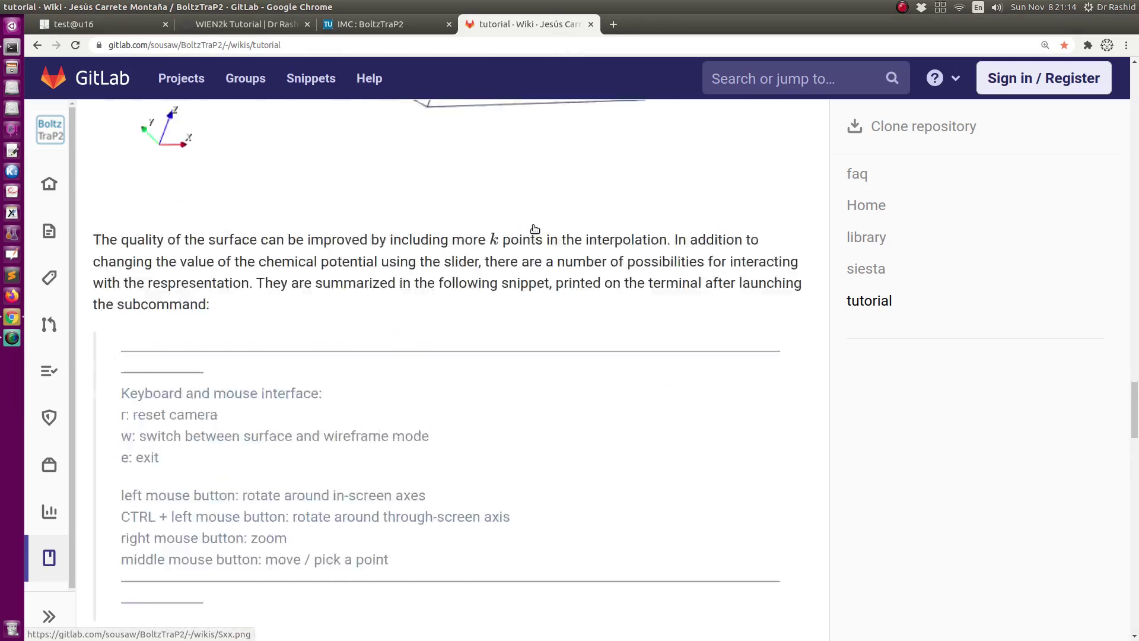
{"action": "scroll", "coordinate": [534, 229], "scroll_direction": "up", "scroll_amount": 5}
{"action": "scroll", "coordinate": [524, 229], "scroll_direction": "up", "scroll_amount": 5}
{"action": "scroll", "coordinate": [510, 234], "scroll_direction": "up", "scroll_amount": 5}
{"action": "scroll", "coordinate": [510, 235], "scroll_direction": "up", "scroll_amount": 8}
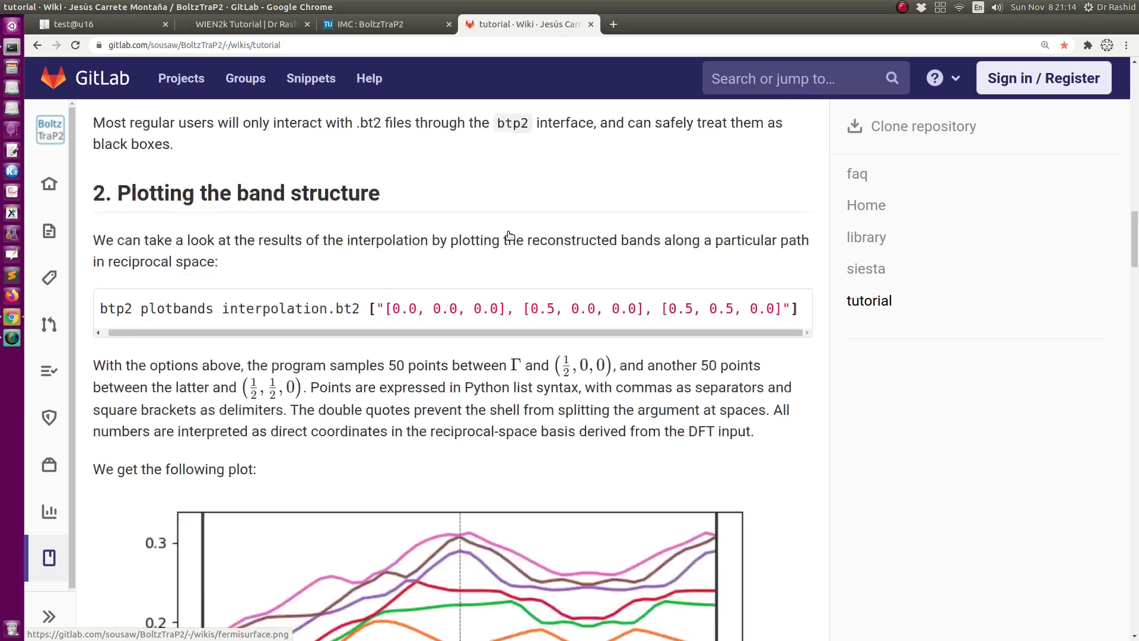
{"action": "scroll", "coordinate": [510, 235], "scroll_direction": "up", "scroll_amount": 6}
{"action": "scroll", "coordinate": [226, 374], "scroll_direction": "up", "scroll_amount": 1}
{"action": "scroll", "coordinate": [226, 374], "scroll_direction": "up", "scroll_amount": 2}
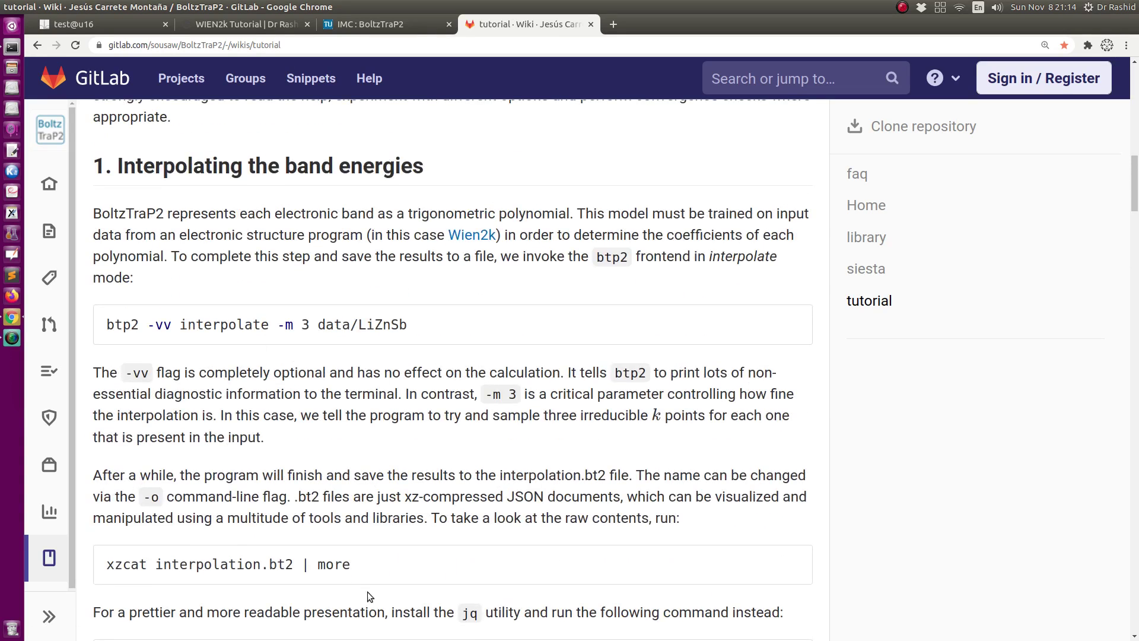
{"action": "scroll", "coordinate": [369, 594], "scroll_direction": "down", "scroll_amount": 4}
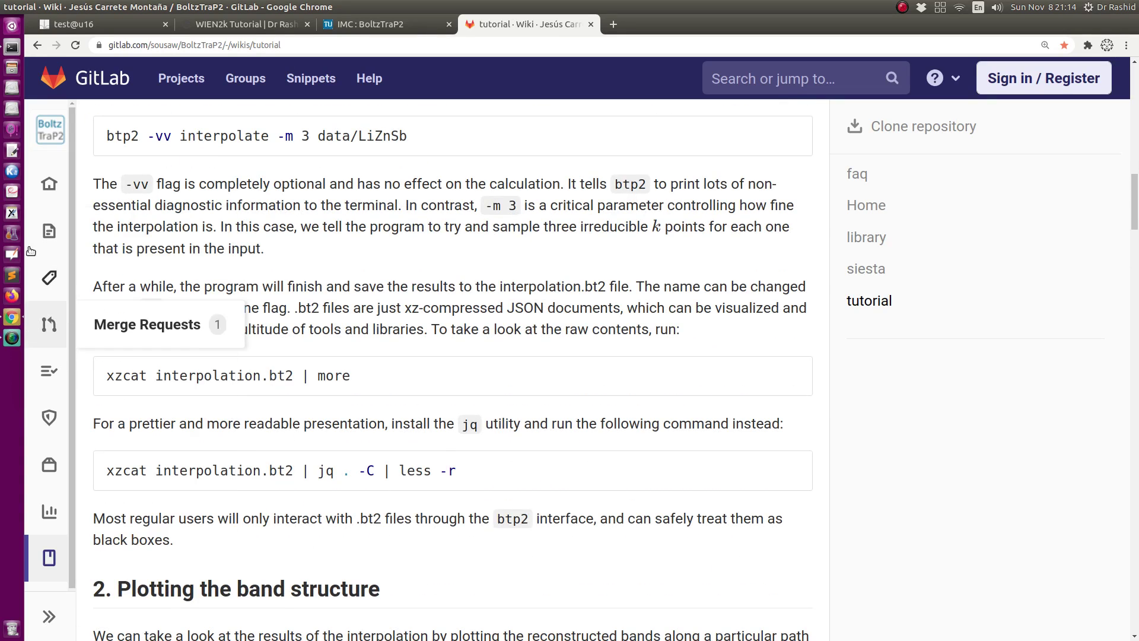
Delete all interpolation.* files with rm -v and list the remaining files
{"action": "left_click", "coordinate": [13, 52]}
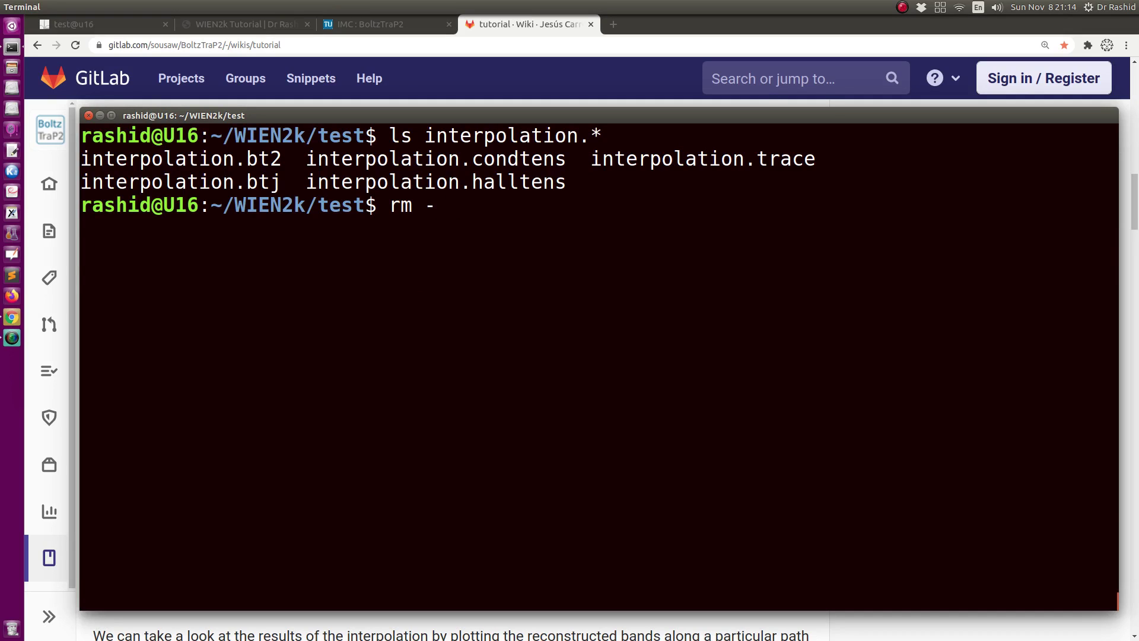
{"action": "type", "text": "v i"}
{"action": "key", "text": "Tab"}
{"action": "type", "text": "*"}
{"action": "key", "text": "Return"}
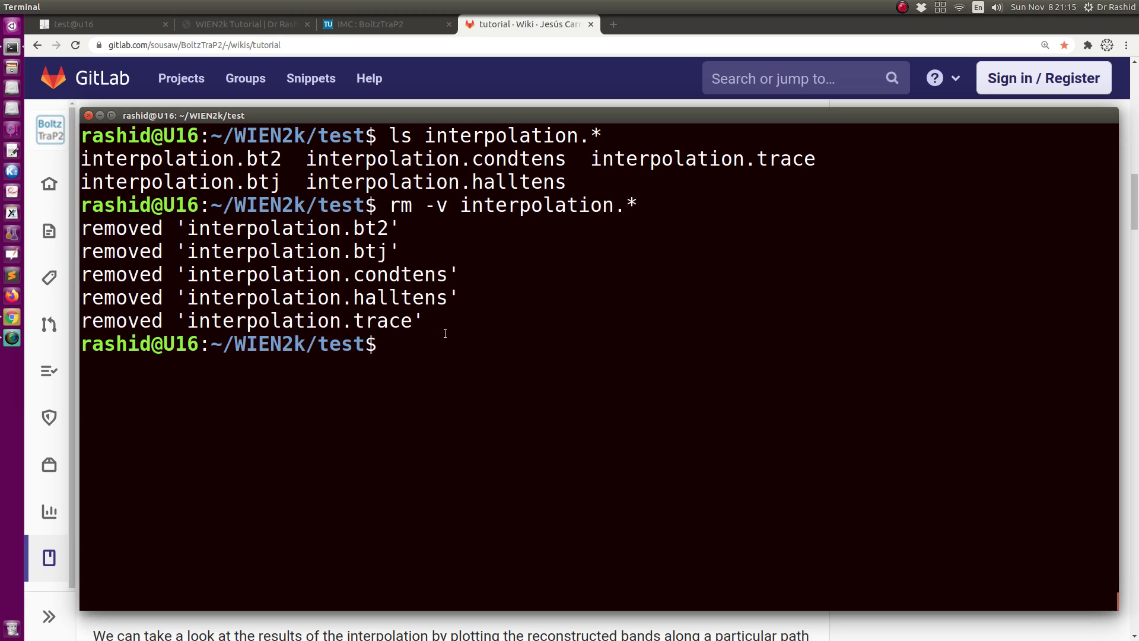
{"action": "type", "text": "l"}
{"action": "type", "text": "s"}
{"action": "key", "text": "Return"}
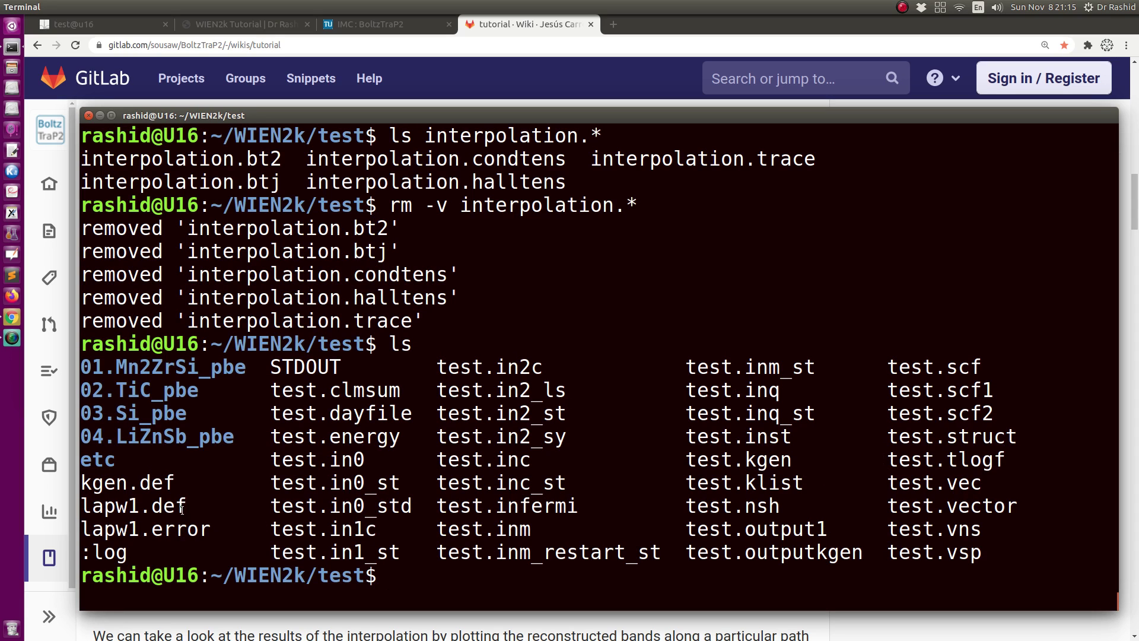
Return to the WIEN2k BoltzTraP2 page in the browser
{"action": "left_click_drag", "start_coordinate": [188, 506], "coordinate": [90, 505]}
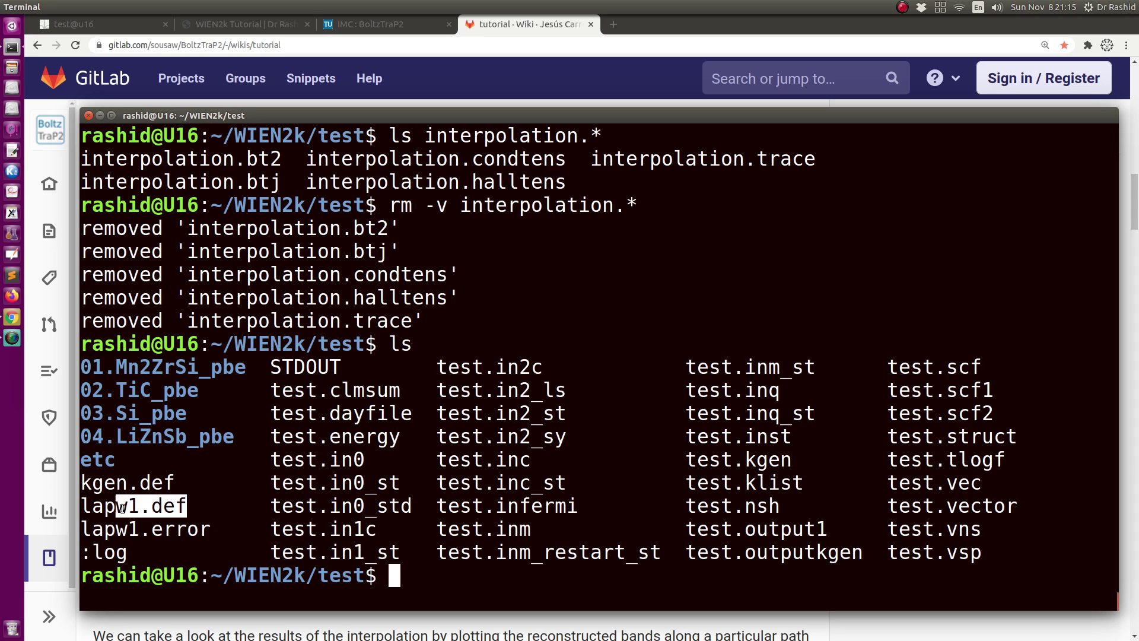
{"action": "left_click", "coordinate": [12, 318]}
{"action": "left_click", "coordinate": [95, 23]}
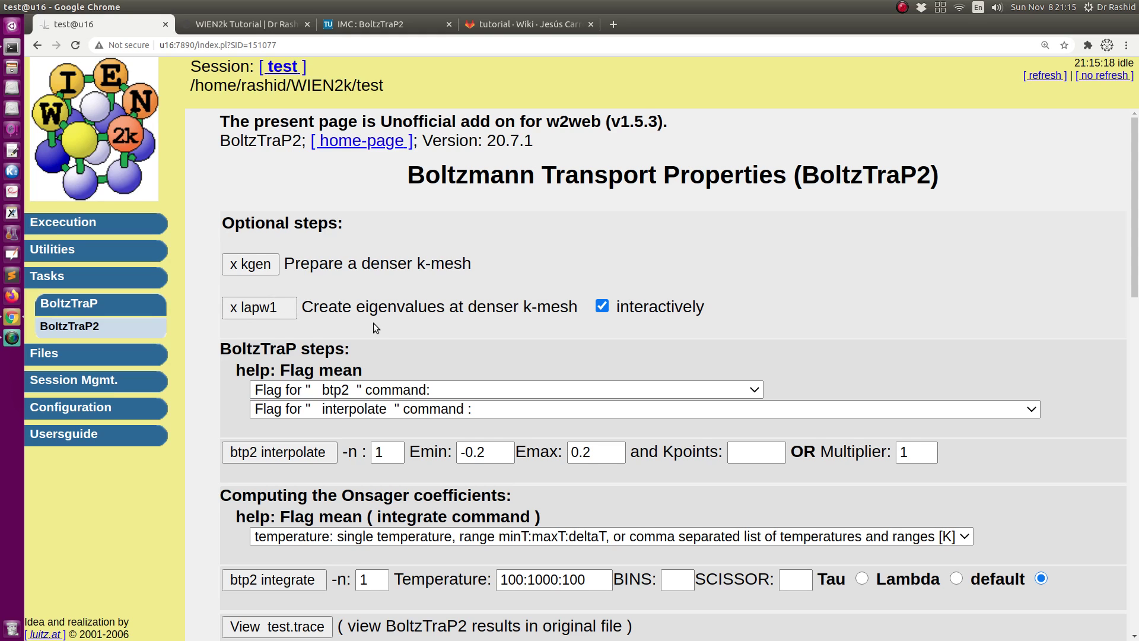
Clear the Multiplier, enter 10000 k-points, and select the interpolate -n value of 1
{"action": "scroll", "coordinate": [483, 356], "scroll_direction": "down", "scroll_amount": 1}
{"action": "scroll", "coordinate": [484, 361], "scroll_direction": "down", "scroll_amount": 3}
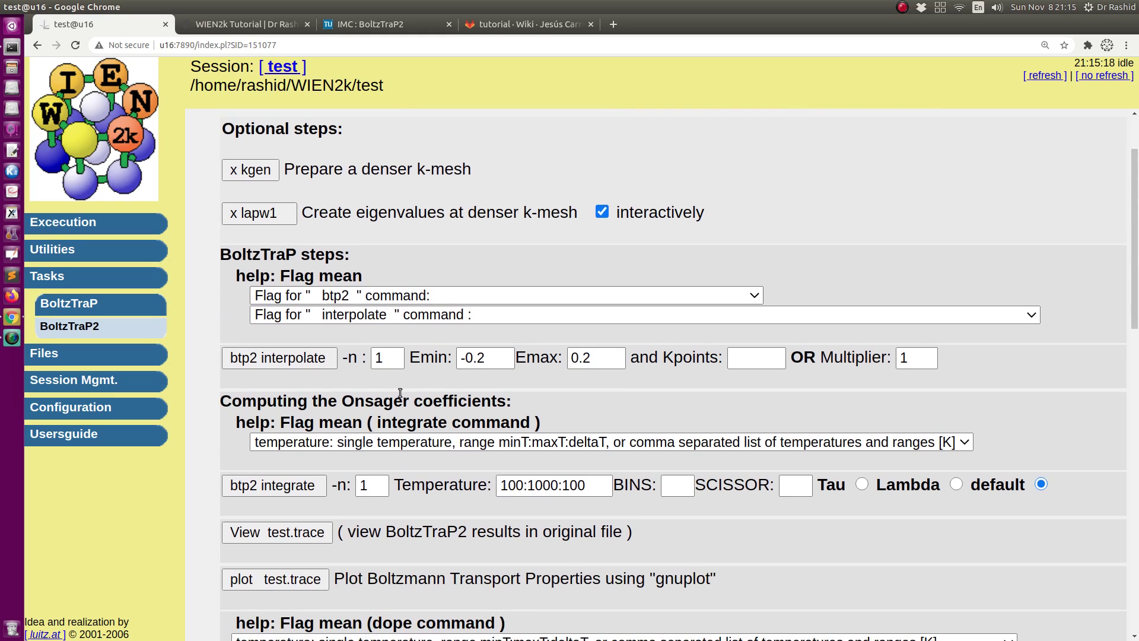
{"action": "left_click", "coordinate": [916, 359]}
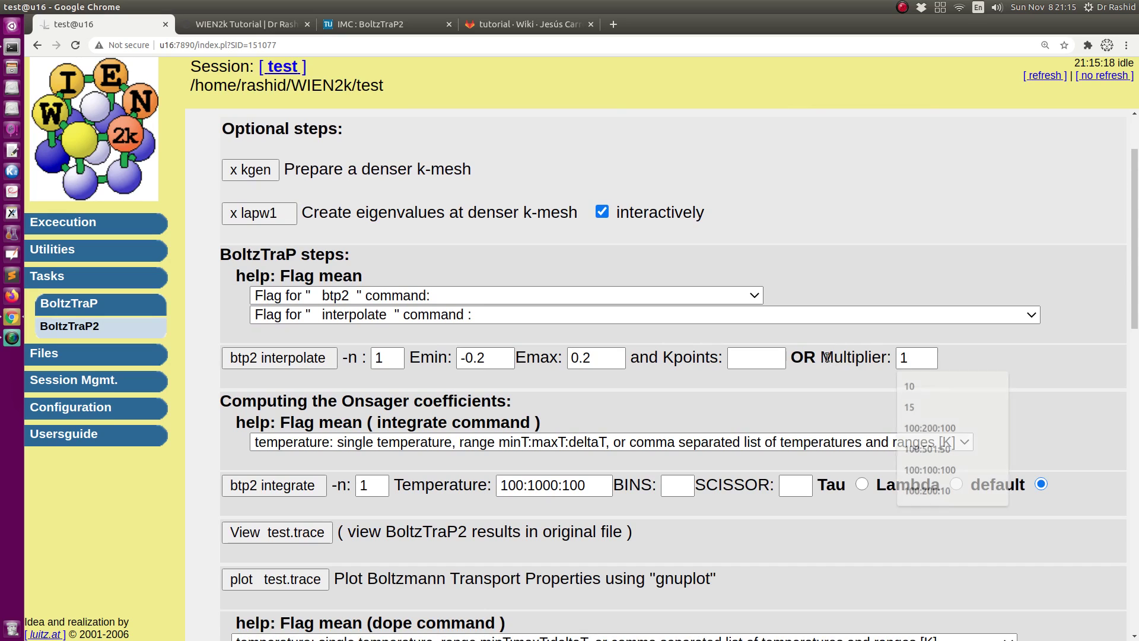
{"action": "left_click_drag", "start_coordinate": [821, 356], "coordinate": [890, 354]}
{"action": "left_click", "coordinate": [917, 358]}
{"action": "type", "text": "\\"}
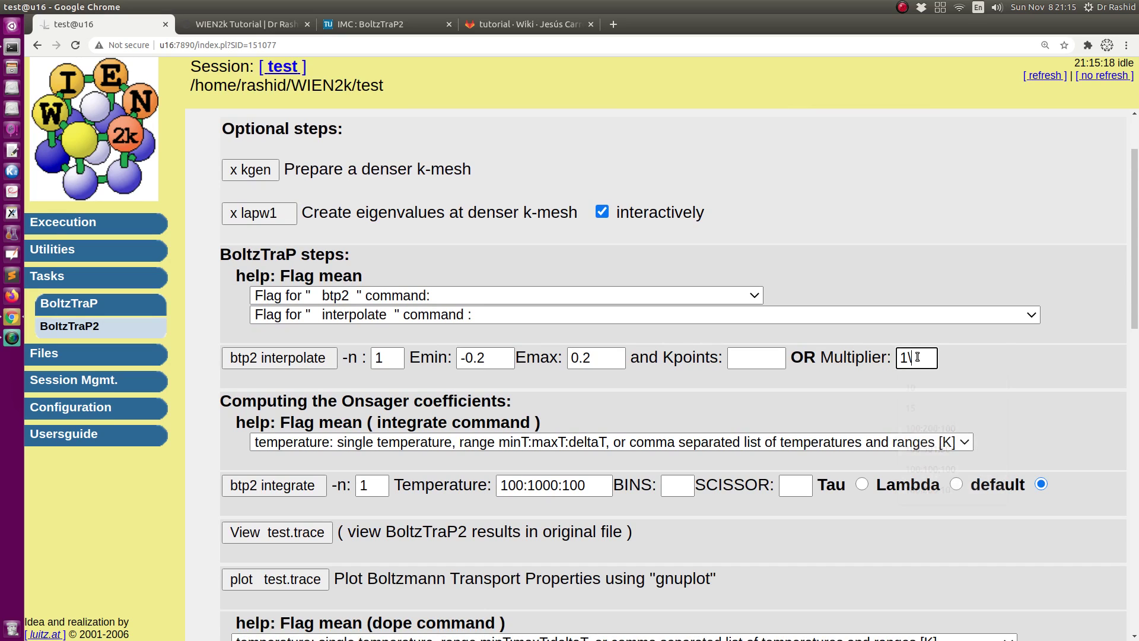
{"action": "key", "text": "BackSpace"}
{"action": "key", "text": "BackSpace"}
{"action": "left_click", "coordinate": [754, 358]}
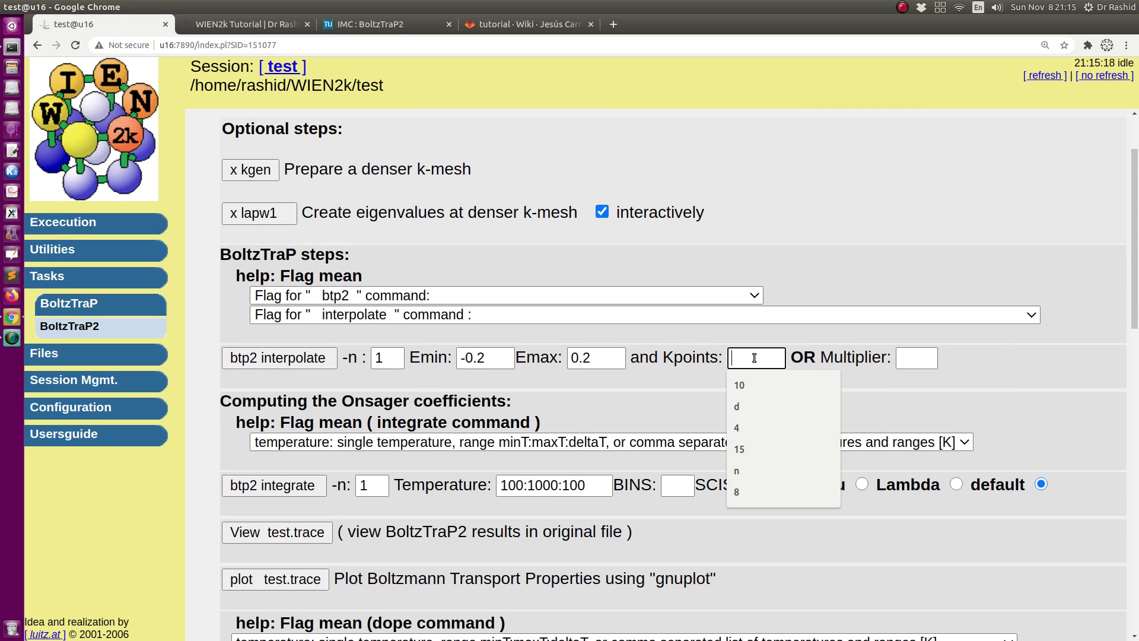
{"action": "type", "text": "1000"}
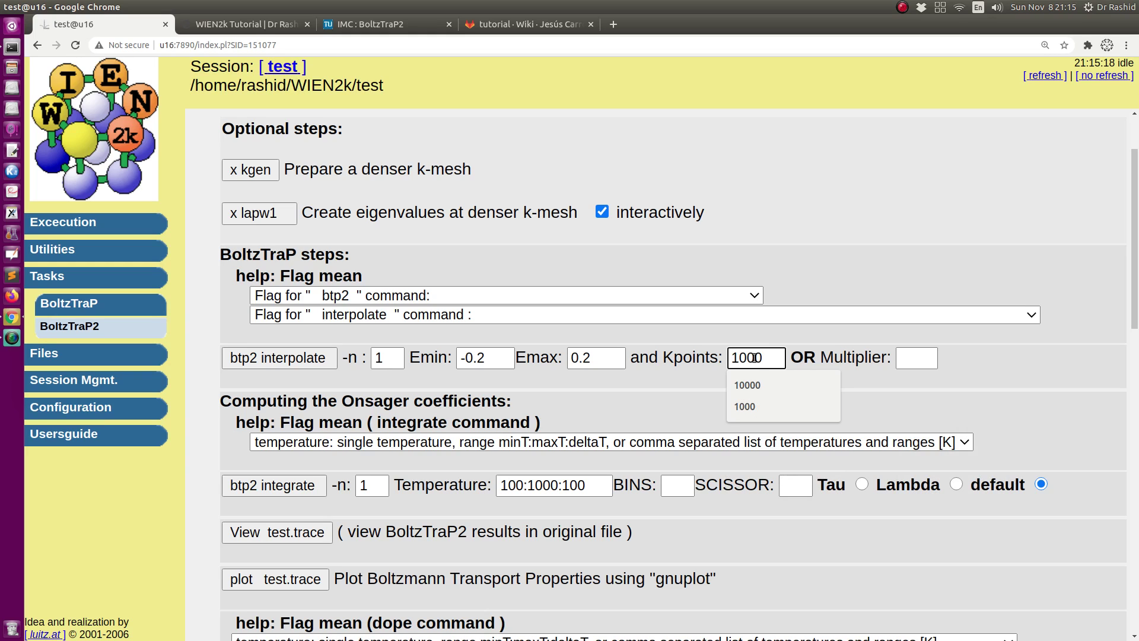
{"action": "type", "text": "0"}
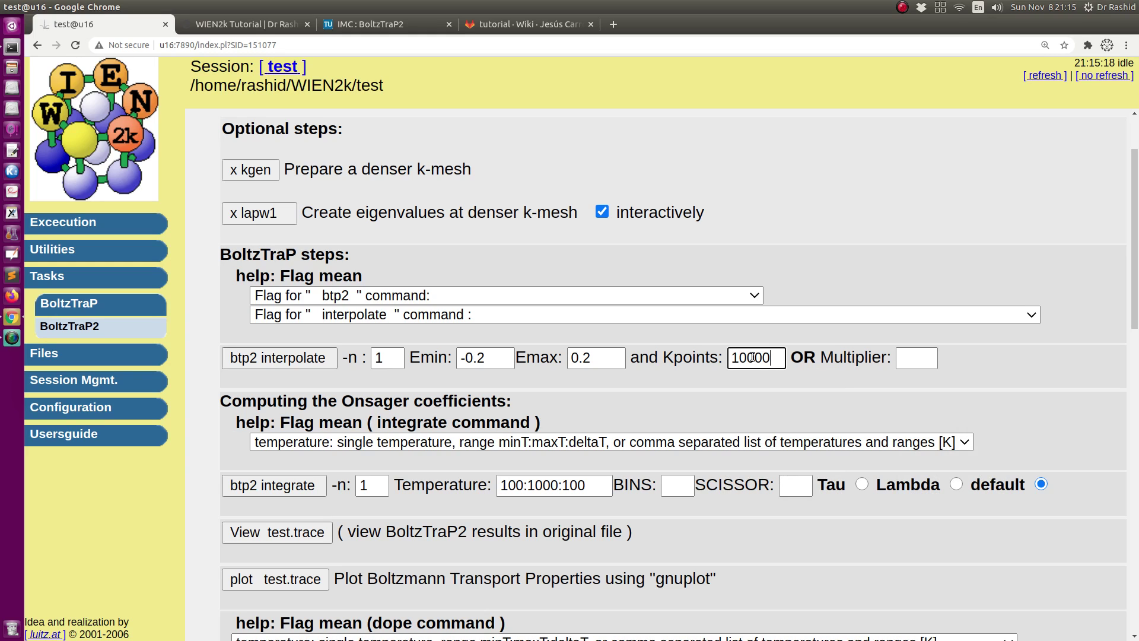
{"action": "left_click", "coordinate": [384, 358]}
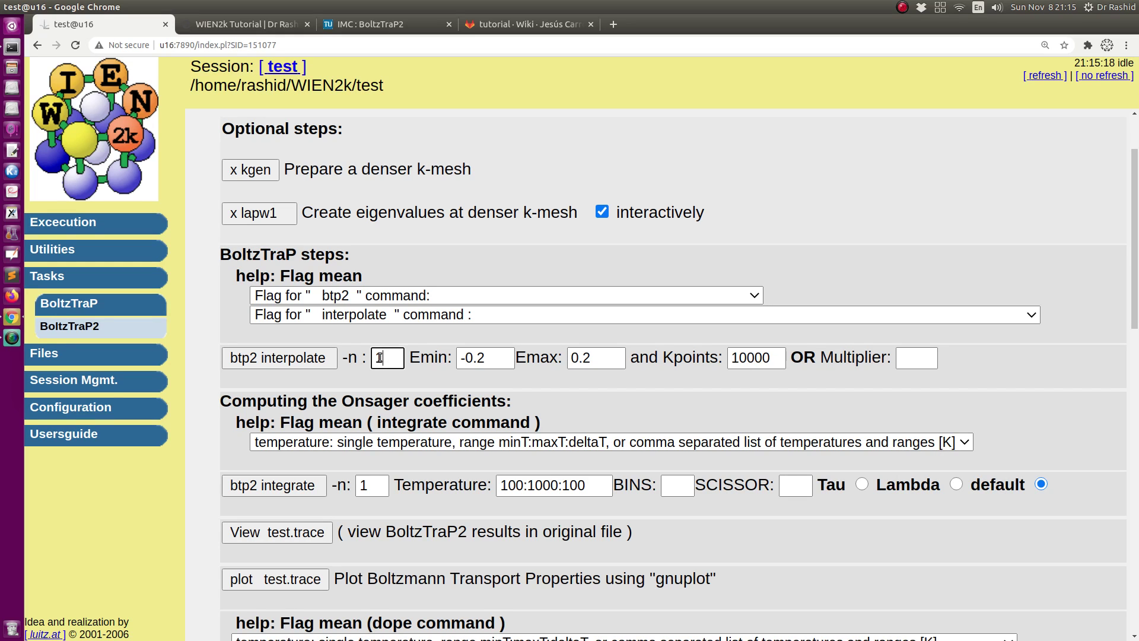
{"action": "double_click", "coordinate": [377, 356]}
Launch btp2 interpolate and reload its STDOUT until results are saved to test.bt2
{"action": "left_click", "coordinate": [260, 361]}
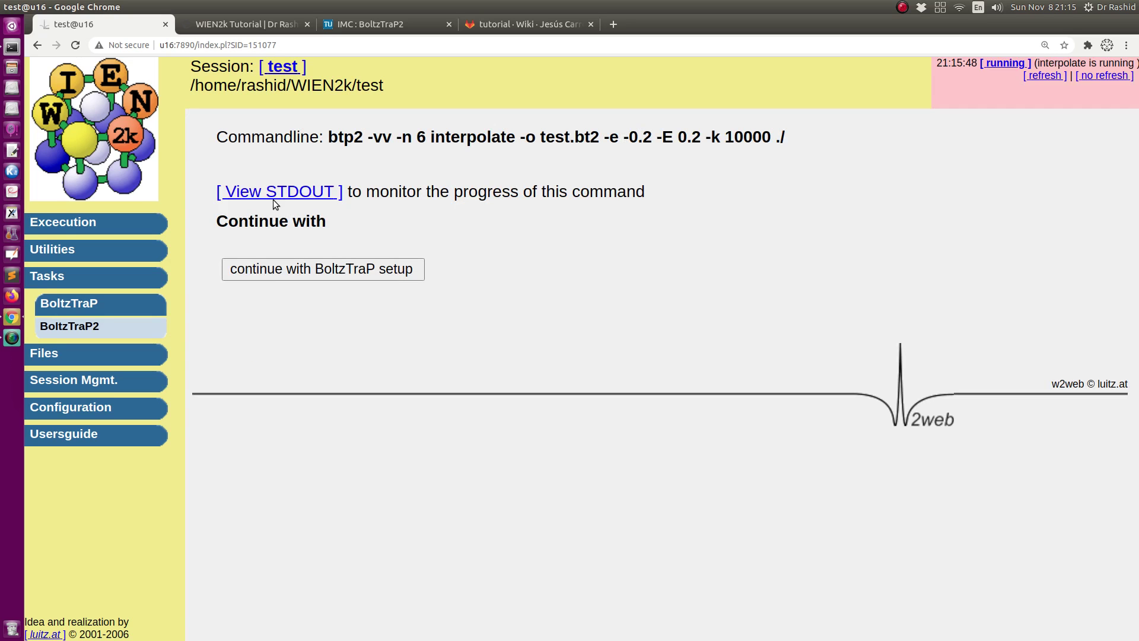
{"action": "left_click", "coordinate": [275, 194]}
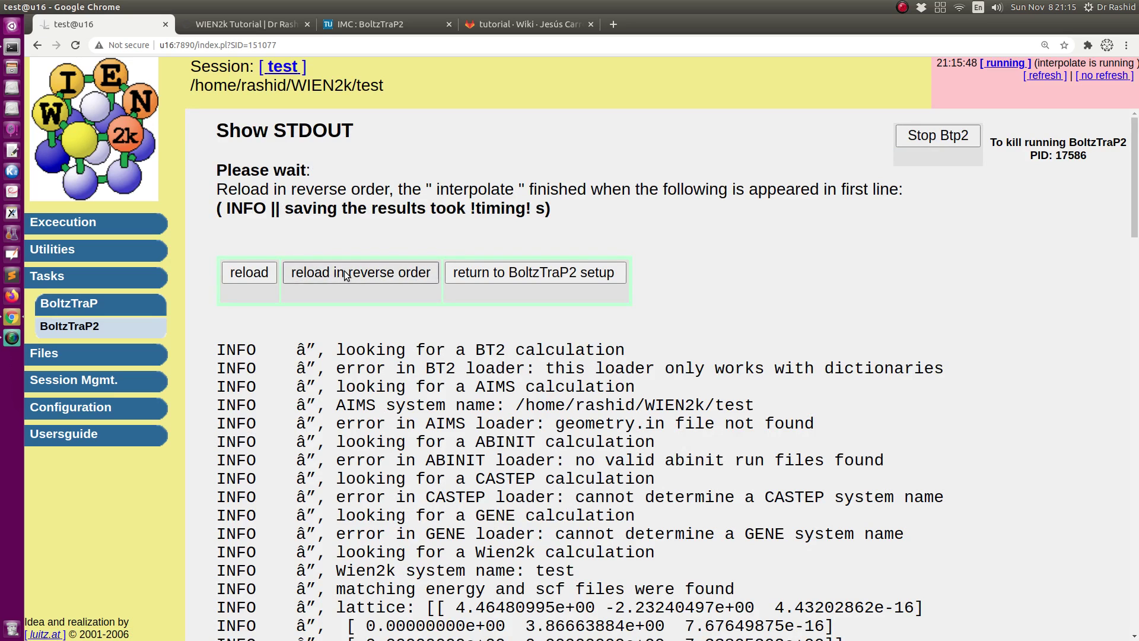
{"action": "left_click", "coordinate": [346, 274]}
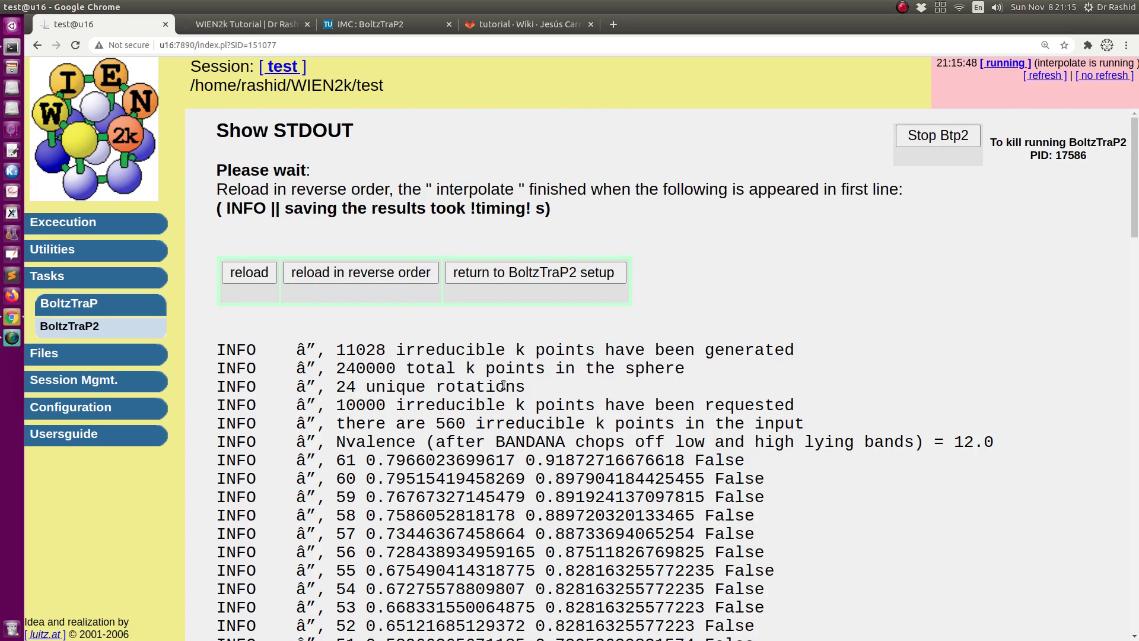
{"action": "left_click_drag", "start_coordinate": [337, 350], "coordinate": [756, 346]}
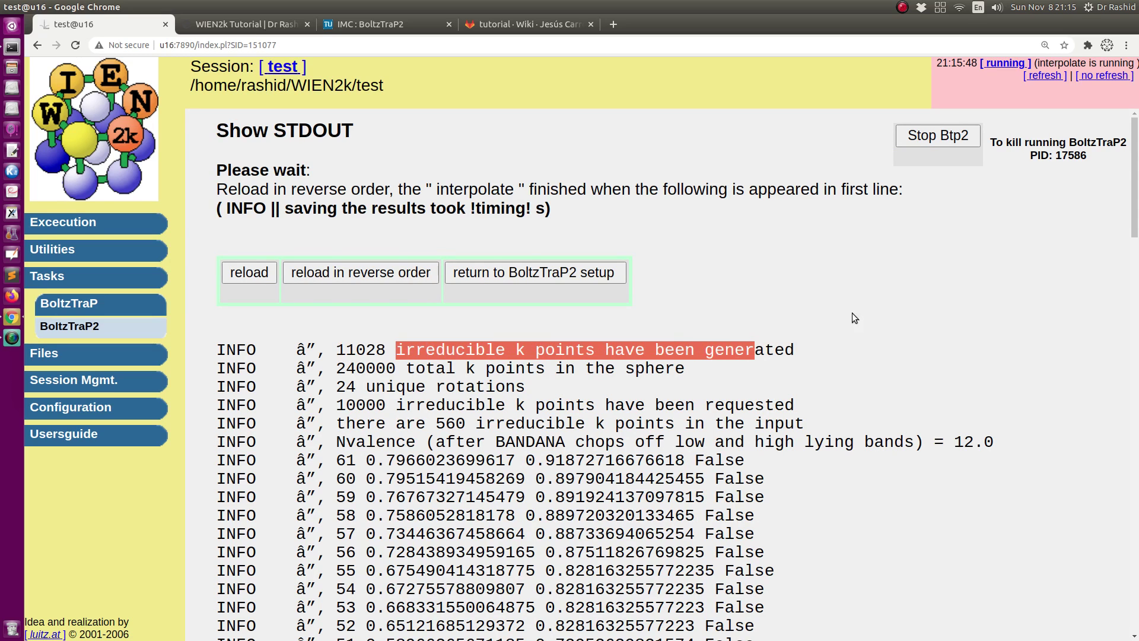
{"action": "left_click", "coordinate": [1043, 78]}
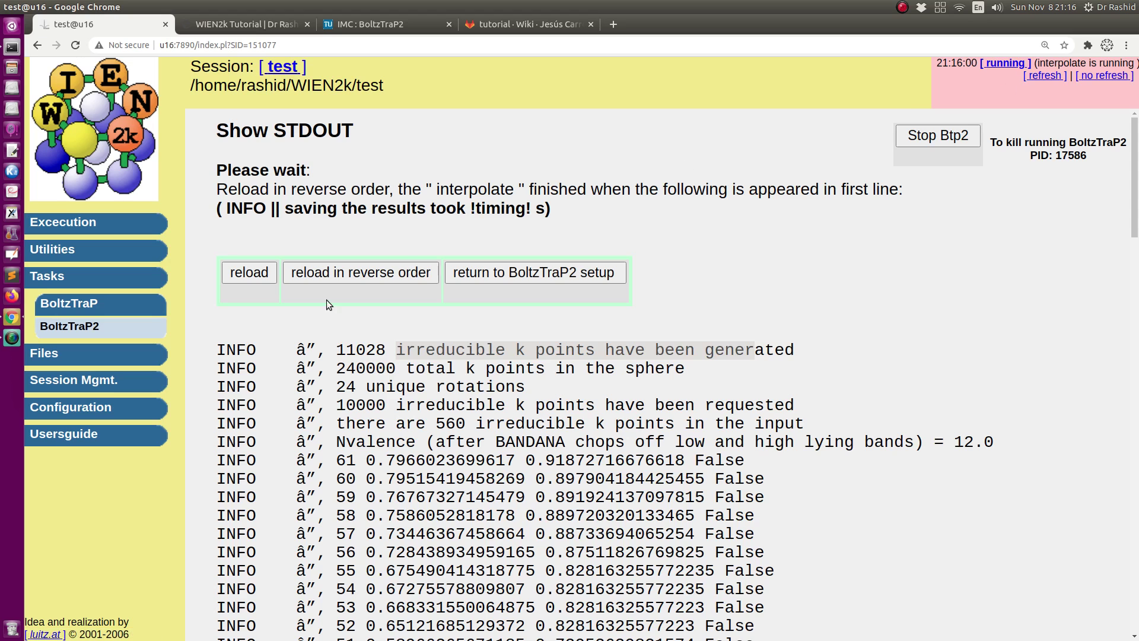
{"action": "left_click", "coordinate": [336, 272]}
{"action": "left_click", "coordinate": [336, 273]}
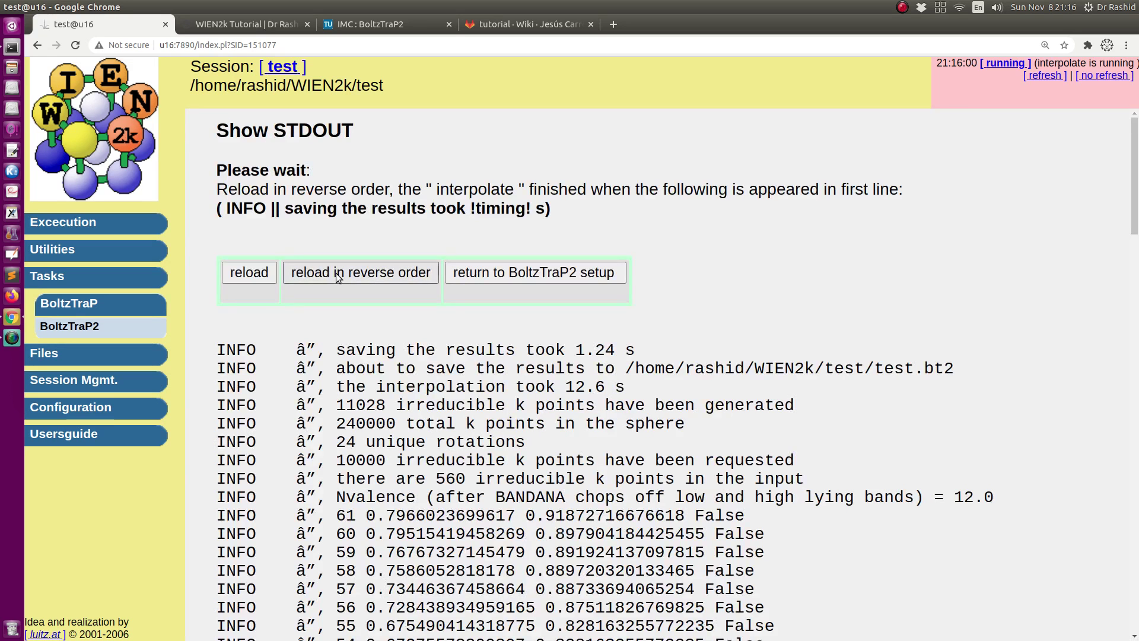
{"action": "left_click", "coordinate": [1040, 77]}
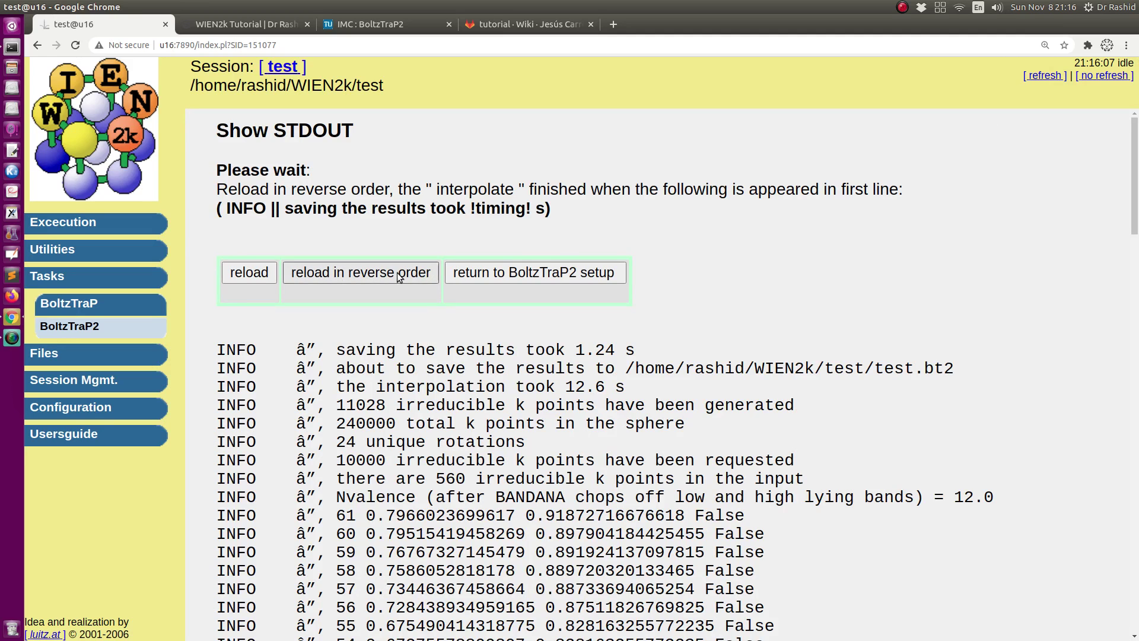
Set integrate -n to 6 and temperature 300:501:50, then launch btp2 integrate
{"action": "left_click", "coordinate": [503, 273]}
{"action": "scroll", "coordinate": [378, 439], "scroll_direction": "down", "scroll_amount": 5}
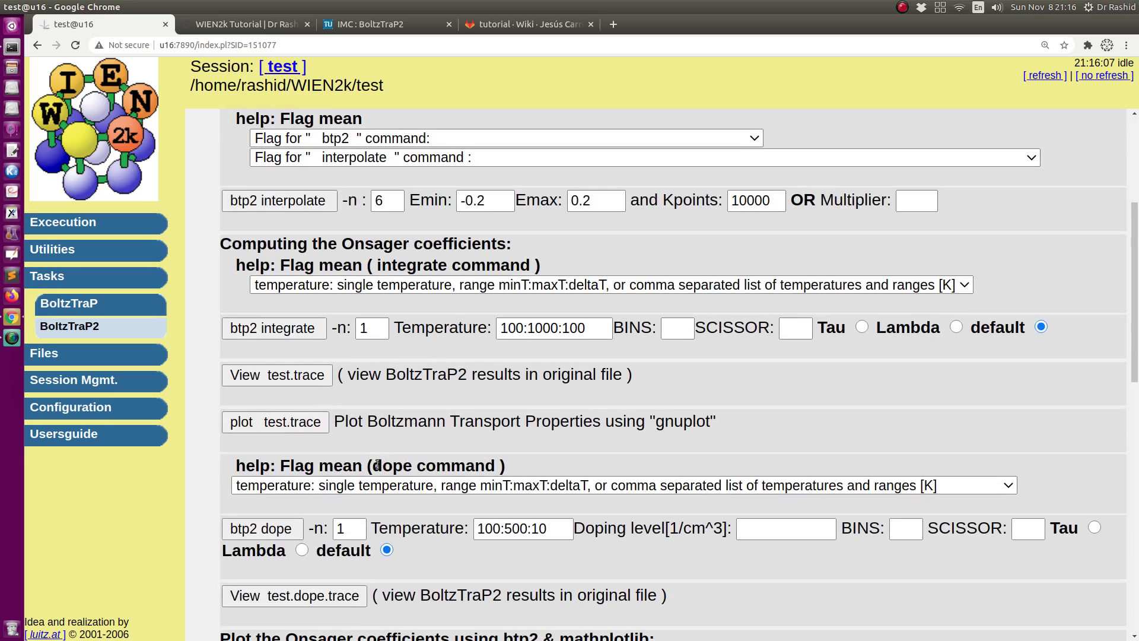
{"action": "double_click", "coordinate": [363, 329]}
{"action": "type", "text": "6"}
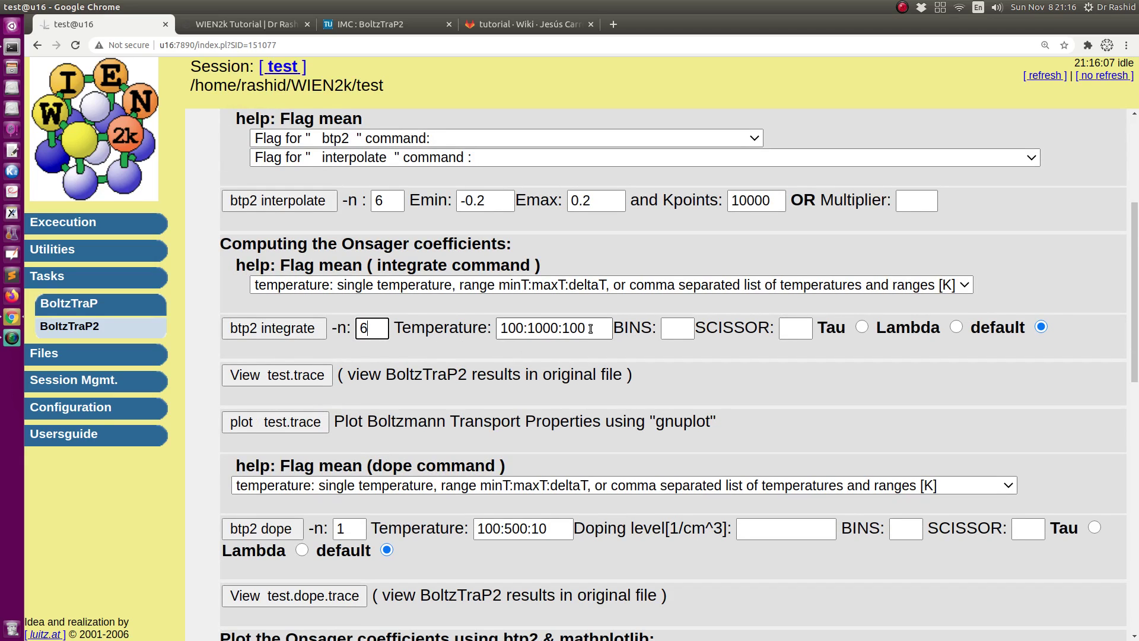
{"action": "left_click_drag", "start_coordinate": [591, 329], "coordinate": [486, 327]}
{"action": "type", "text": "300"}
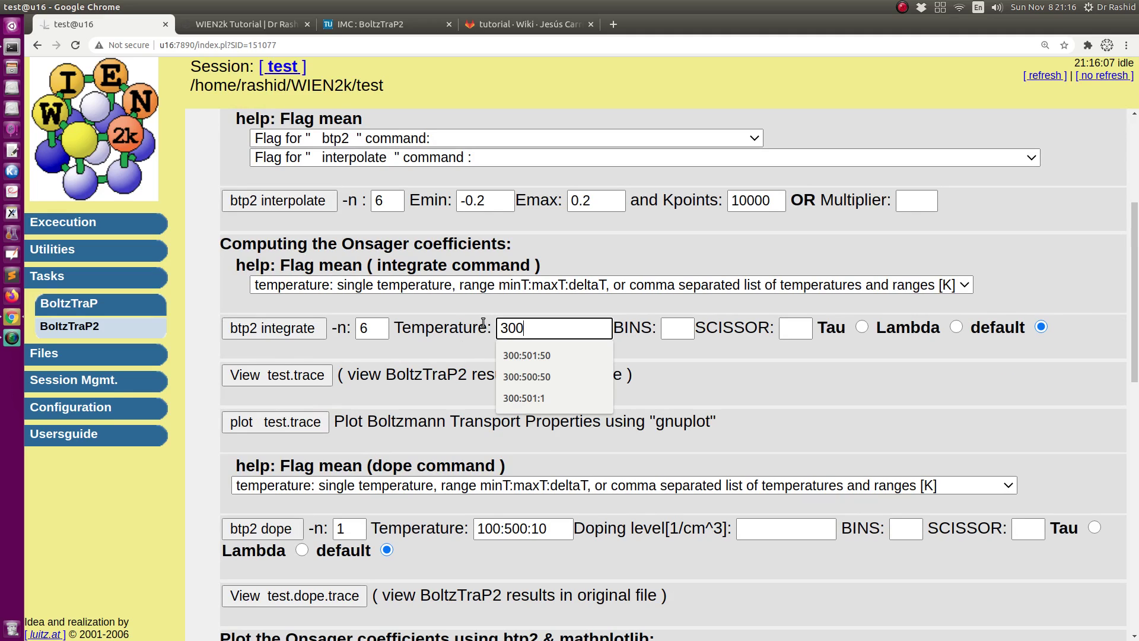
{"action": "type", "text": ":501"}
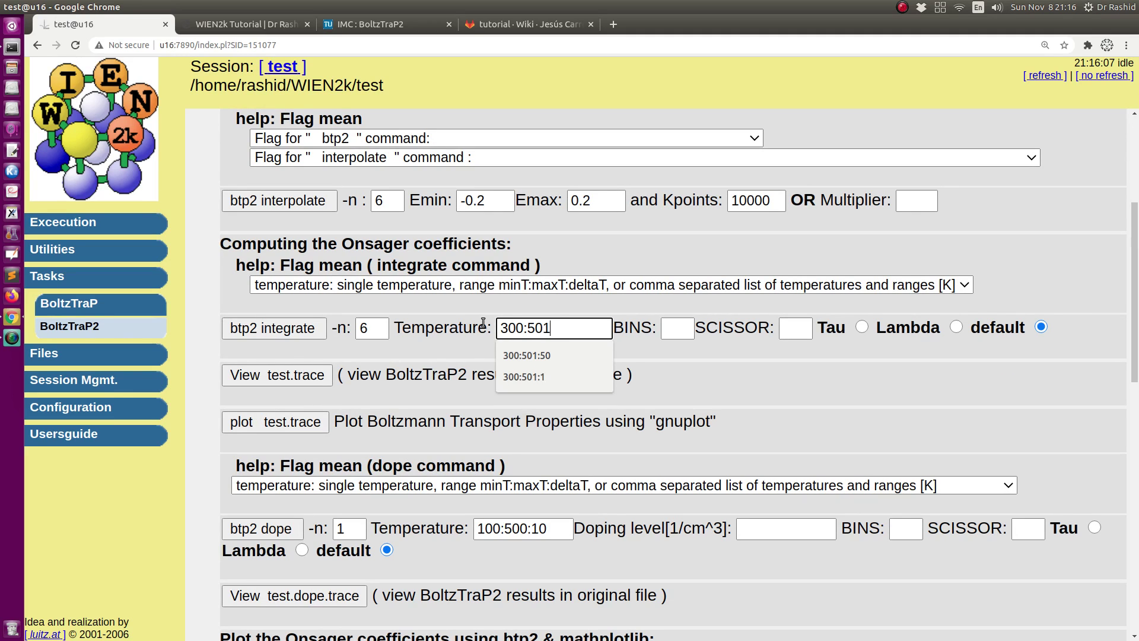
{"action": "type", "text": ":50"}
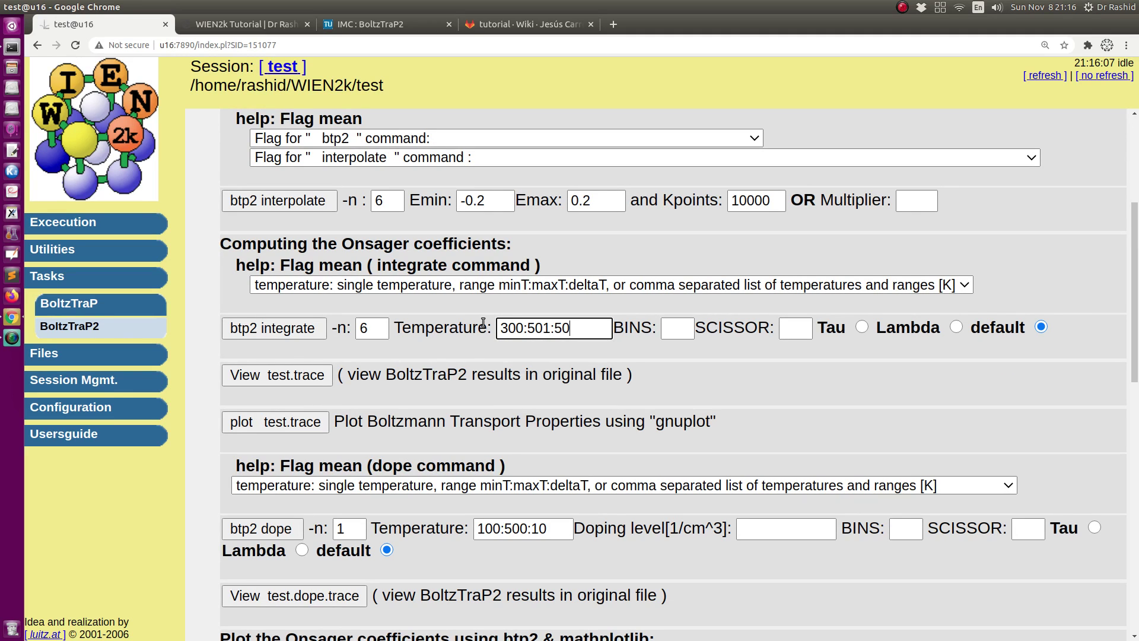
{"action": "left_click", "coordinate": [280, 329]}
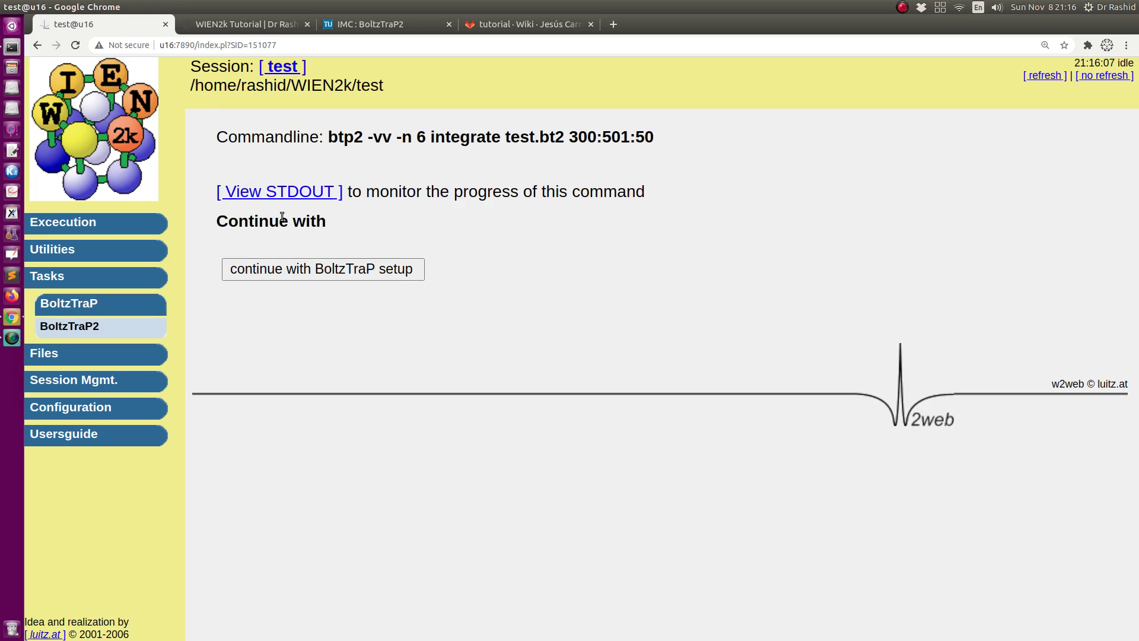
Watch the integration output, newest first, refreshing until the run finishes
{"action": "left_click", "coordinate": [297, 194]}
{"action": "left_click", "coordinate": [348, 293]}
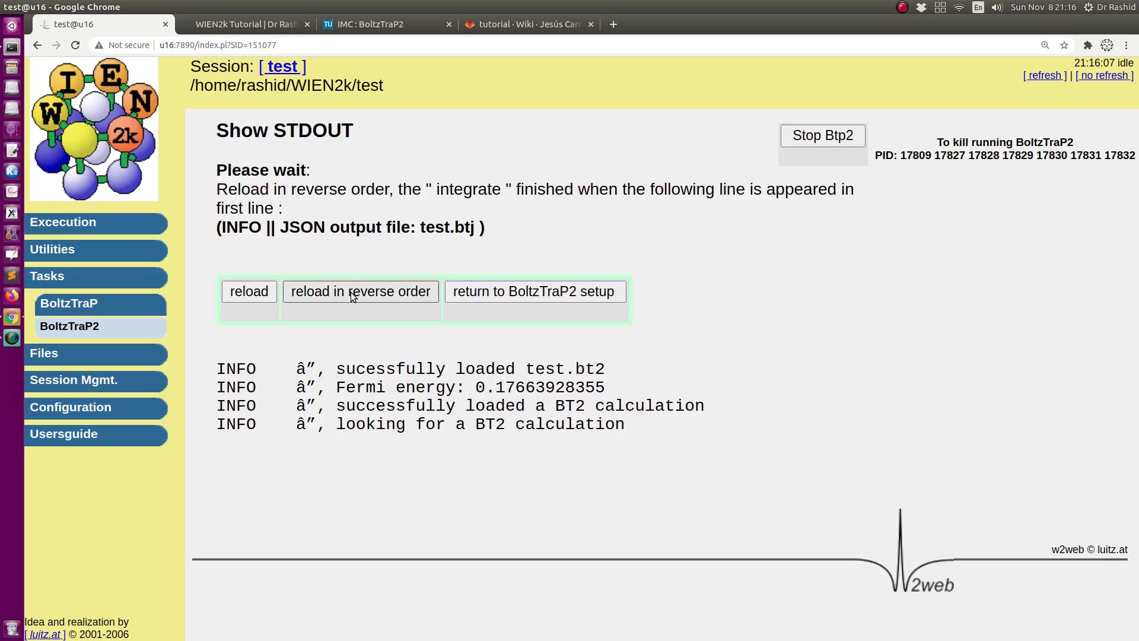
{"action": "left_click", "coordinate": [1038, 77]}
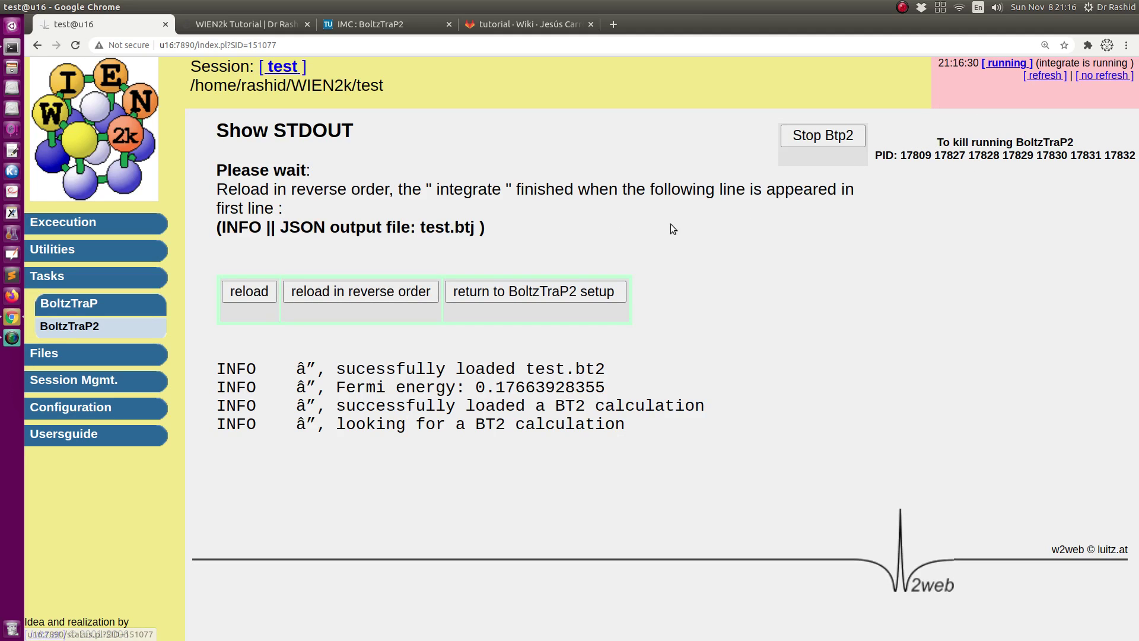
{"action": "left_click", "coordinate": [377, 291]}
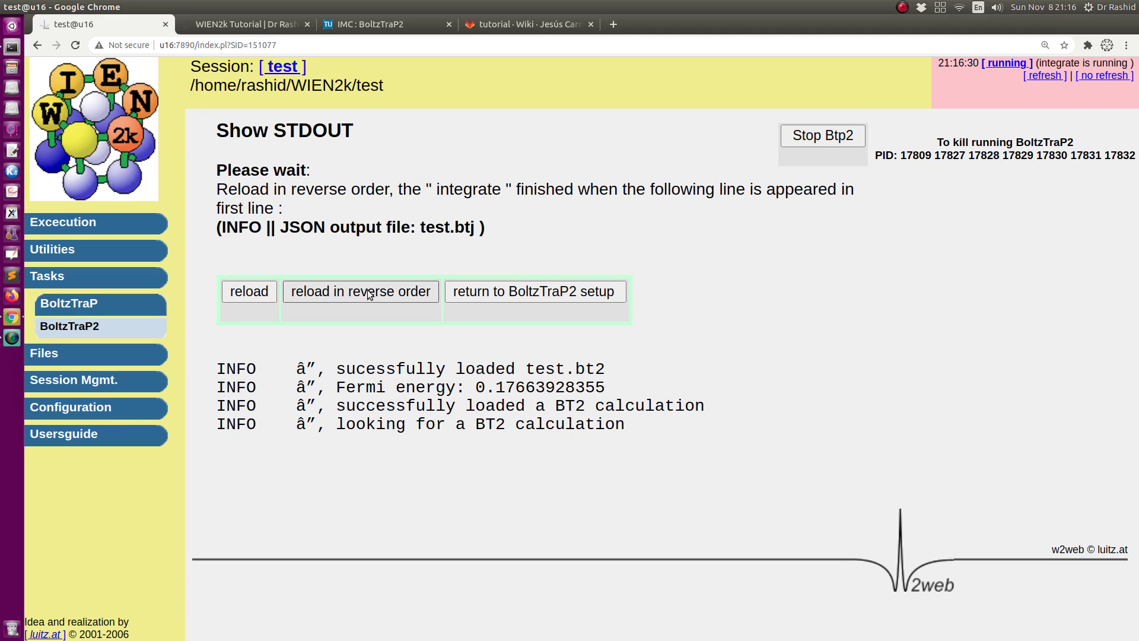
{"action": "left_click", "coordinate": [364, 292]}
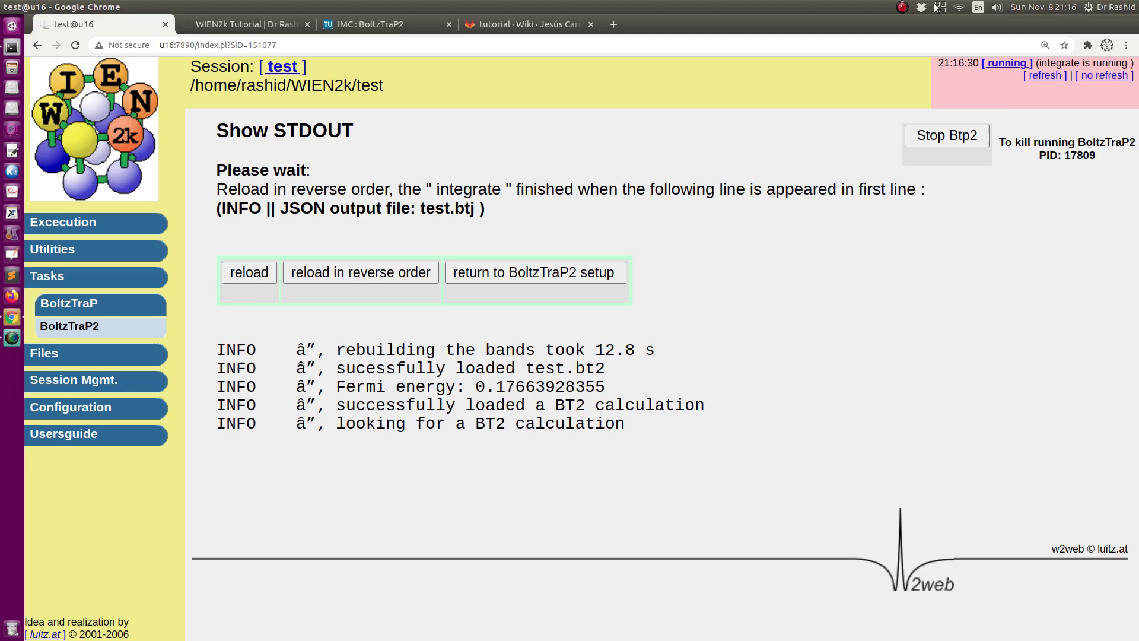
{"action": "left_click", "coordinate": [904, 7]}
{"action": "left_click", "coordinate": [941, 18]}
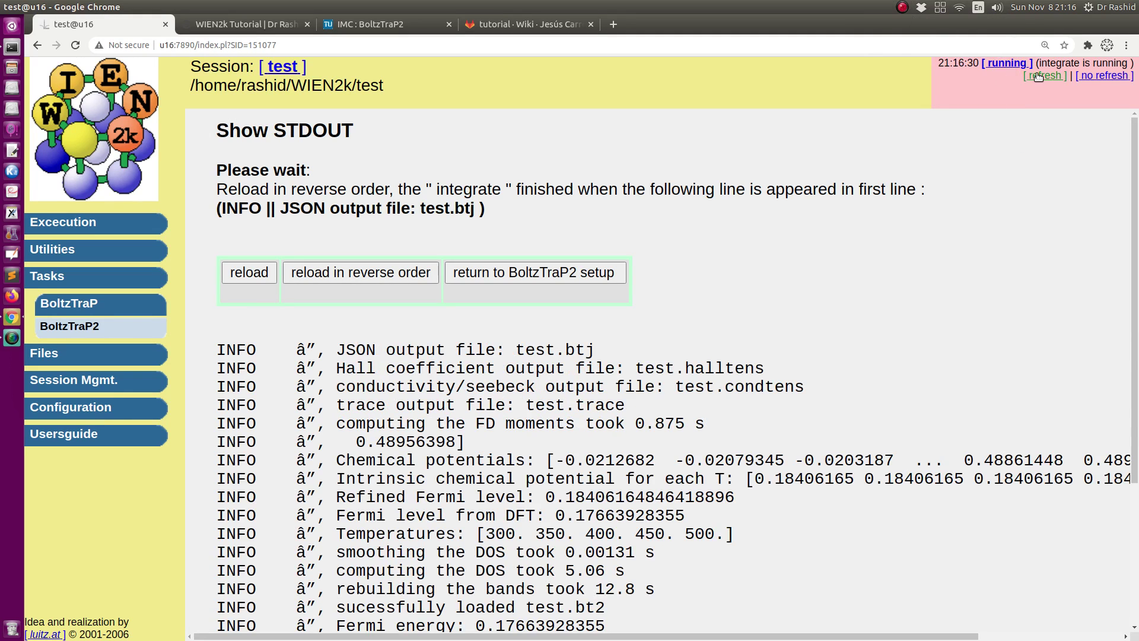
{"action": "left_click", "coordinate": [1038, 76]}
Highlight the computed 300–500 K temperatures and the test.btj output file name
{"action": "scroll", "coordinate": [624, 360], "scroll_direction": "down", "scroll_amount": 3}
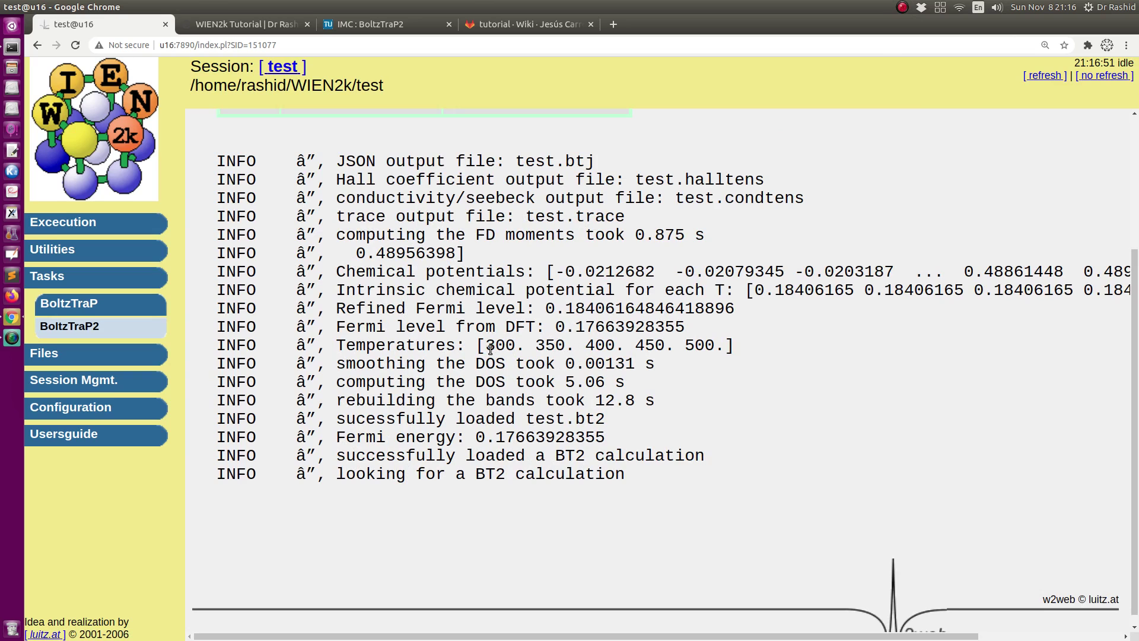
{"action": "left_click_drag", "start_coordinate": [476, 347], "coordinate": [569, 341]}
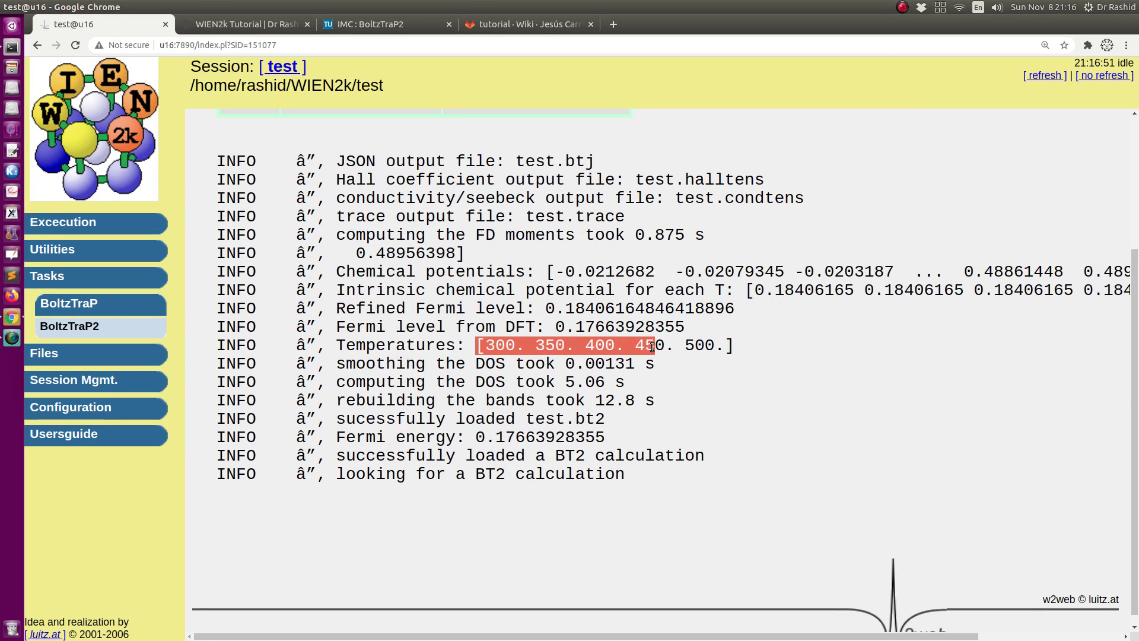
{"action": "left_click_drag", "start_coordinate": [570, 341], "coordinate": [731, 349]}
{"action": "scroll", "coordinate": [514, 327], "scroll_direction": "up", "scroll_amount": 3}
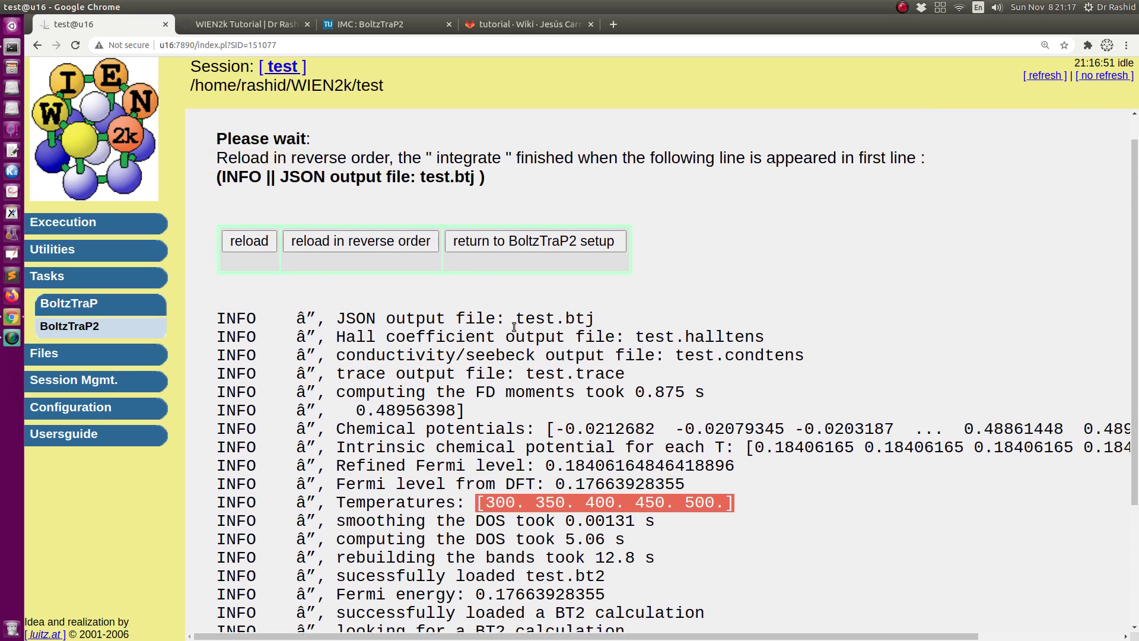
{"action": "left_click_drag", "start_coordinate": [516, 319], "coordinate": [596, 321]}
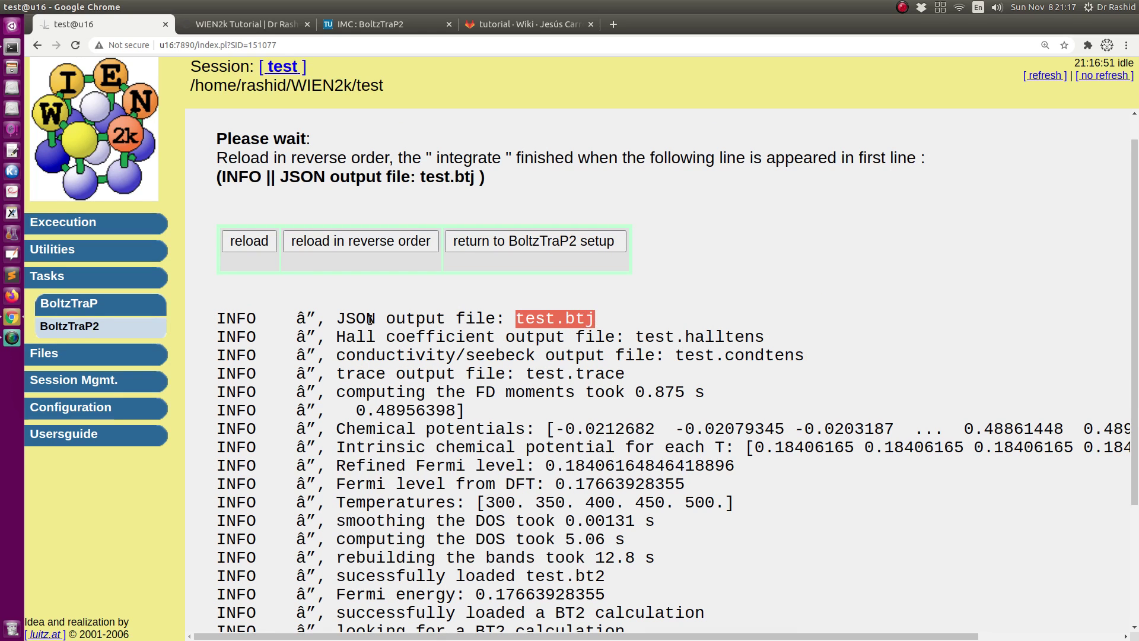
{"action": "scroll", "coordinate": [534, 415], "scroll_direction": "down", "scroll_amount": 2}
Plot the Seebeck coefficient versus chemical potential with the default stride, then close it
{"action": "left_click", "coordinate": [459, 183]}
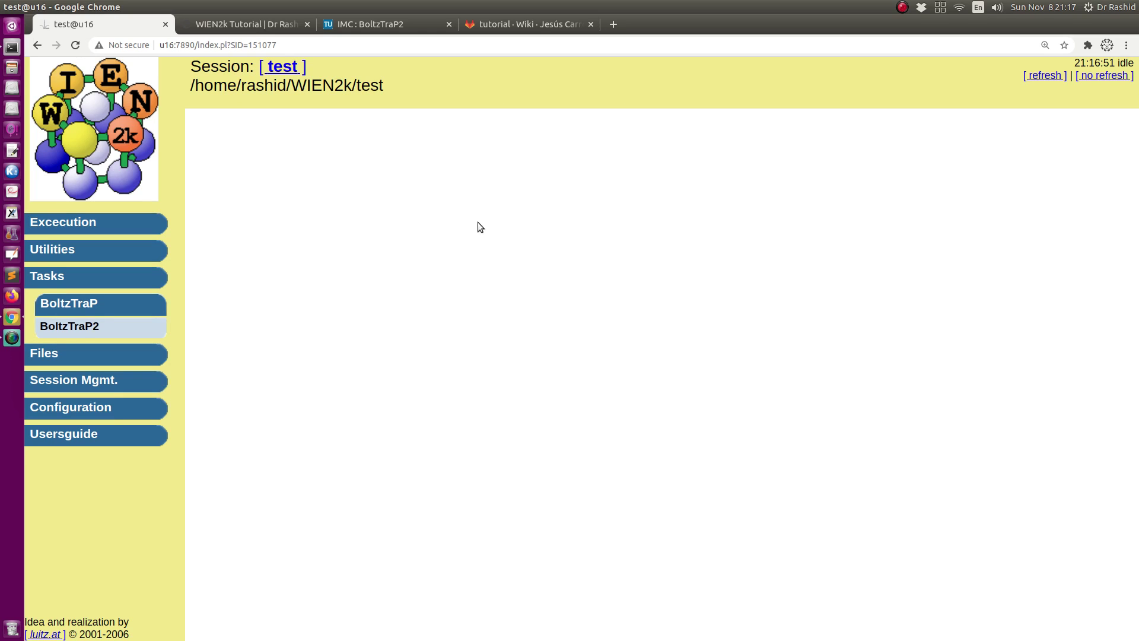
{"action": "scroll", "coordinate": [351, 525], "scroll_direction": "down", "scroll_amount": 5}
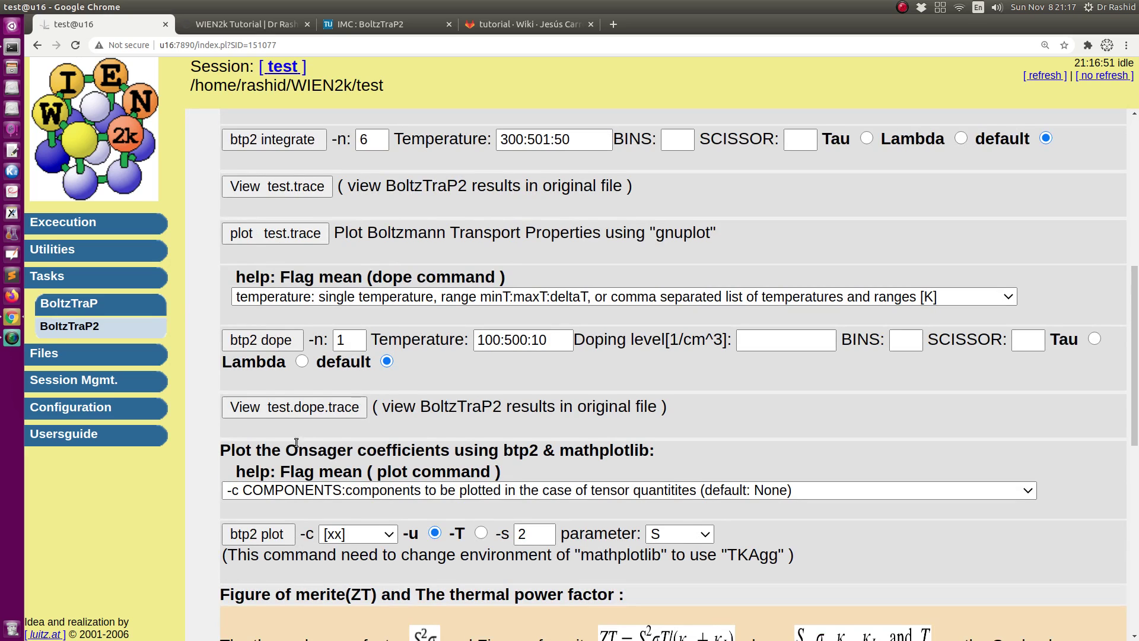
{"action": "scroll", "coordinate": [281, 493], "scroll_direction": "down", "scroll_amount": 4}
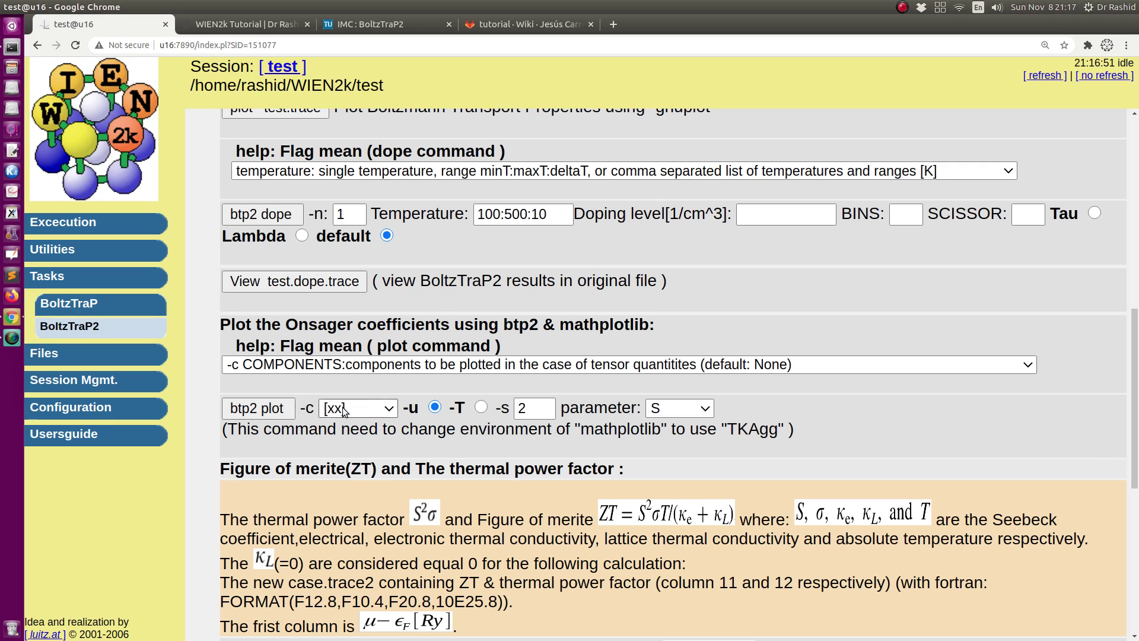
{"action": "left_click", "coordinate": [247, 409]}
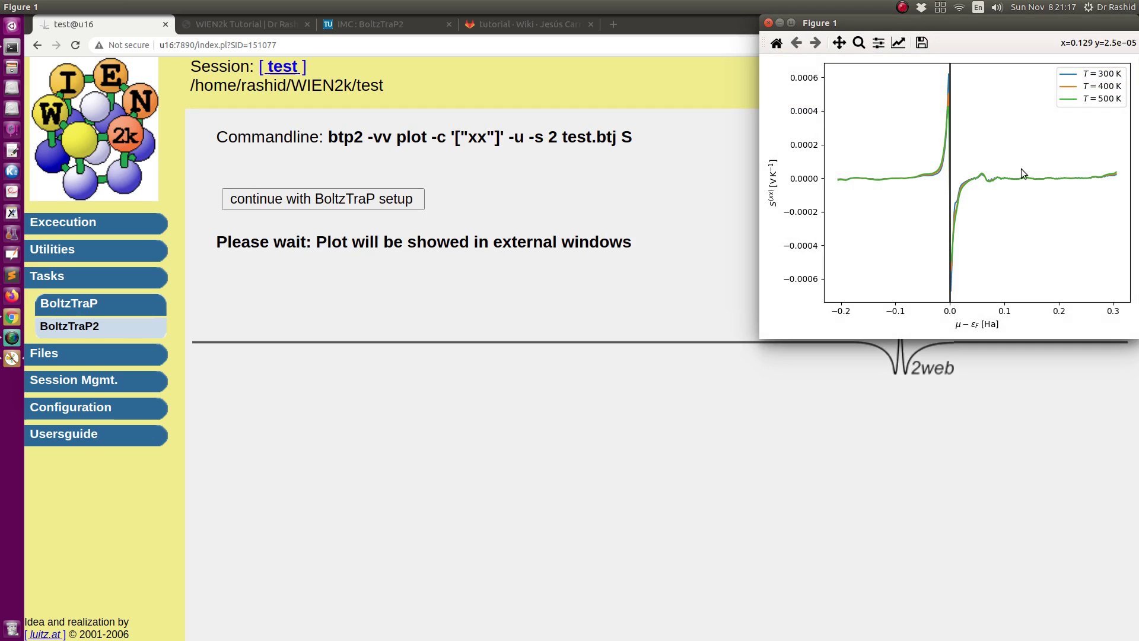
{"action": "left_click", "coordinate": [769, 24]}
Change the temperature stride -s from 2 to 1 and replot all five temperatures
{"action": "left_click", "coordinate": [307, 205]}
{"action": "scroll", "coordinate": [342, 524], "scroll_direction": "down", "scroll_amount": 4}
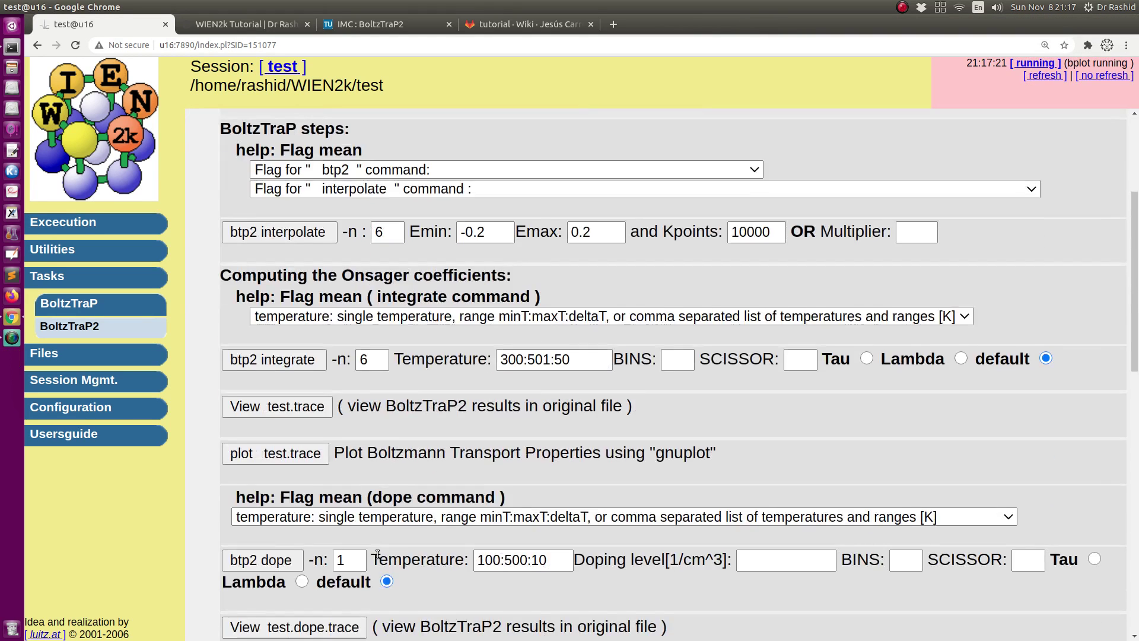
{"action": "scroll", "coordinate": [326, 504], "scroll_direction": "down", "scroll_amount": 3}
{"action": "scroll", "coordinate": [307, 490], "scroll_direction": "up", "scroll_amount": 2}
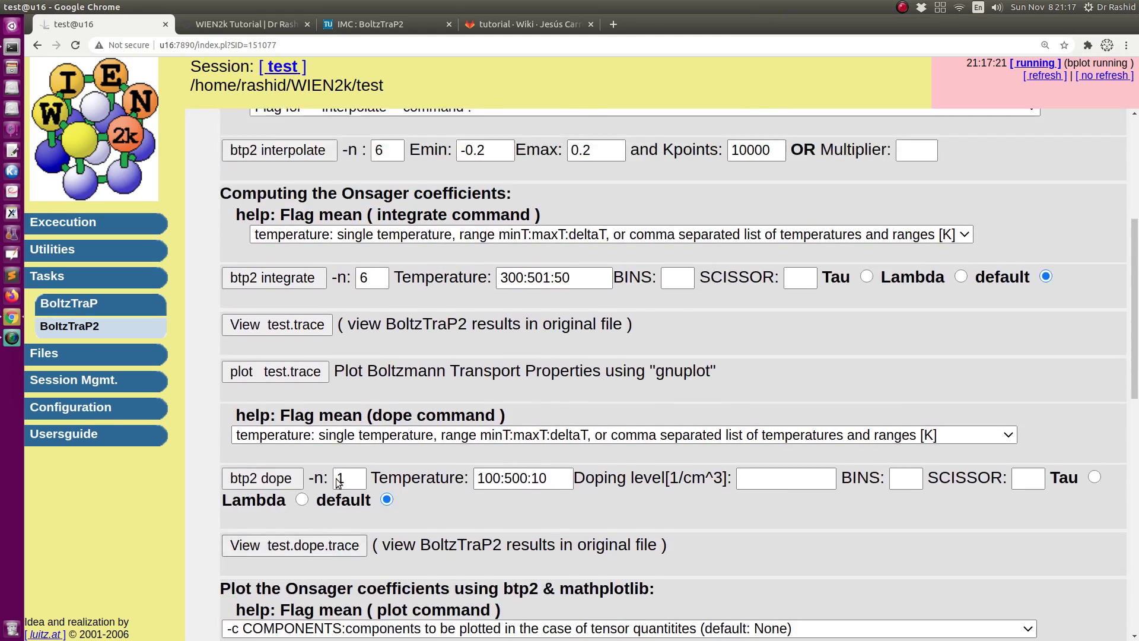
{"action": "scroll", "coordinate": [356, 504], "scroll_direction": "down", "scroll_amount": 3}
{"action": "left_click", "coordinate": [537, 498]}
{"action": "double_click", "coordinate": [536, 498]}
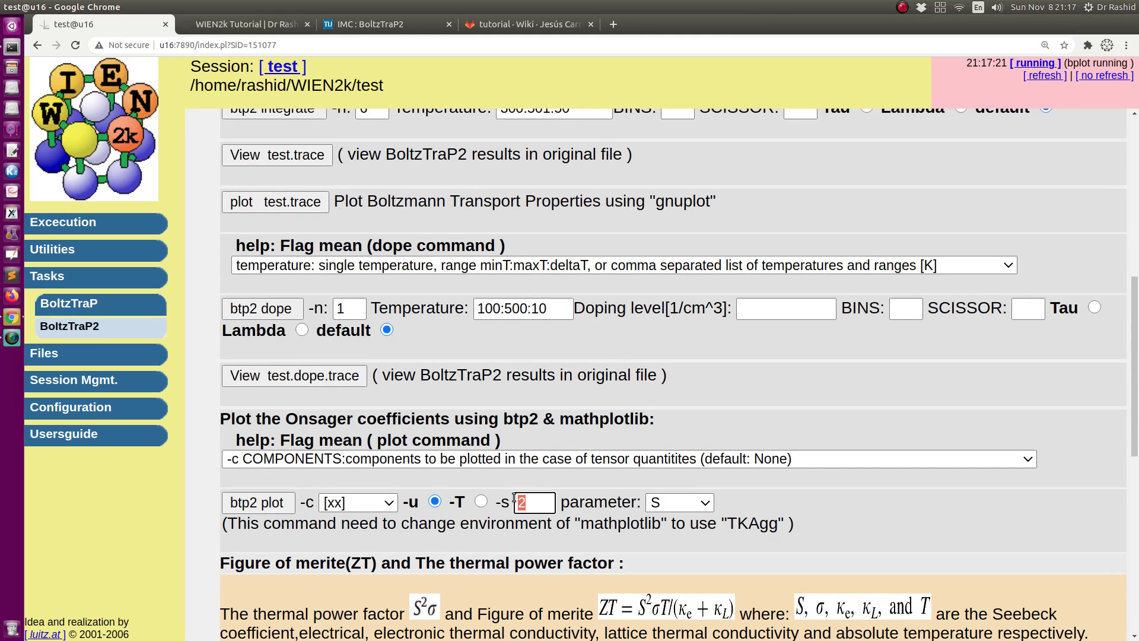
{"action": "type", "text": "1"}
{"action": "left_click", "coordinate": [258, 506]}
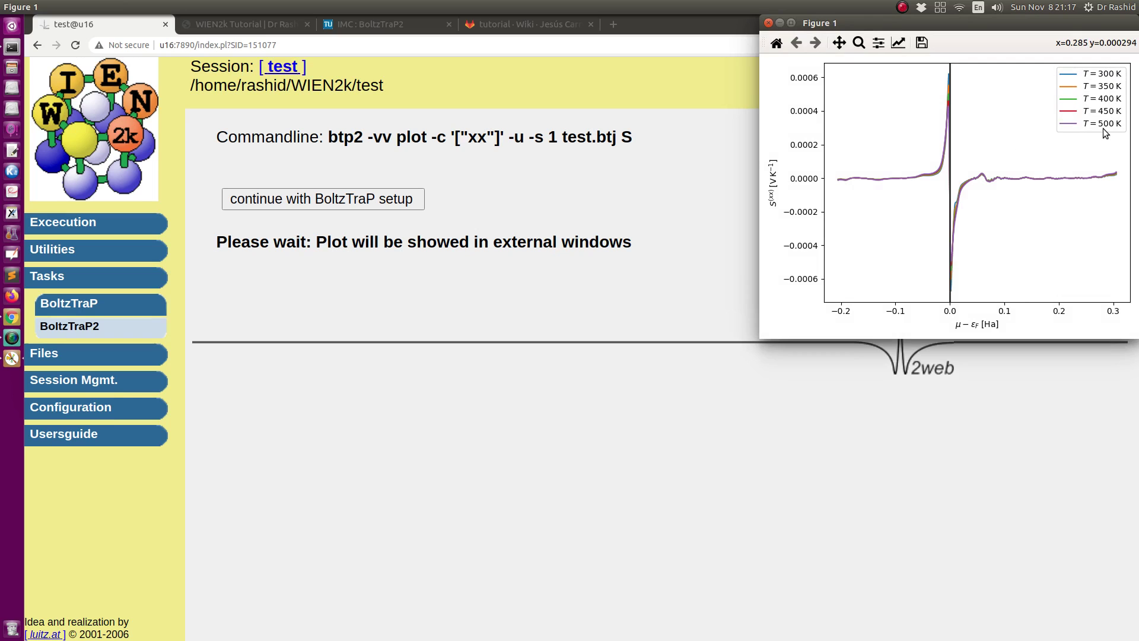
{"action": "key", "text": "ctrl+w"}
View test.trace, highlight its S[V/K] column header, and leave without saving
{"action": "left_click", "coordinate": [279, 198]}
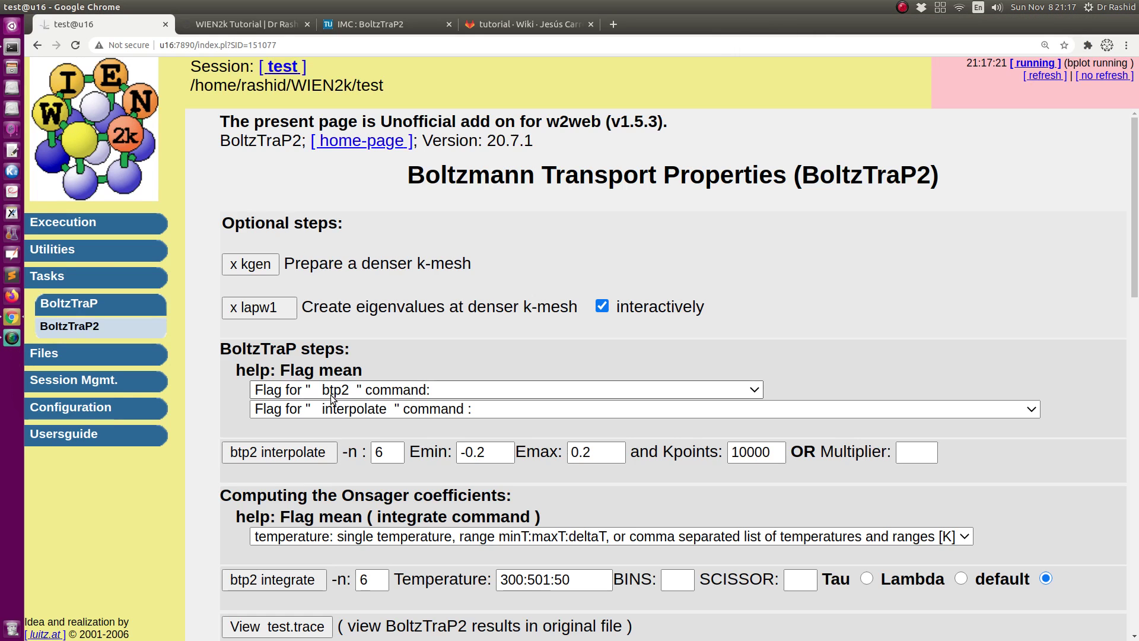
{"action": "scroll", "coordinate": [334, 438], "scroll_direction": "down", "scroll_amount": 5}
{"action": "scroll", "coordinate": [334, 438], "scroll_direction": "down", "scroll_amount": 4}
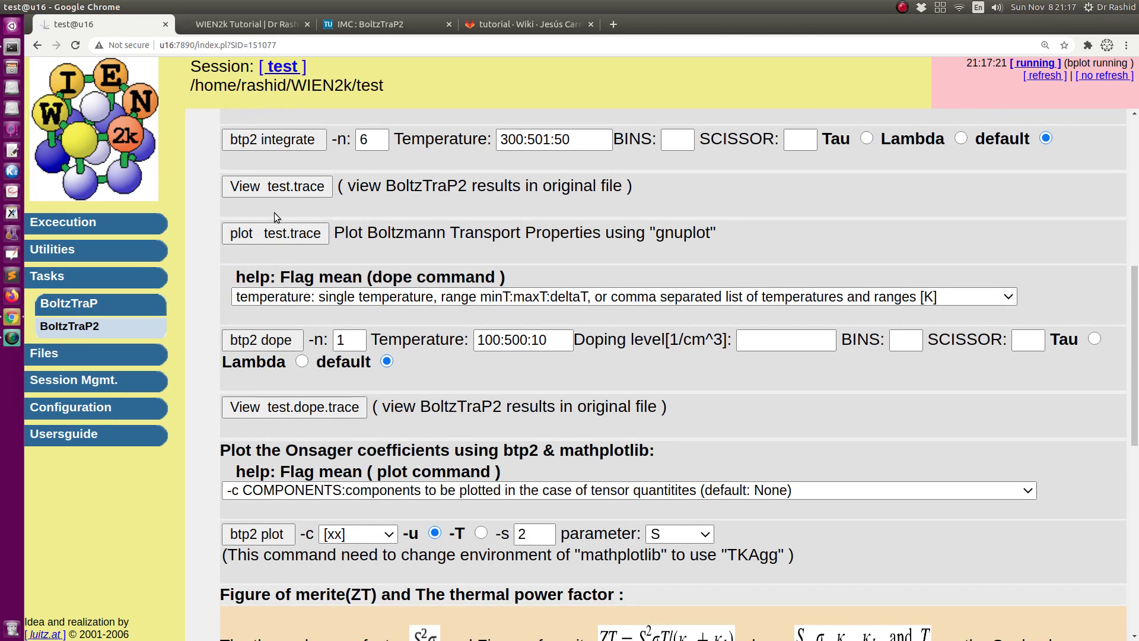
{"action": "left_click", "coordinate": [274, 187]}
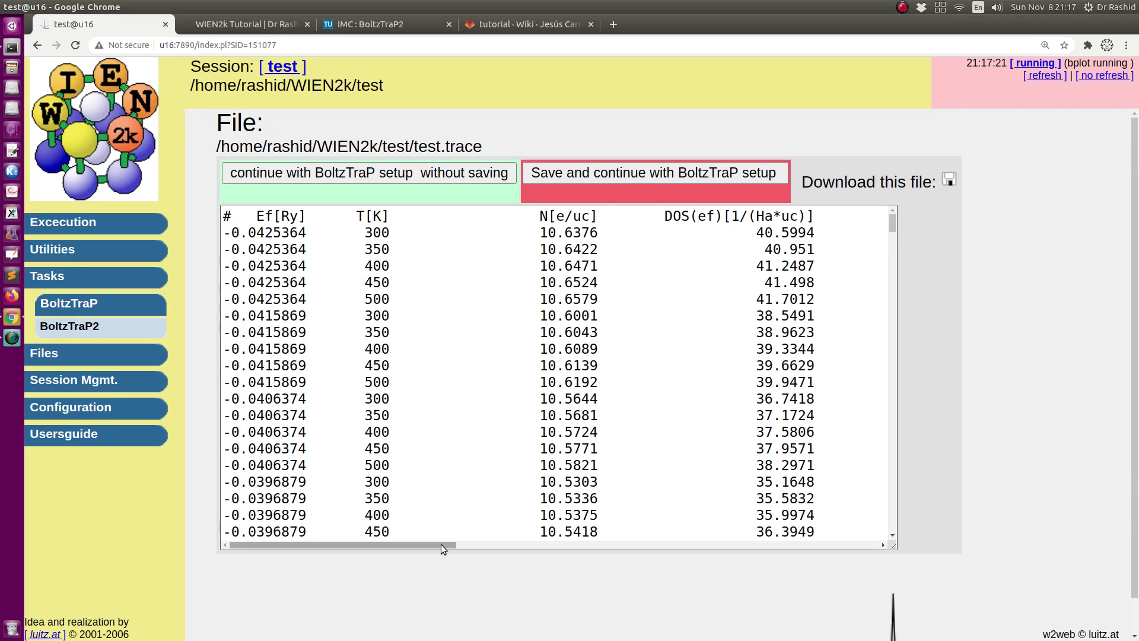
{"action": "left_click_drag", "start_coordinate": [440, 543], "coordinate": [510, 544]}
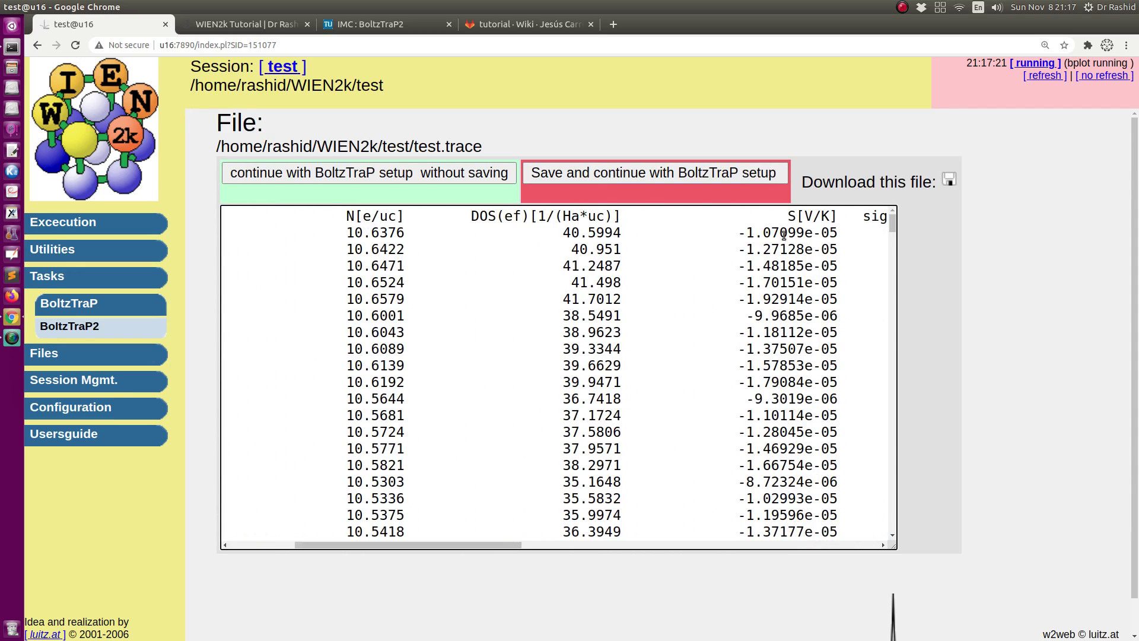
{"action": "left_click_drag", "start_coordinate": [787, 216], "coordinate": [839, 216]}
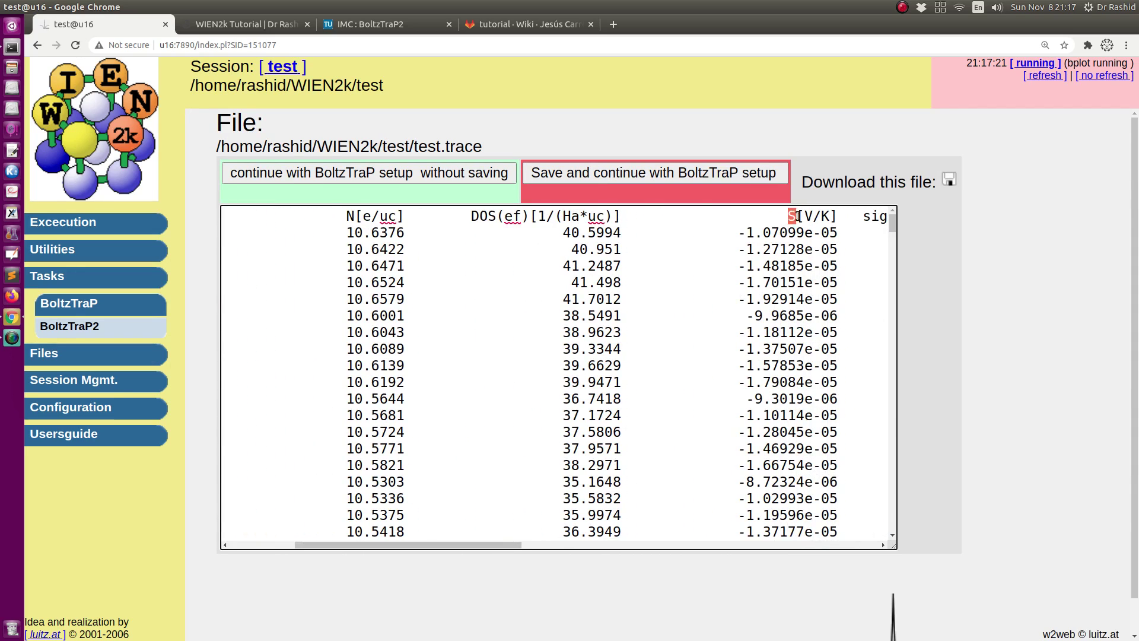
{"action": "left_click", "coordinate": [461, 175]}
{"action": "scroll", "coordinate": [335, 287], "scroll_direction": "down", "scroll_amount": 3}
{"action": "scroll", "coordinate": [308, 438], "scroll_direction": "down", "scroll_amount": 1}
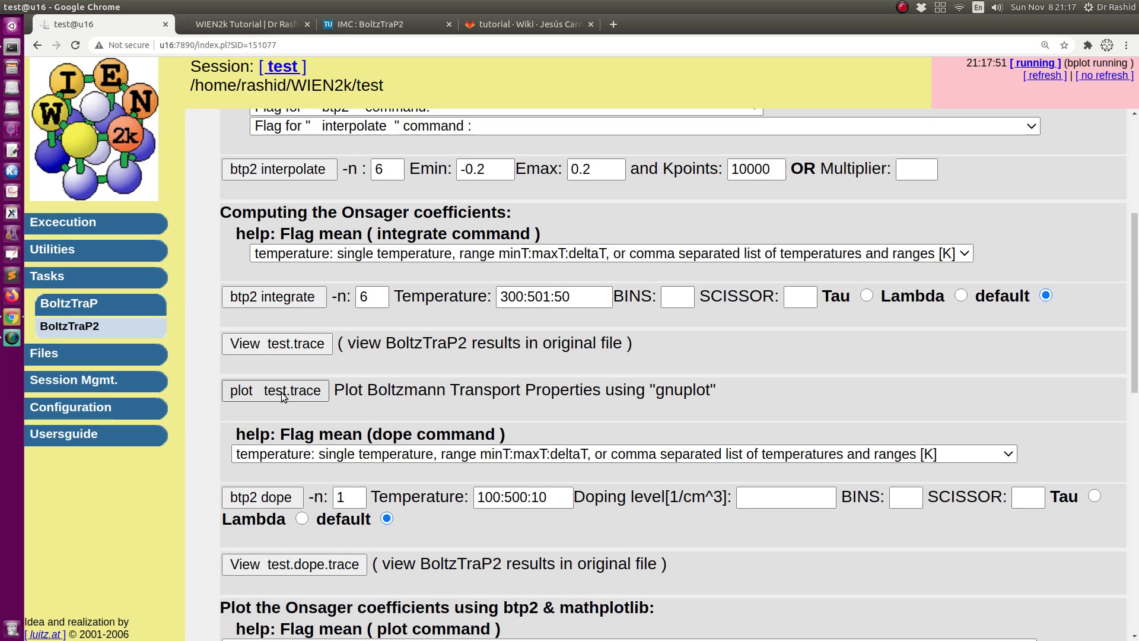
Plot test.trace column 05, the Seebeck S[V/K], against chemical potential in Ry
{"action": "left_click", "coordinate": [302, 397]}
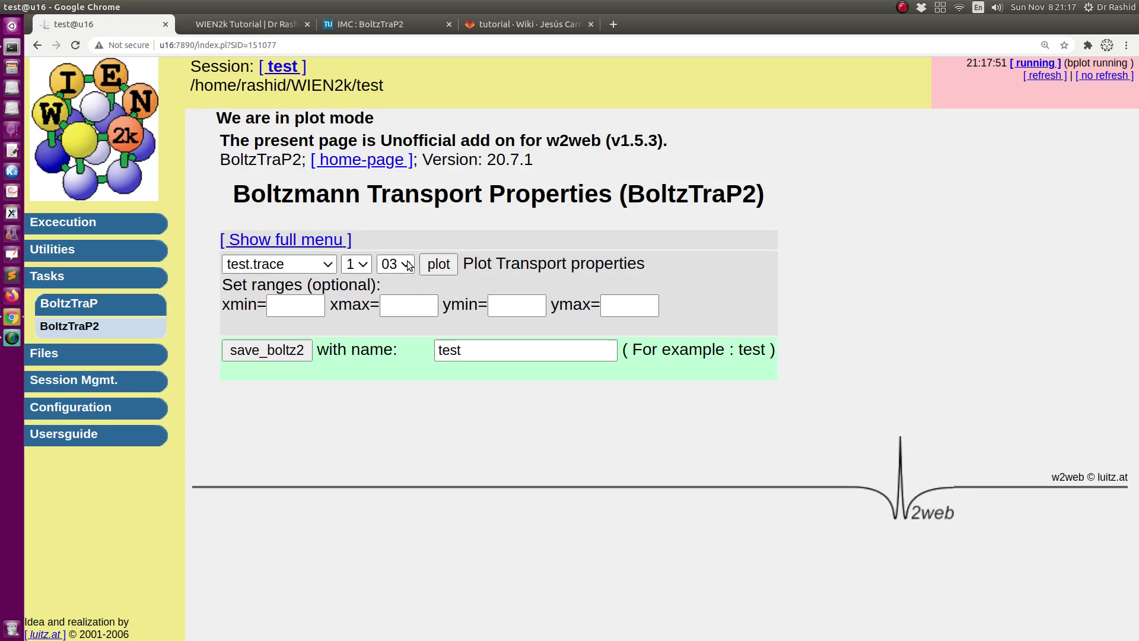
{"action": "left_click", "coordinate": [396, 264]}
{"action": "left_click", "coordinate": [397, 328]}
{"action": "left_click", "coordinate": [442, 268]}
{"action": "scroll", "coordinate": [593, 410], "scroll_direction": "down", "scroll_amount": 5}
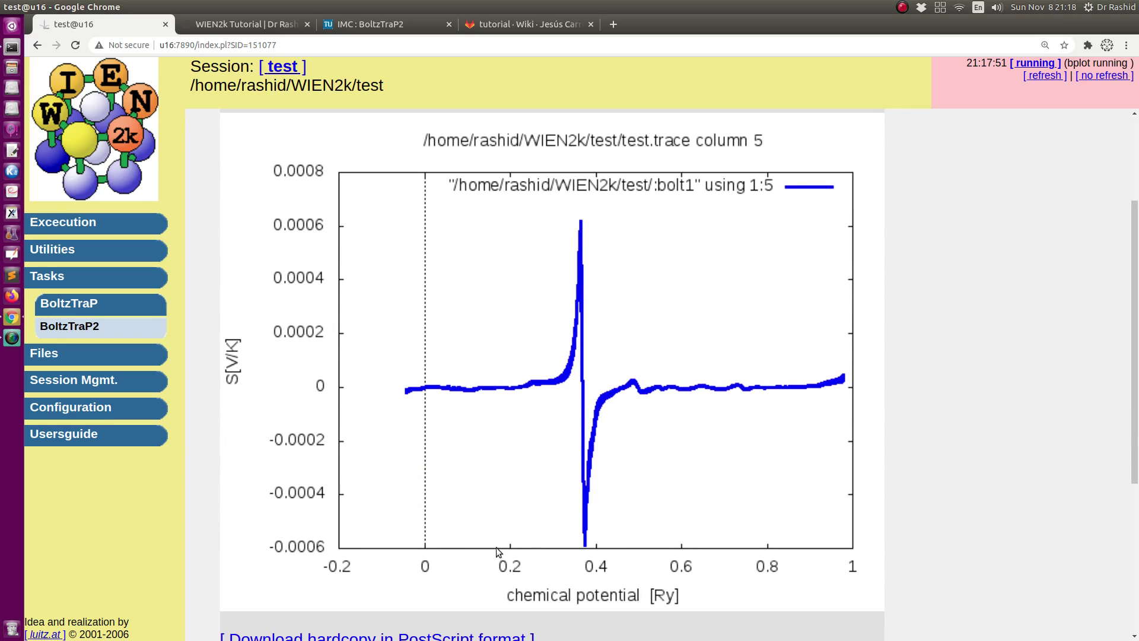
{"action": "scroll", "coordinate": [554, 543], "scroll_direction": "down", "scroll_amount": 6}
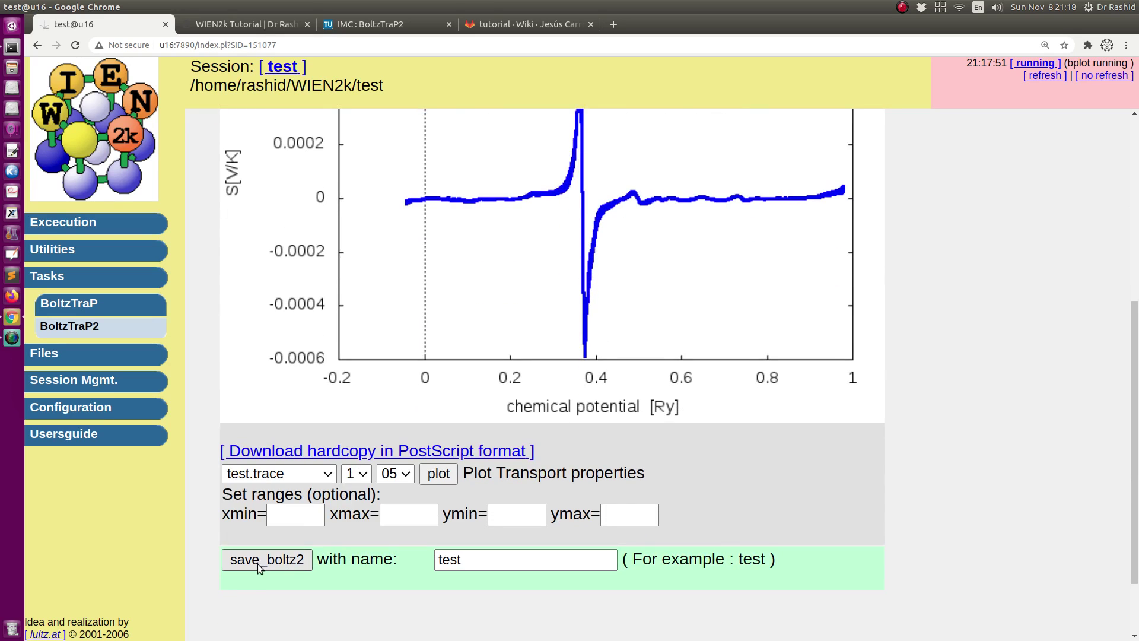
{"action": "scroll", "coordinate": [267, 267], "scroll_direction": "up", "scroll_amount": 8}
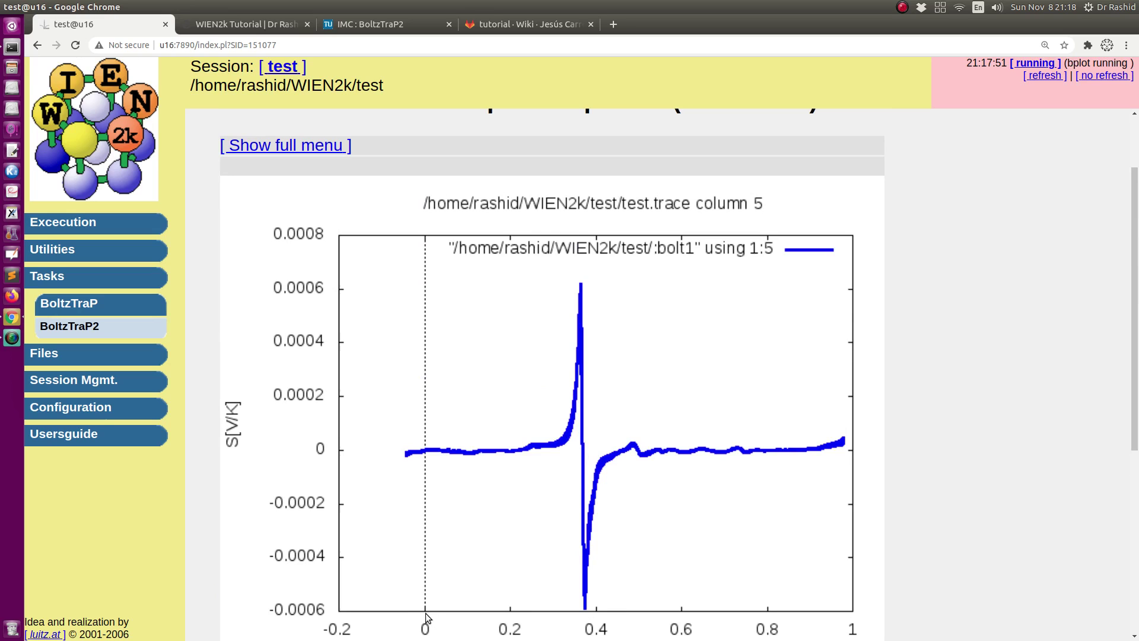
{"action": "scroll", "coordinate": [623, 611], "scroll_direction": "down", "scroll_amount": 3}
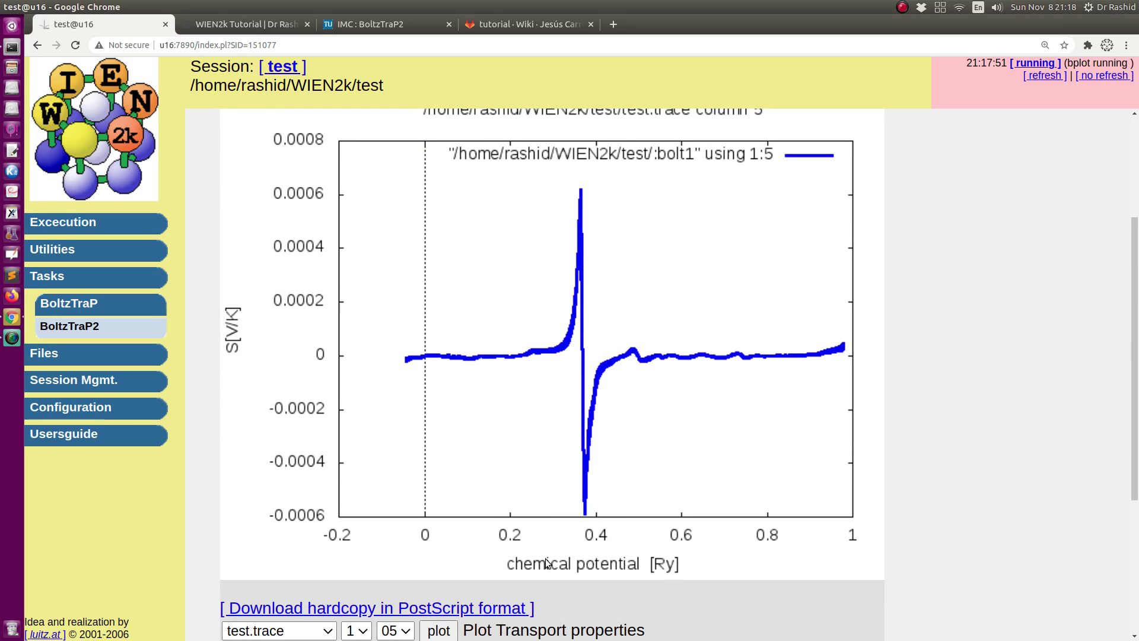
{"action": "scroll", "coordinate": [314, 297], "scroll_direction": "up", "scroll_amount": 3}
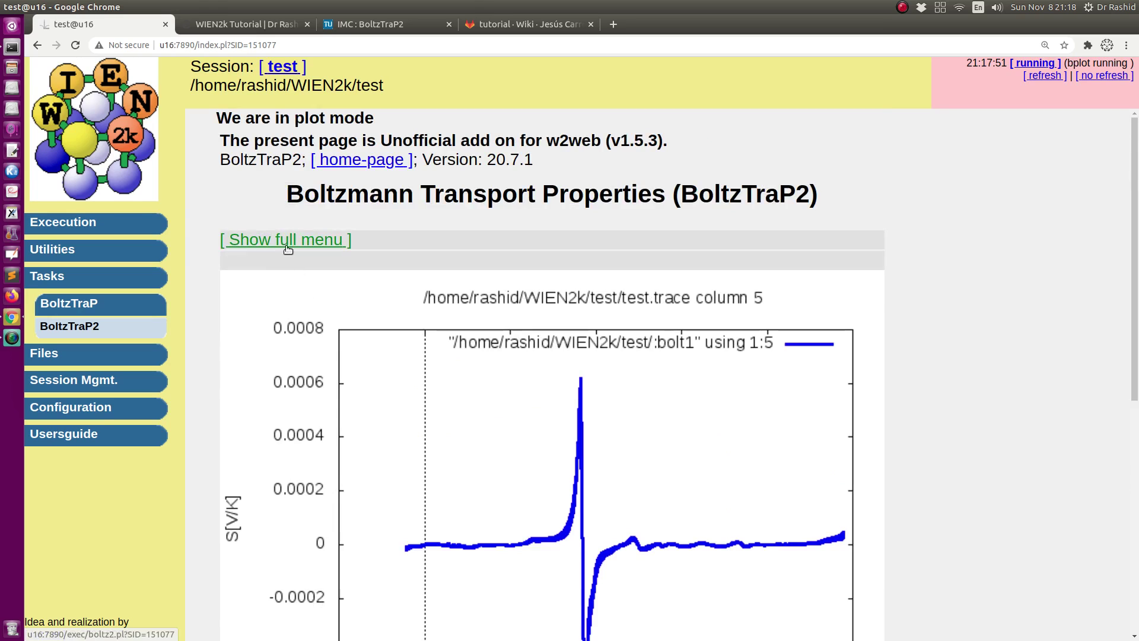
Compute ZT and the thermal power factor into test.trace2, checking the output log
{"action": "left_click", "coordinate": [287, 243]}
{"action": "scroll", "coordinate": [305, 498], "scroll_direction": "down", "scroll_amount": 6}
{"action": "scroll", "coordinate": [298, 514], "scroll_direction": "down", "scroll_amount": 3}
{"action": "scroll", "coordinate": [305, 507], "scroll_direction": "down", "scroll_amount": 7}
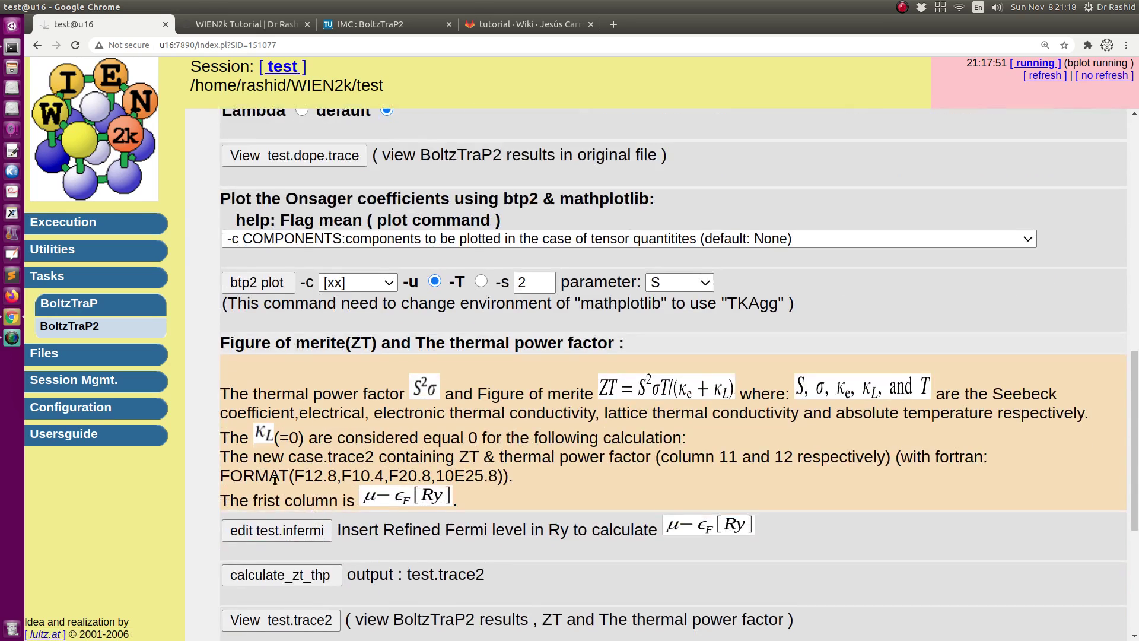
{"action": "scroll", "coordinate": [276, 476], "scroll_direction": "down", "scroll_amount": 5}
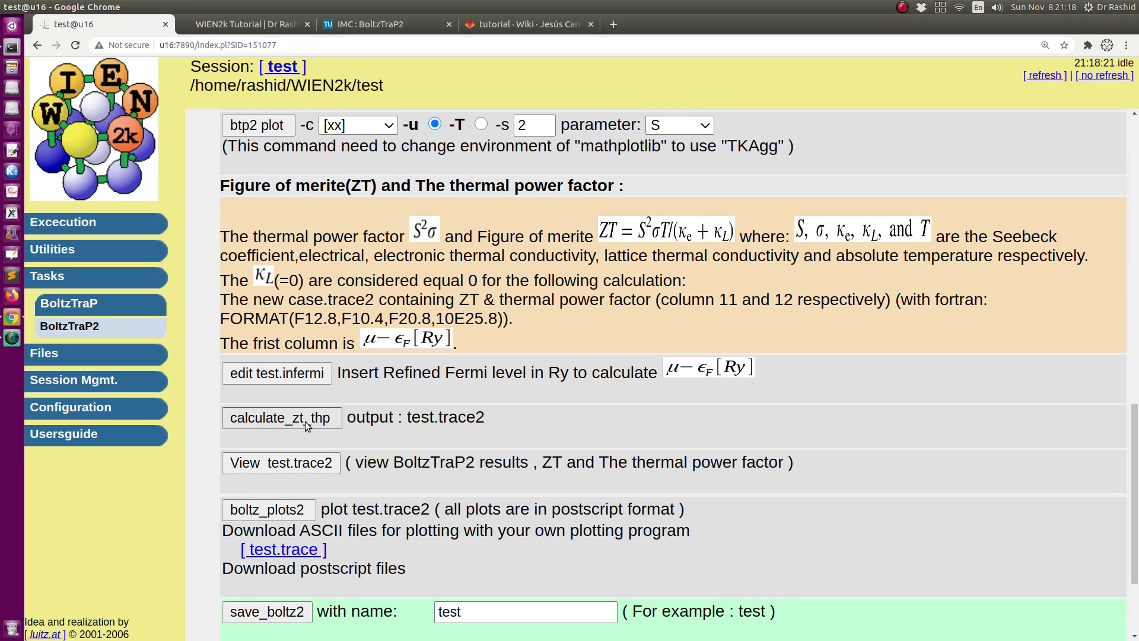
{"action": "left_click", "coordinate": [287, 421]}
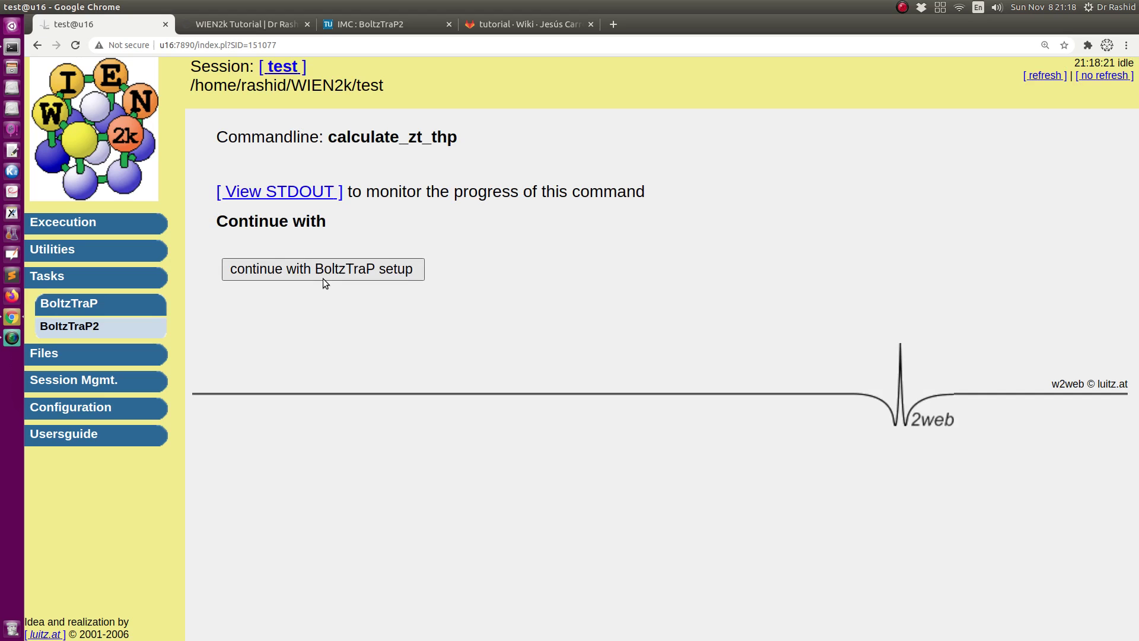
{"action": "left_click", "coordinate": [285, 194]}
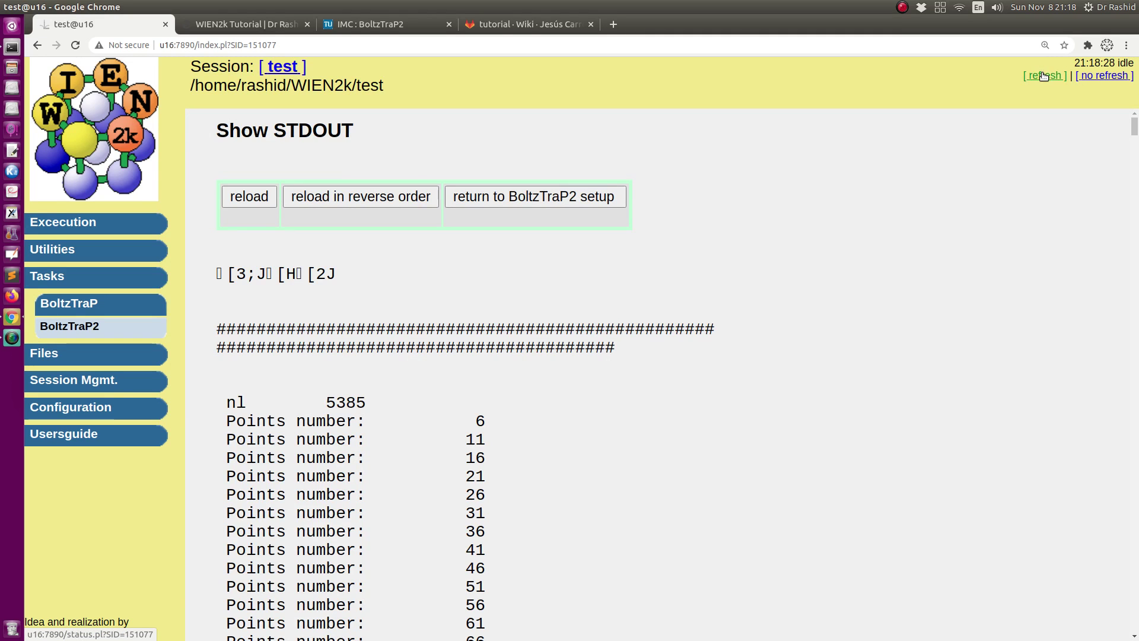
{"action": "left_click", "coordinate": [483, 194]}
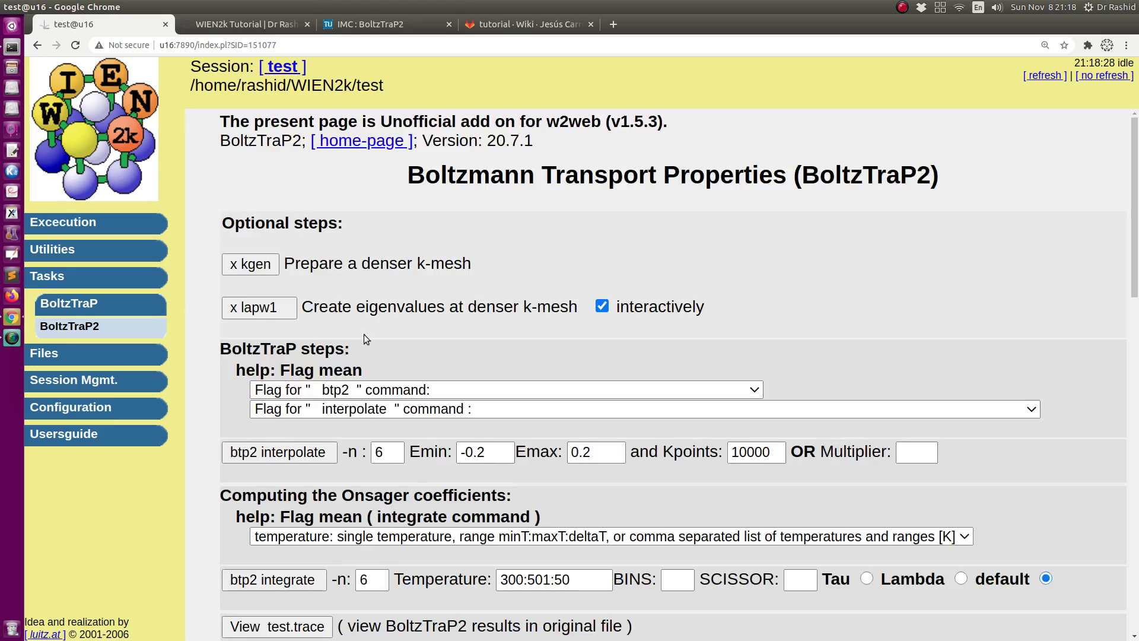
{"action": "scroll", "coordinate": [364, 386], "scroll_direction": "down", "scroll_amount": 6}
{"action": "scroll", "coordinate": [364, 445], "scroll_direction": "down", "scroll_amount": 5}
{"action": "scroll", "coordinate": [356, 463], "scroll_direction": "down", "scroll_amount": 4}
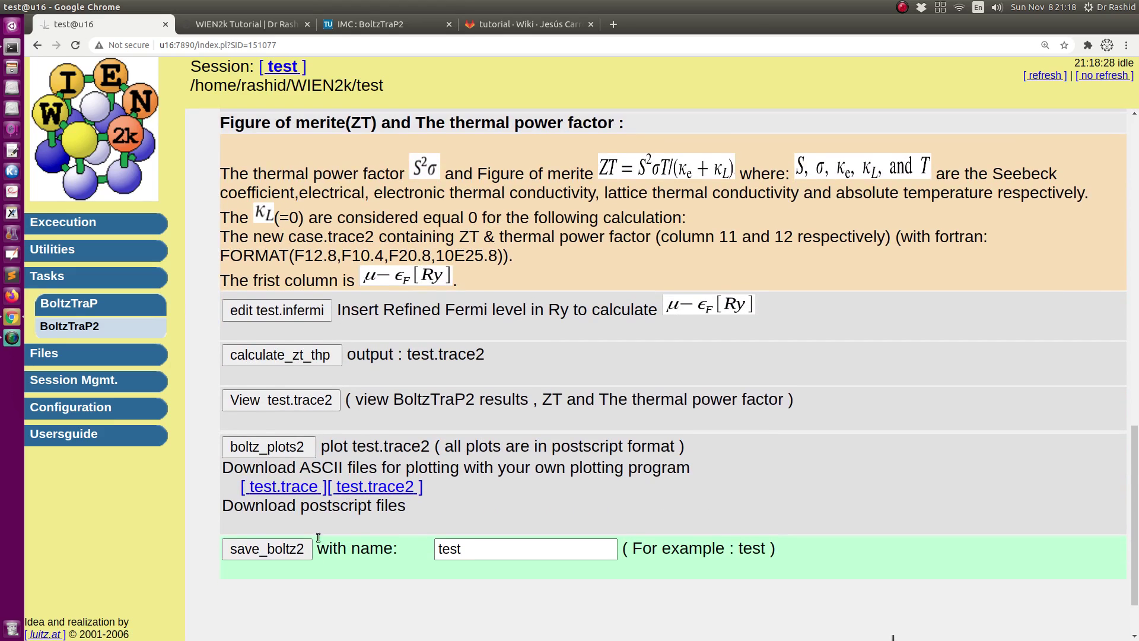
View test.trace2, highlighting the (E-Ef)[eV] and S[V/K] column headers
{"action": "left_click", "coordinate": [277, 401]}
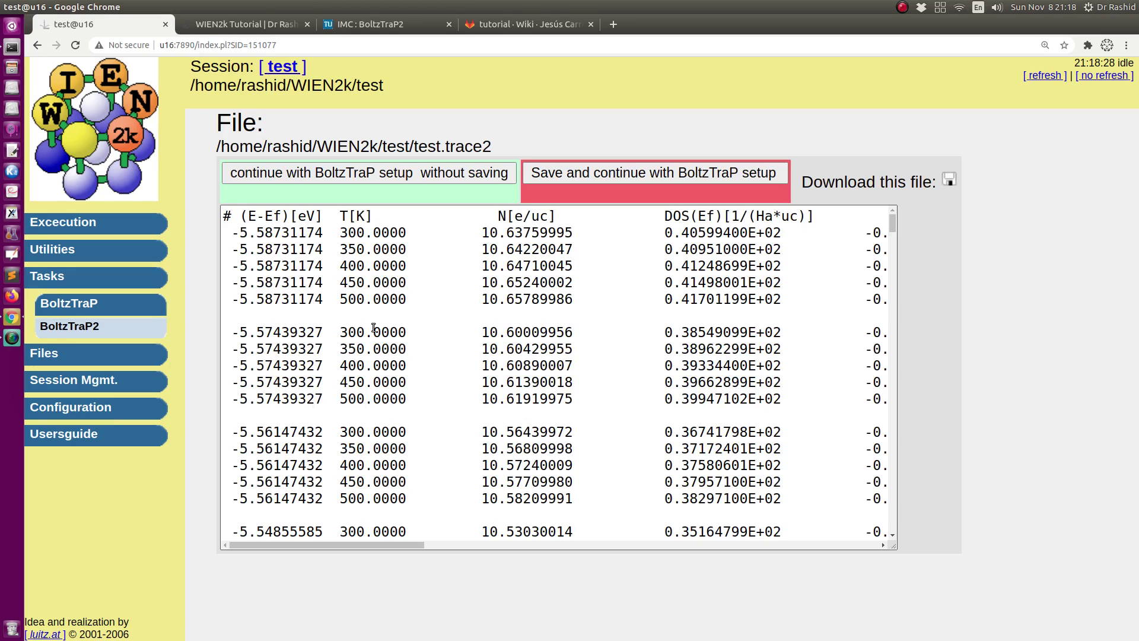
{"action": "left_click_drag", "start_coordinate": [240, 216], "coordinate": [324, 215]}
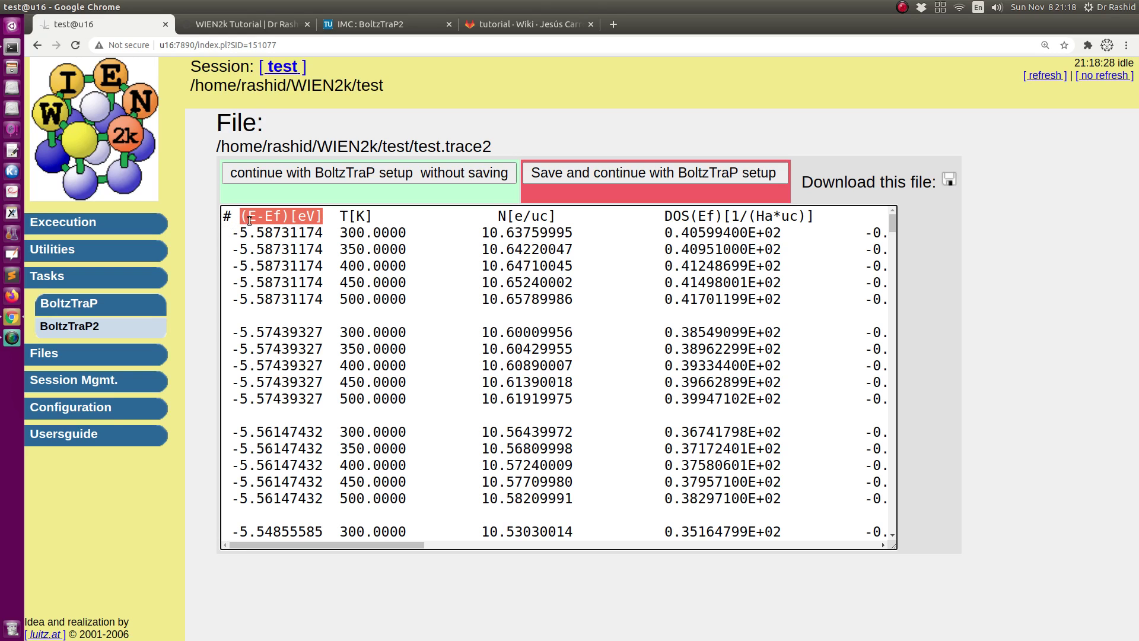
{"action": "left_click_drag", "start_coordinate": [416, 545], "coordinate": [462, 544]}
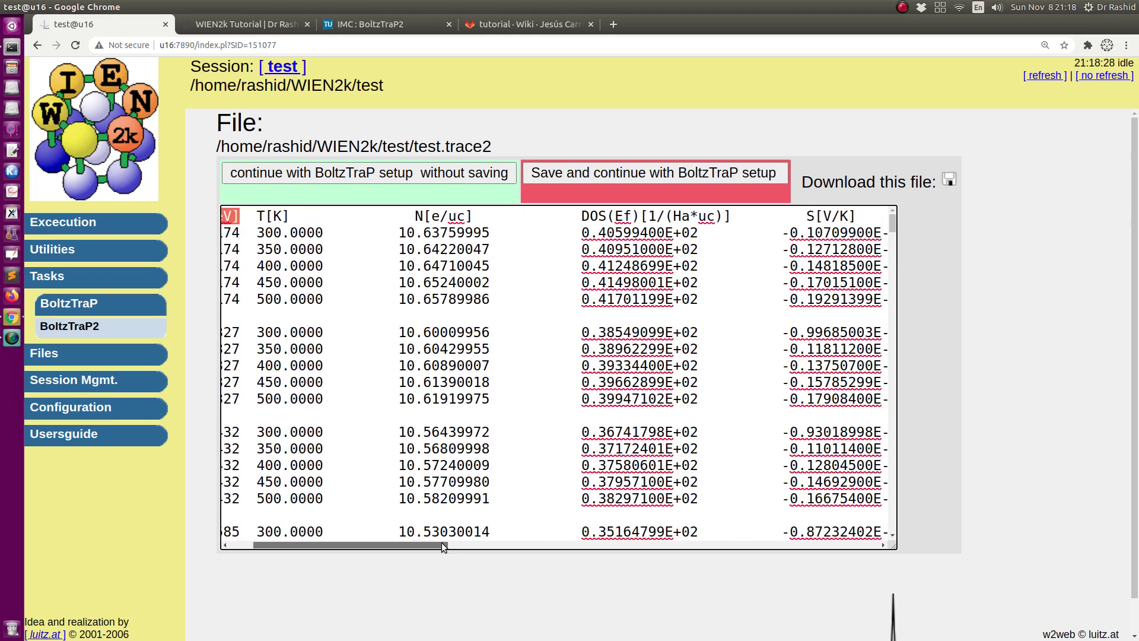
{"action": "left_click_drag", "start_coordinate": [735, 217], "coordinate": [783, 219]}
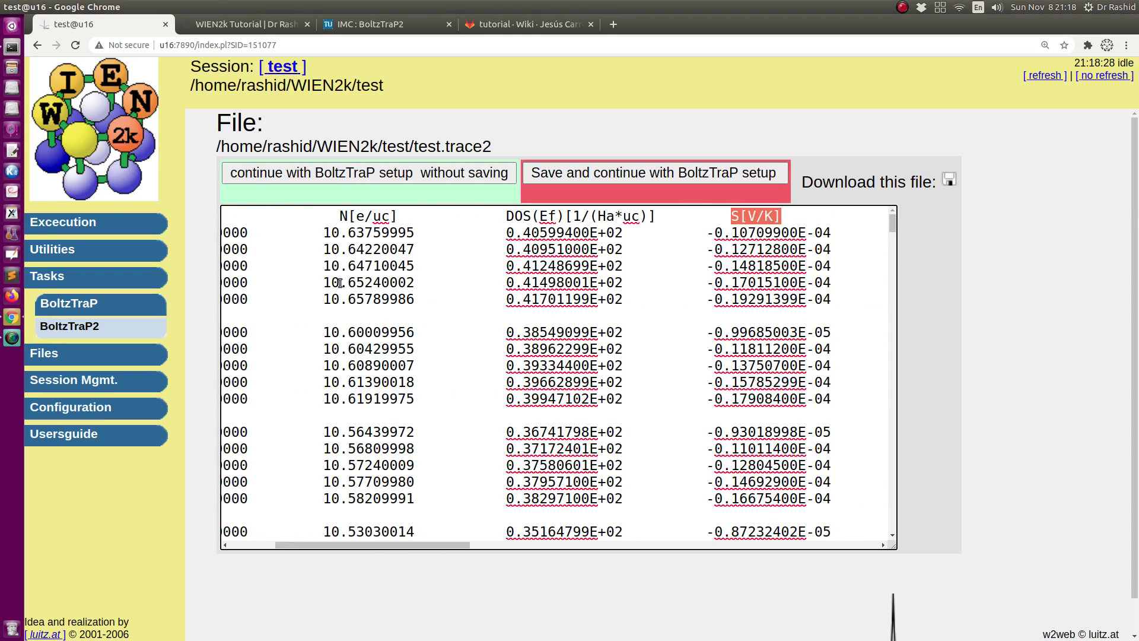
Run boltz_plots2 on test.trace2 to produce PostScript plots like S_T.ps and ZT_PC.ps
{"action": "left_click", "coordinate": [339, 173]}
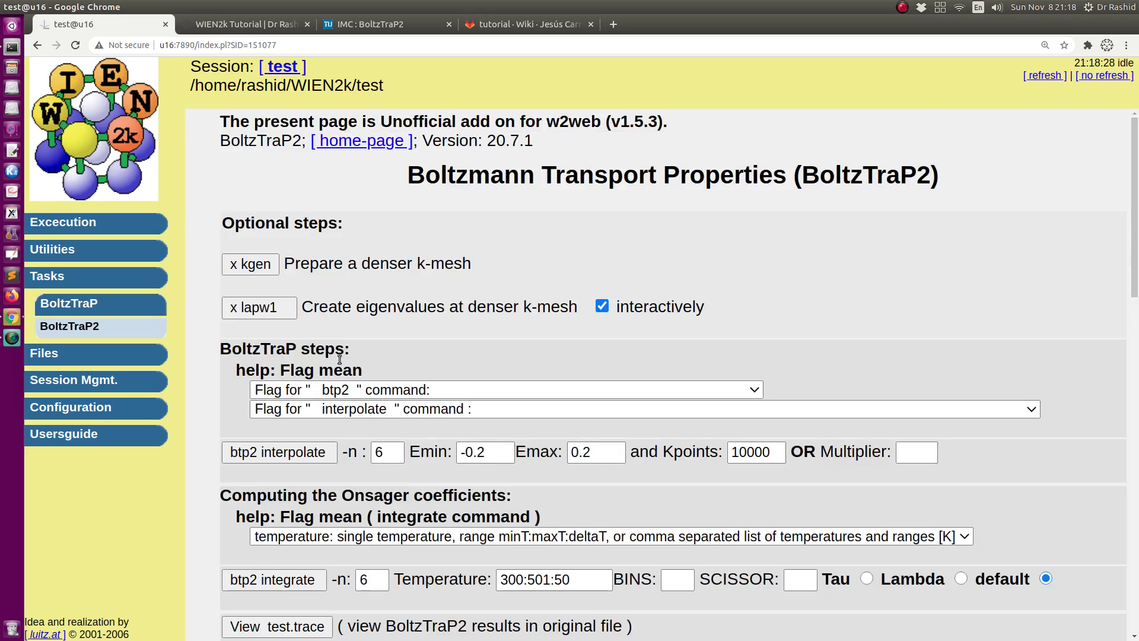
{"action": "scroll", "coordinate": [346, 404], "scroll_direction": "down", "scroll_amount": 6}
{"action": "scroll", "coordinate": [332, 433], "scroll_direction": "down", "scroll_amount": 5}
{"action": "scroll", "coordinate": [326, 450], "scroll_direction": "down", "scroll_amount": 3}
{"action": "scroll", "coordinate": [266, 340], "scroll_direction": "down", "scroll_amount": 4}
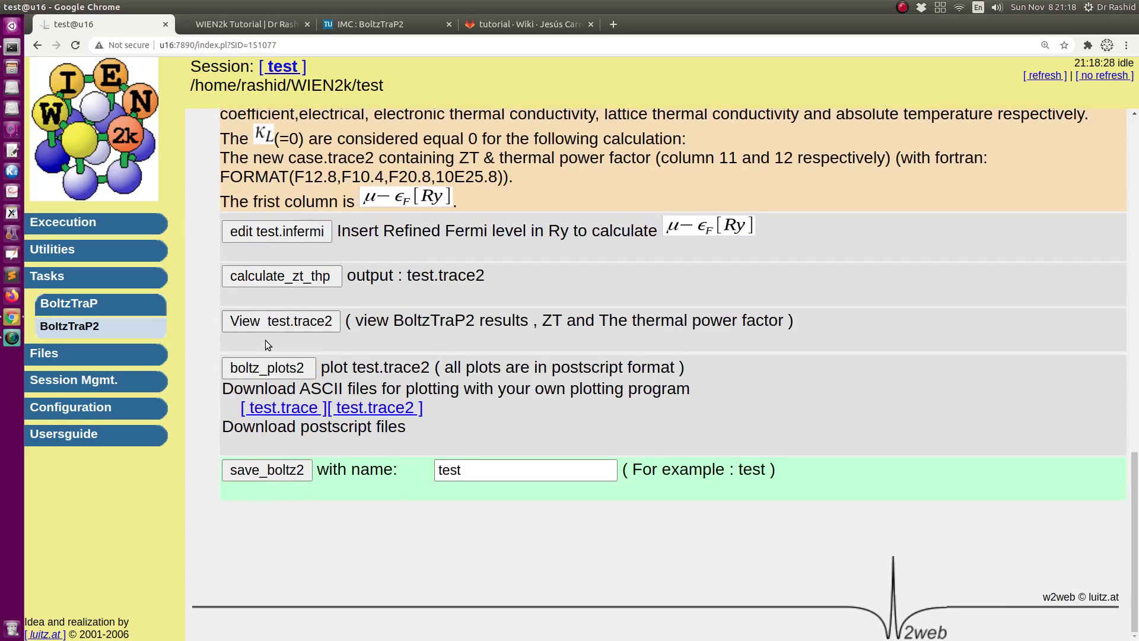
{"action": "left_click", "coordinate": [261, 370]}
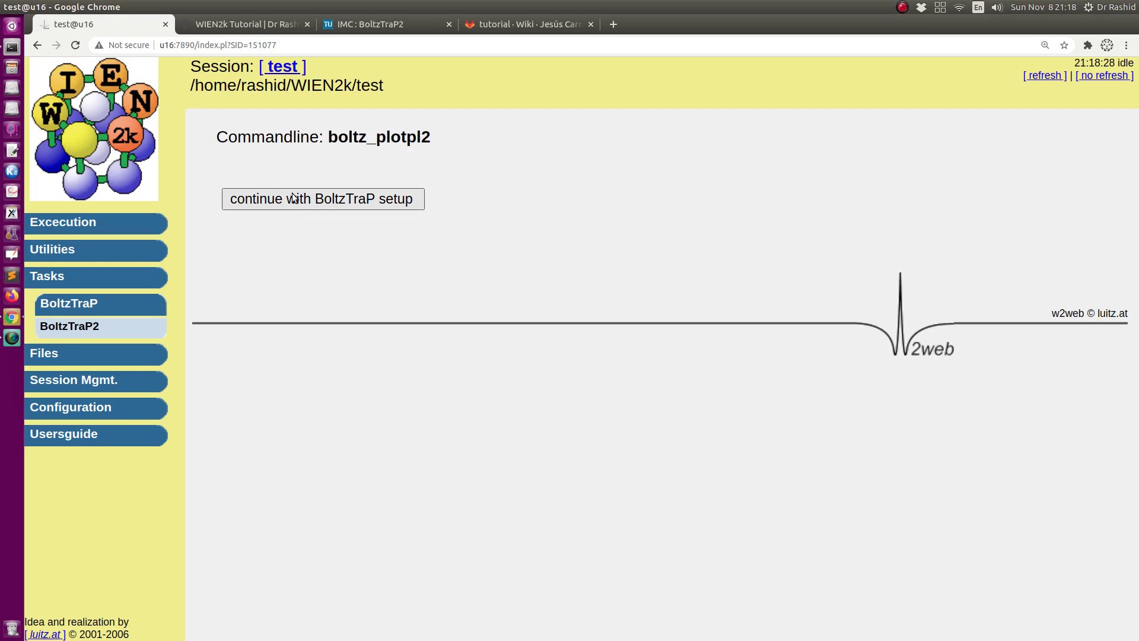
{"action": "left_click", "coordinate": [330, 196]}
{"action": "scroll", "coordinate": [610, 498], "scroll_direction": "down", "scroll_amount": 4}
{"action": "scroll", "coordinate": [593, 504], "scroll_direction": "down", "scroll_amount": 5}
{"action": "scroll", "coordinate": [504, 505], "scroll_direction": "down", "scroll_amount": 7}
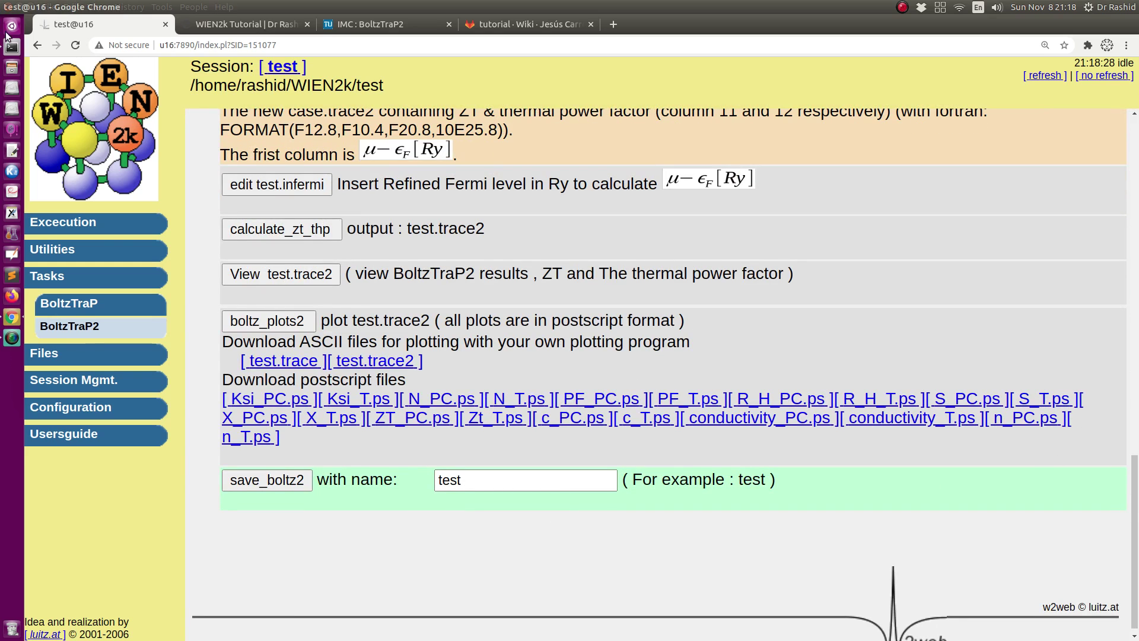
In a cleared terminal, list the PostScript files with ls *ps and mark S_PC.ps
{"action": "key", "text": "alt+Tab"}
{"action": "key", "text": "ctrl+l"}
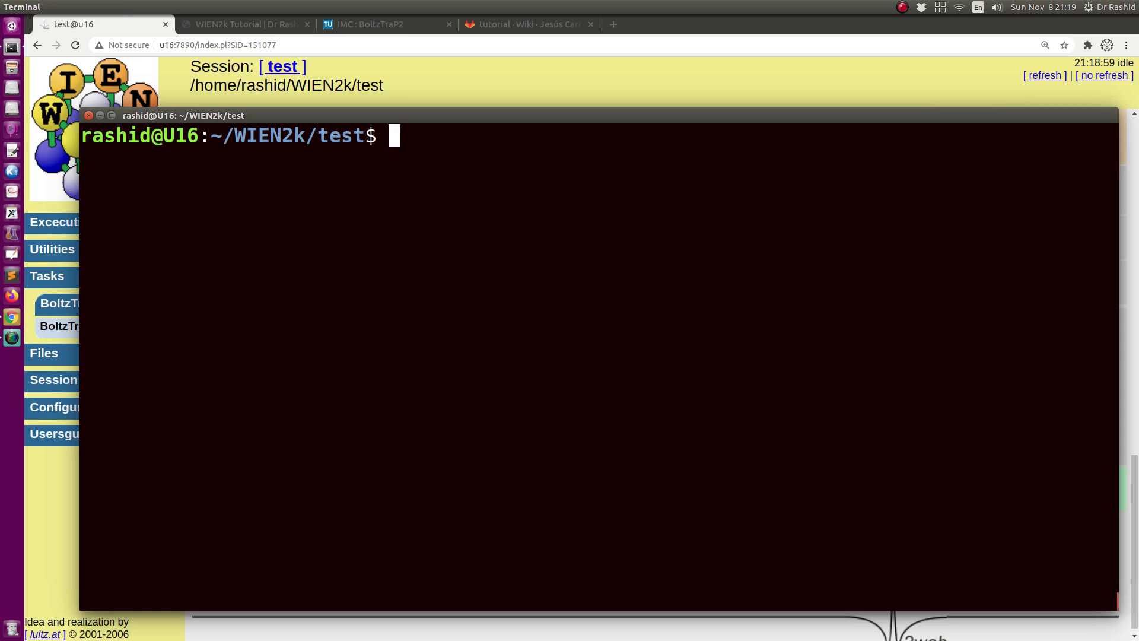
{"action": "type", "text": "ls *p"}
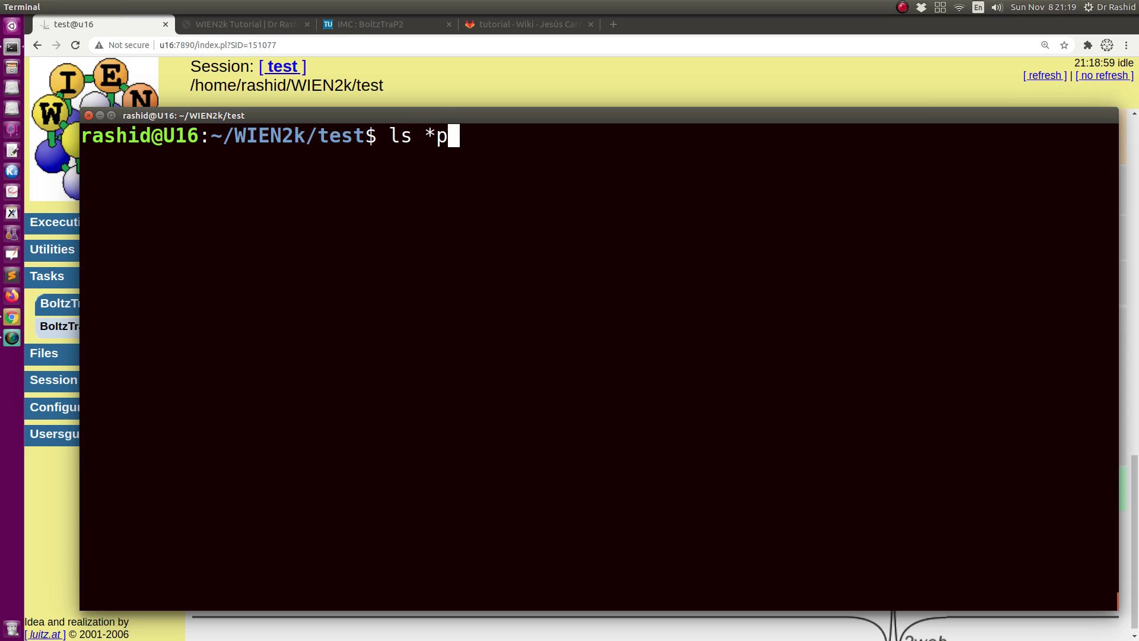
{"action": "type", "text": "s"}
{"action": "key", "text": "Return"}
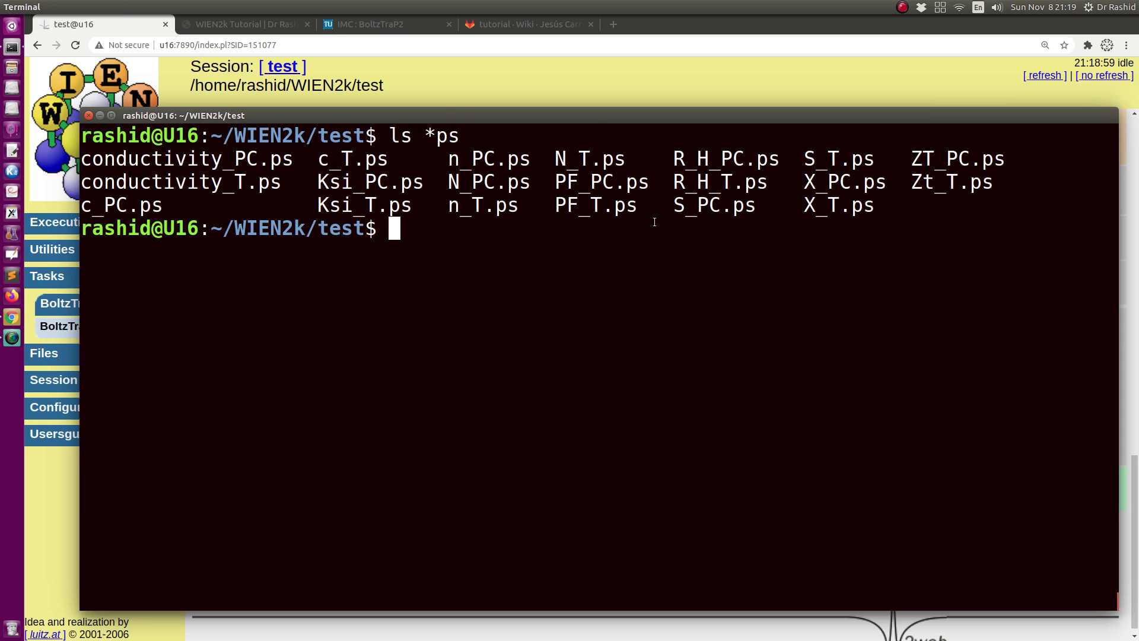
{"action": "left_click_drag", "start_coordinate": [674, 206], "coordinate": [751, 206]}
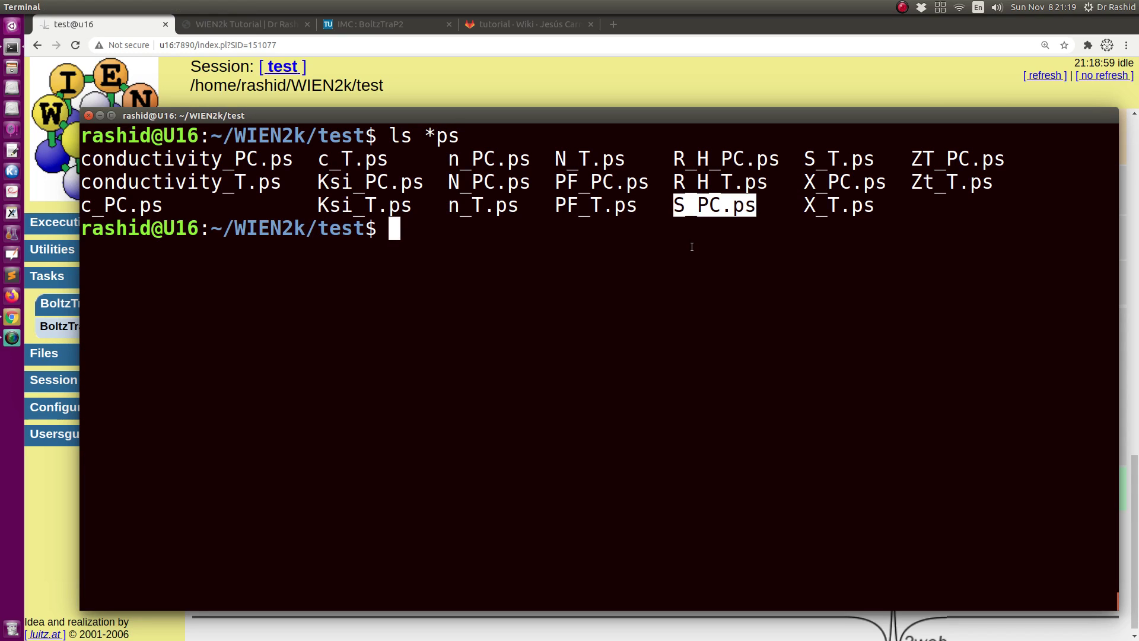
{"action": "left_click", "coordinate": [707, 306]}
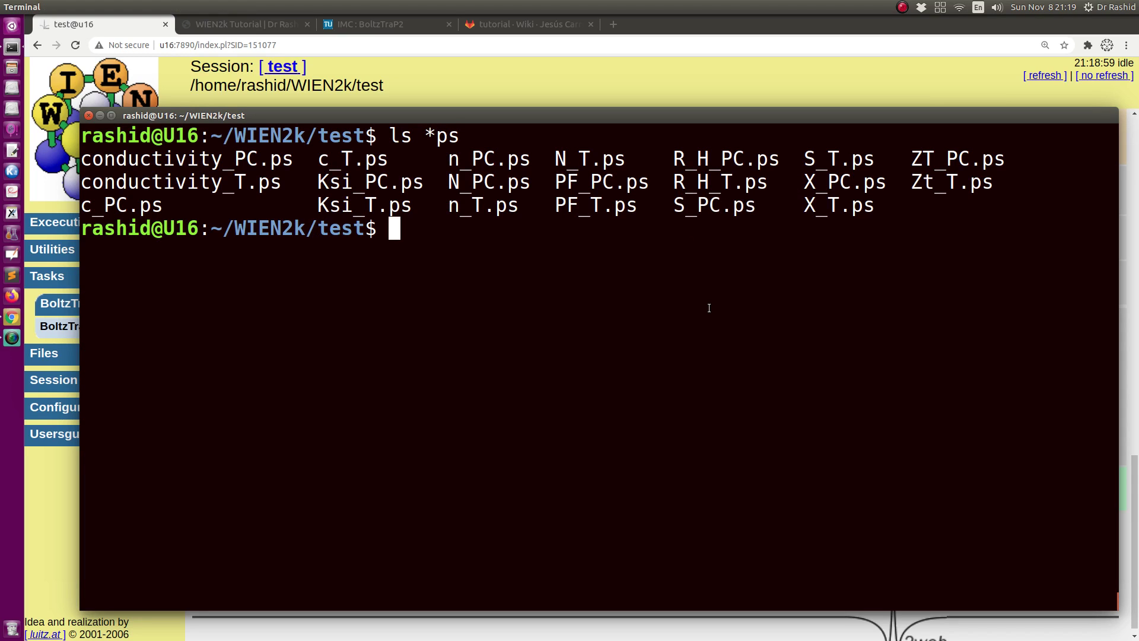
Open S_PC.ps in the document viewer with xdg-open, fixing the typo first
{"action": "type", "text": "xgd"}
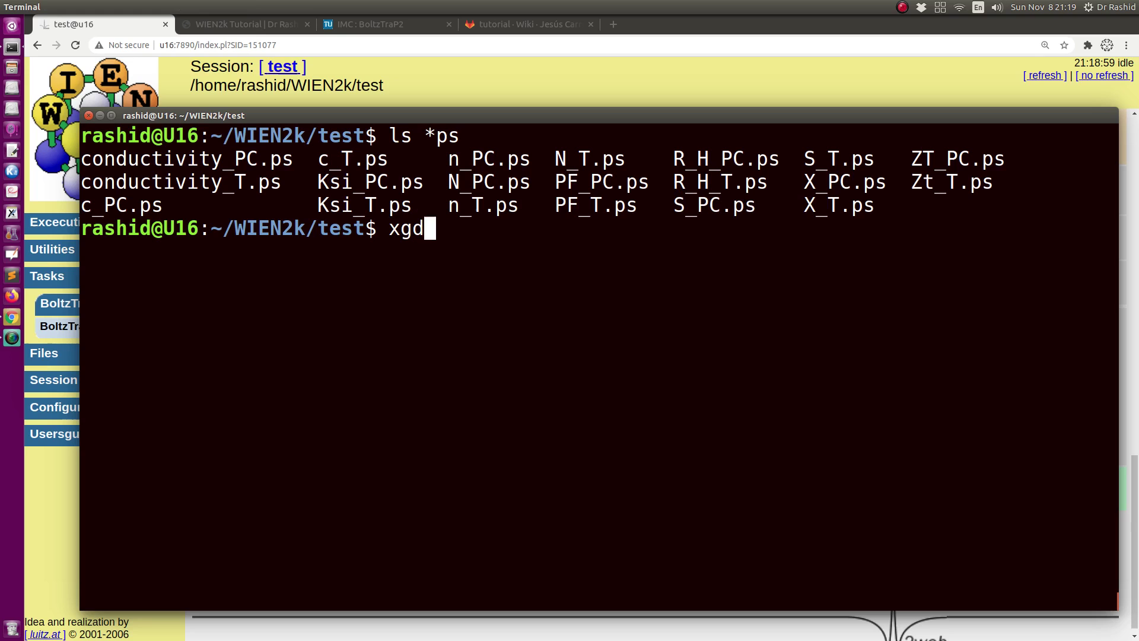
{"action": "type", "text": "-op"}
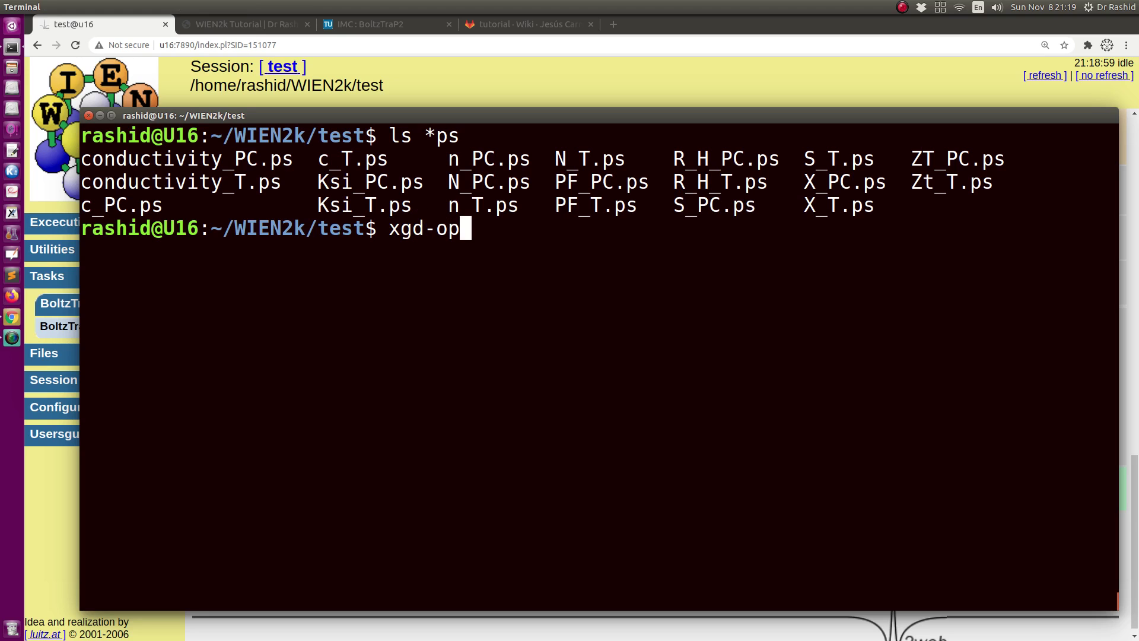
{"action": "key", "text": "BackSpace"}
{"action": "key", "text": "BackSpace"}
{"action": "key", "text": "BackSpace"}
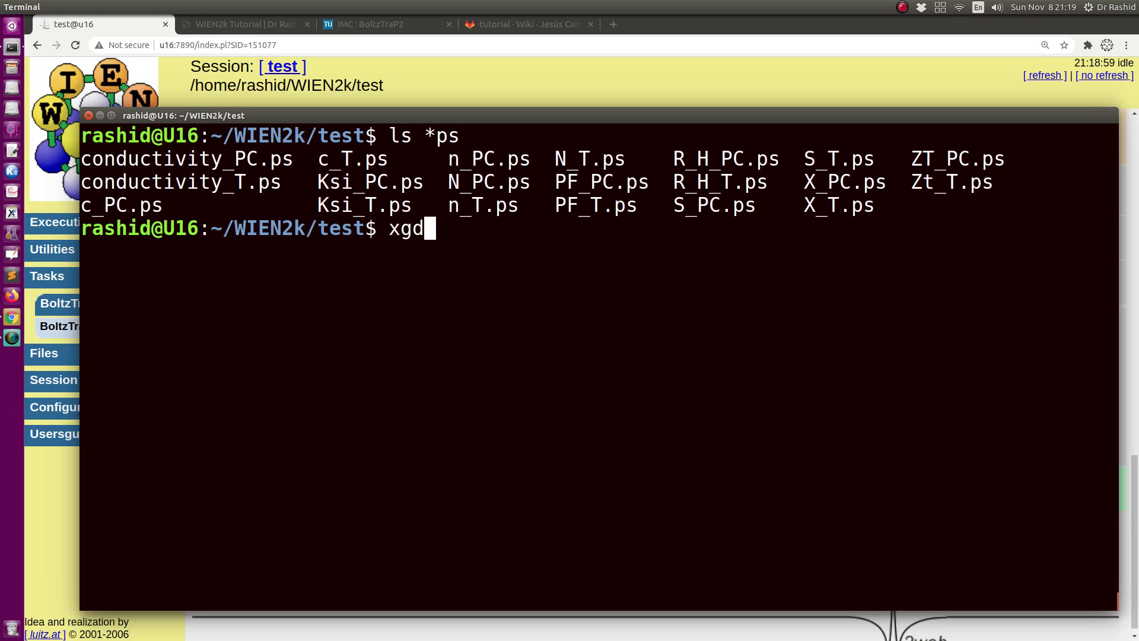
{"action": "key", "text": "BackSpace"}
{"action": "key", "text": "BackSpace"}
{"action": "type", "text": "dg"}
{"action": "type", "text": "-open S_PC.ps"}
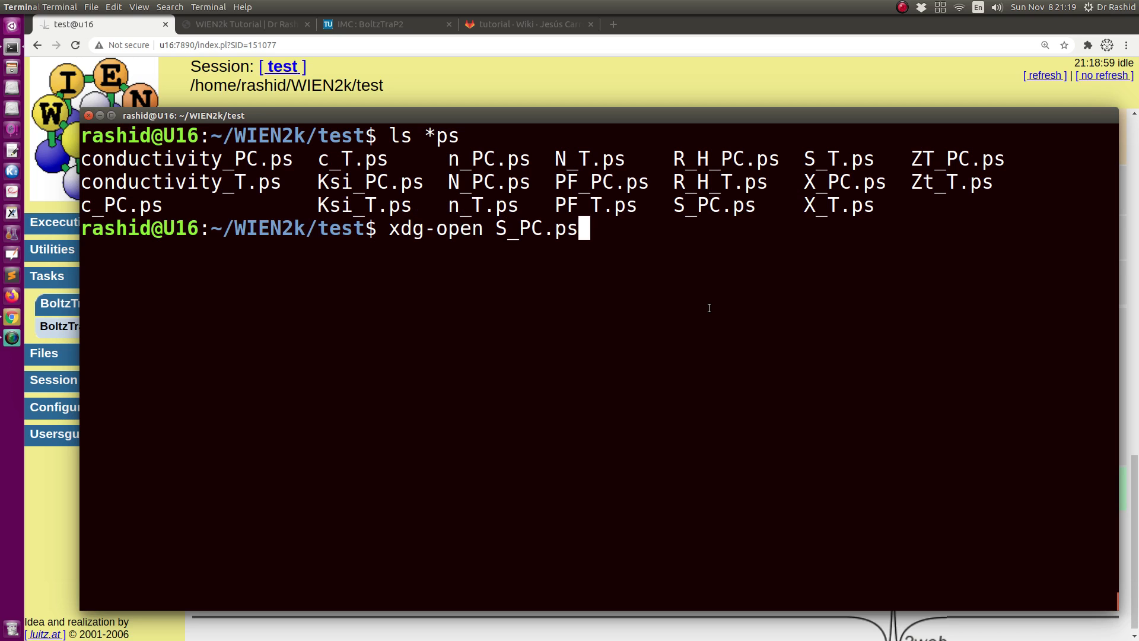
{"action": "key", "text": "Return"}
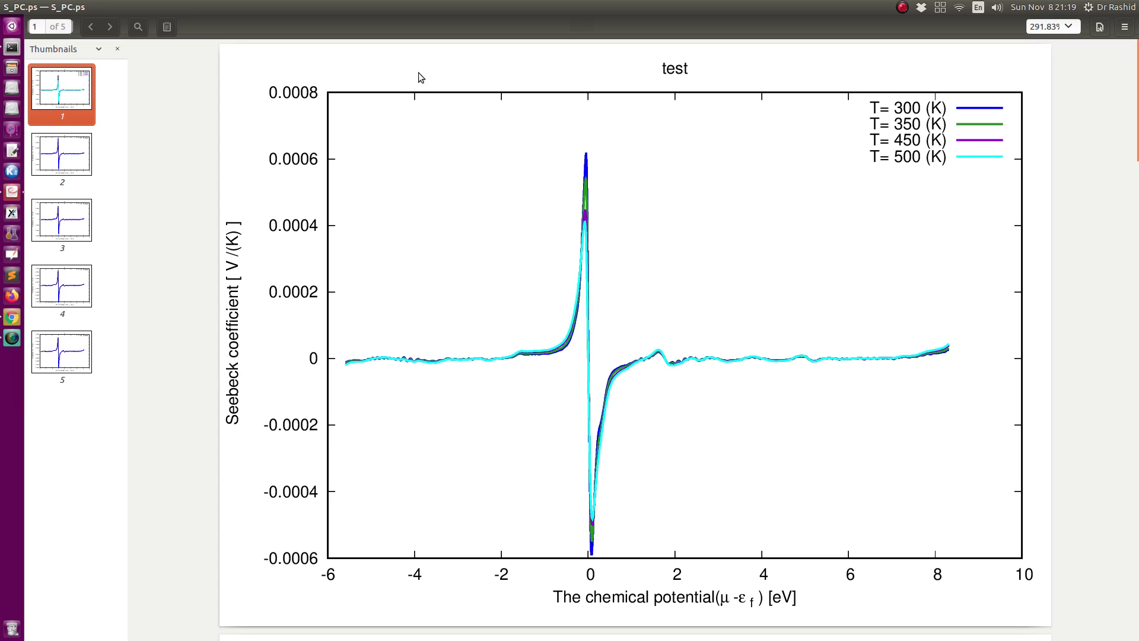
{"action": "left_click", "coordinate": [66, 155]}
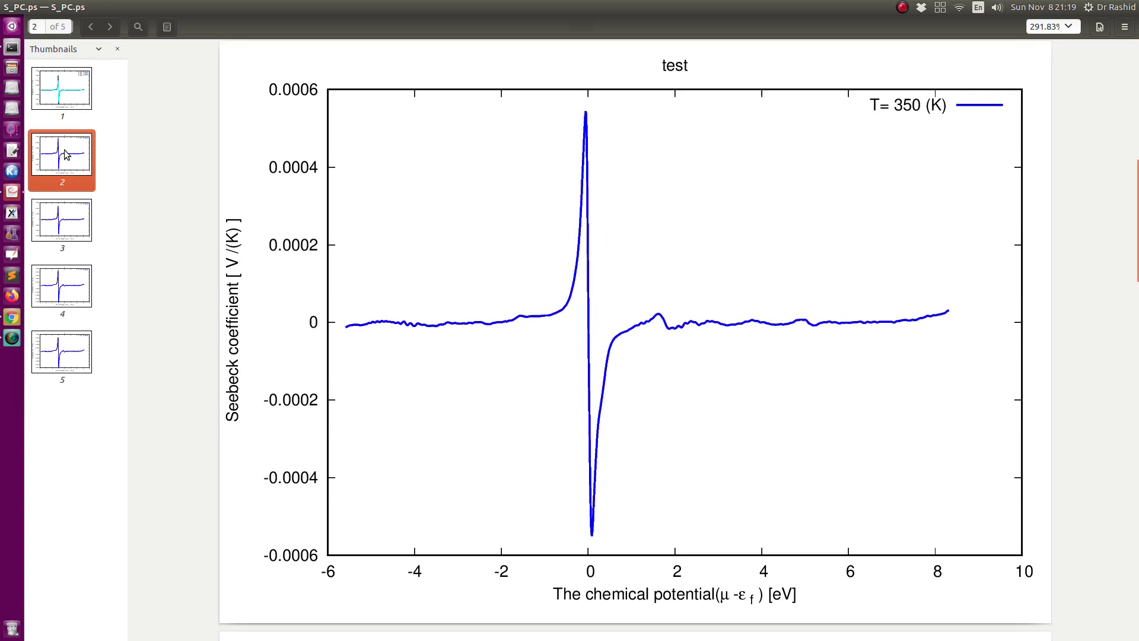
{"action": "left_click", "coordinate": [12, 317]}
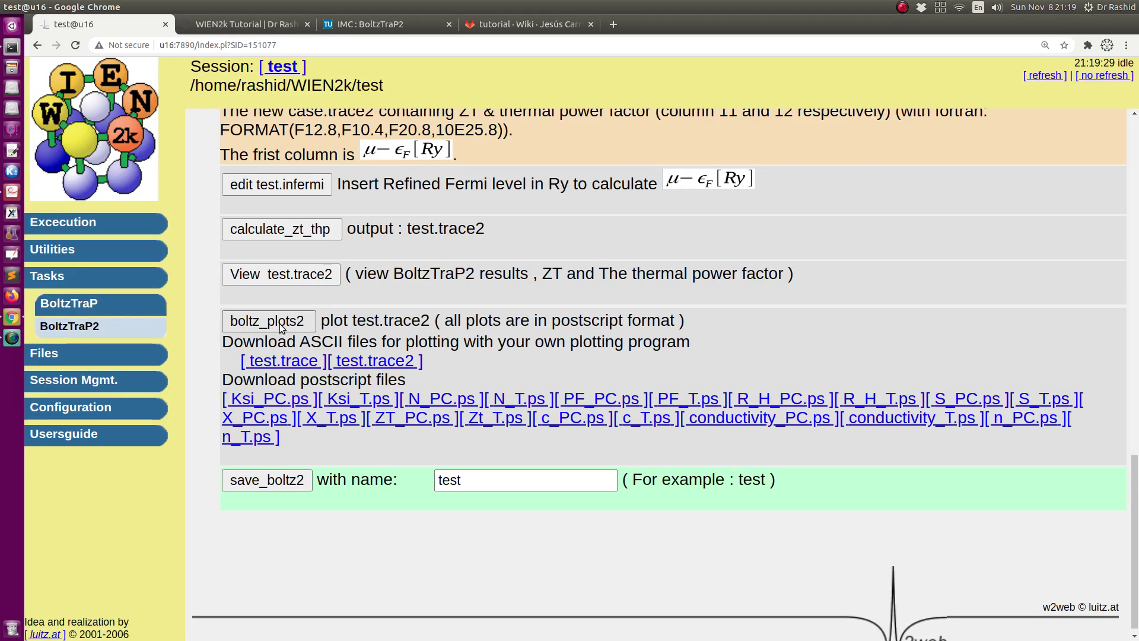
{"action": "left_click", "coordinate": [15, 188]}
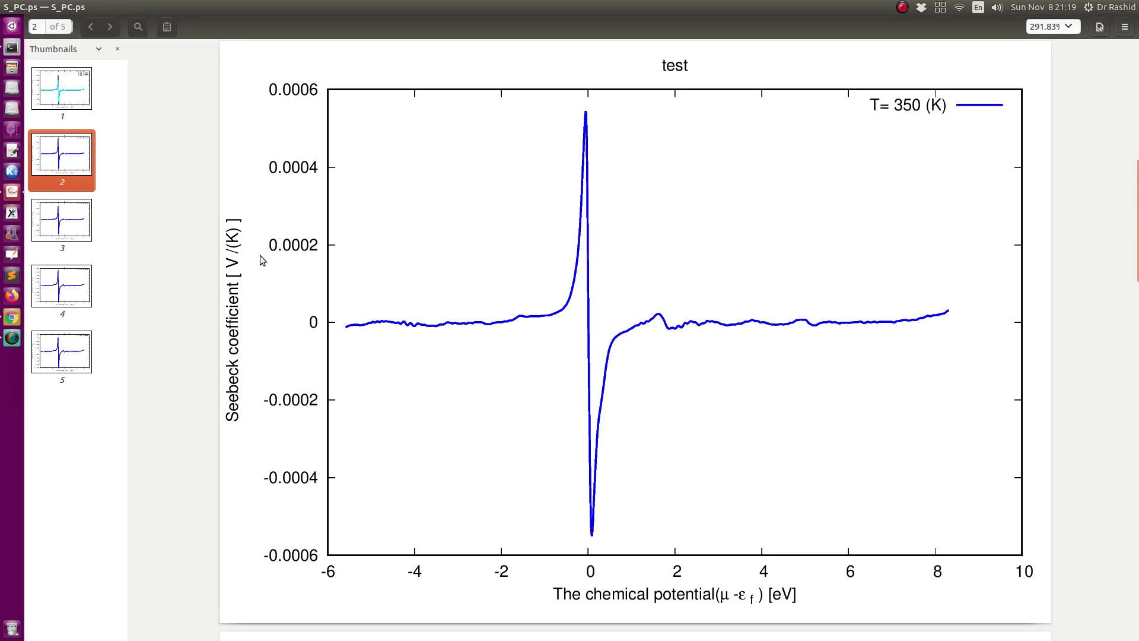
{"action": "left_click", "coordinate": [63, 211]}
{"action": "left_click", "coordinate": [48, 279]}
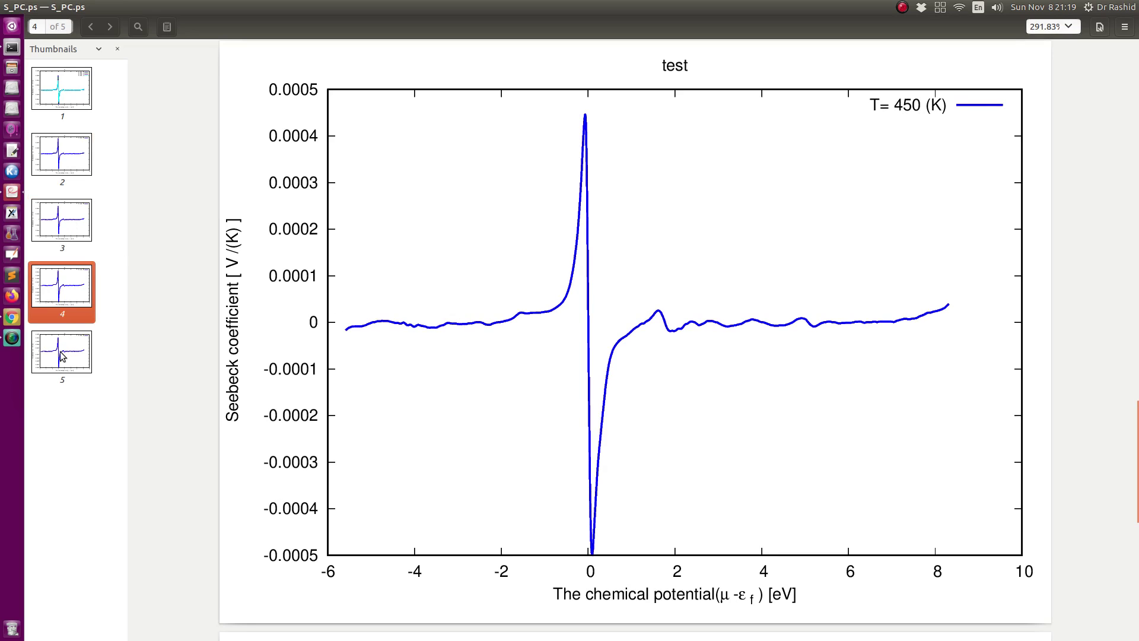
{"action": "key", "text": "Down"}
{"action": "left_click", "coordinate": [66, 208]}
{"action": "left_click", "coordinate": [67, 155]}
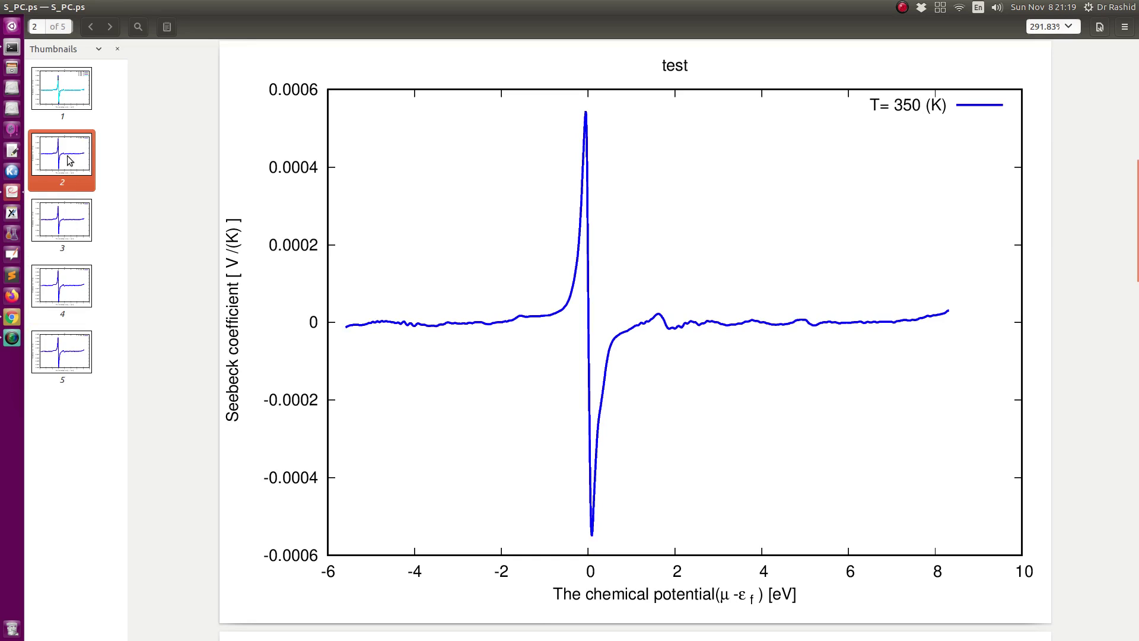
{"action": "left_click", "coordinate": [64, 96]}
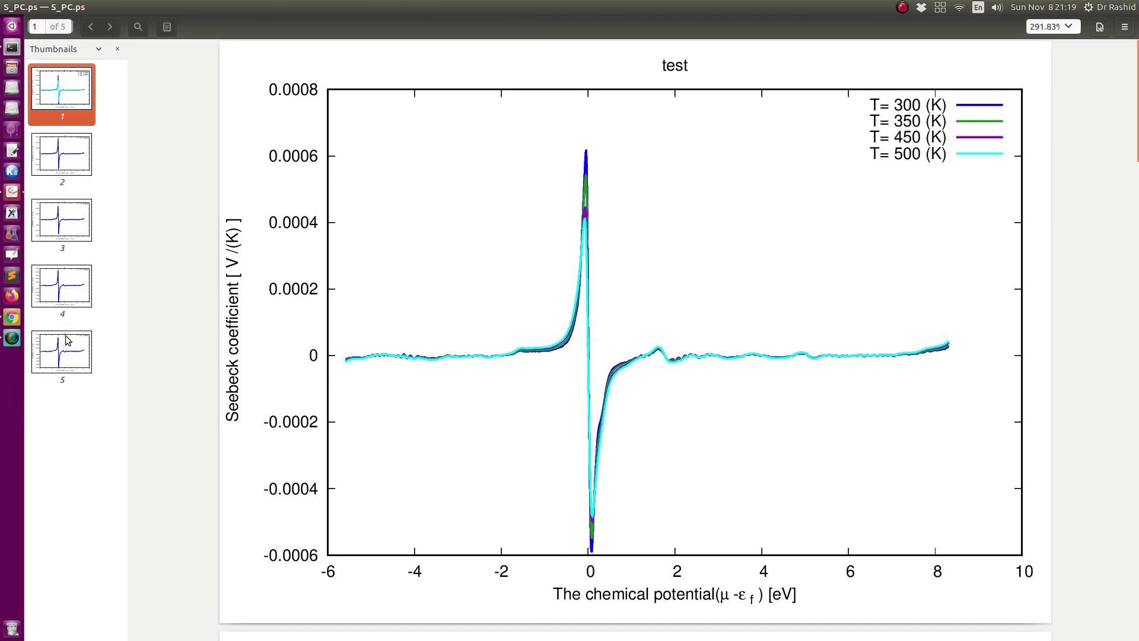
{"action": "left_click", "coordinate": [18, 320]}
Show the WIEN2k Tutorial tab and highlight the RV03 gnuplot plotting video entry
{"action": "left_click", "coordinate": [225, 24]}
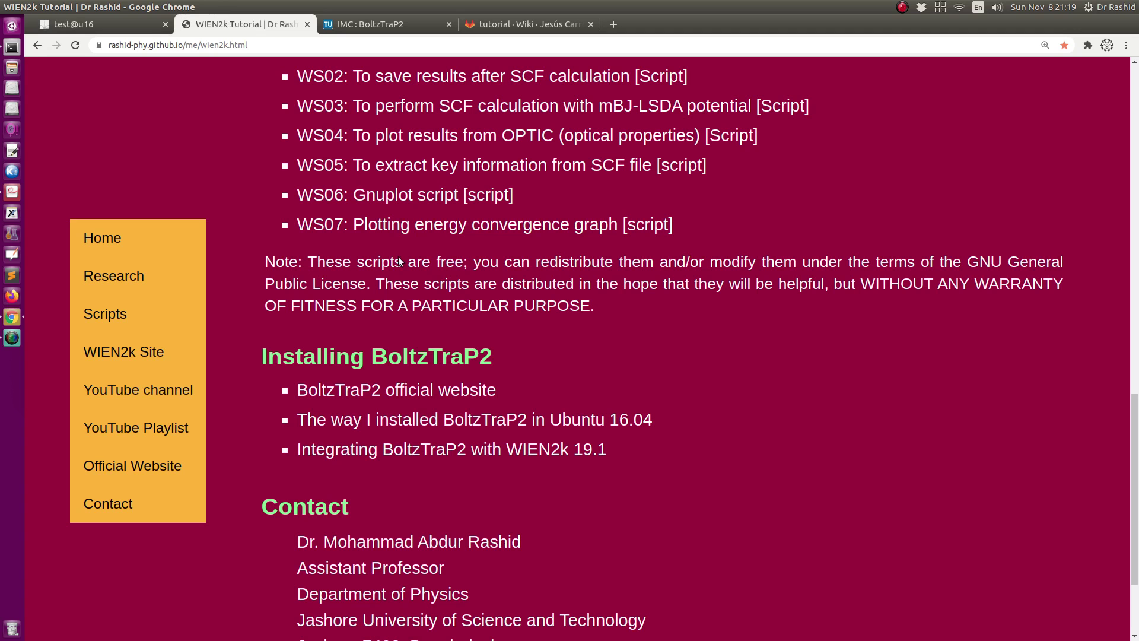
{"action": "scroll", "coordinate": [442, 363], "scroll_direction": "up", "scroll_amount": 3}
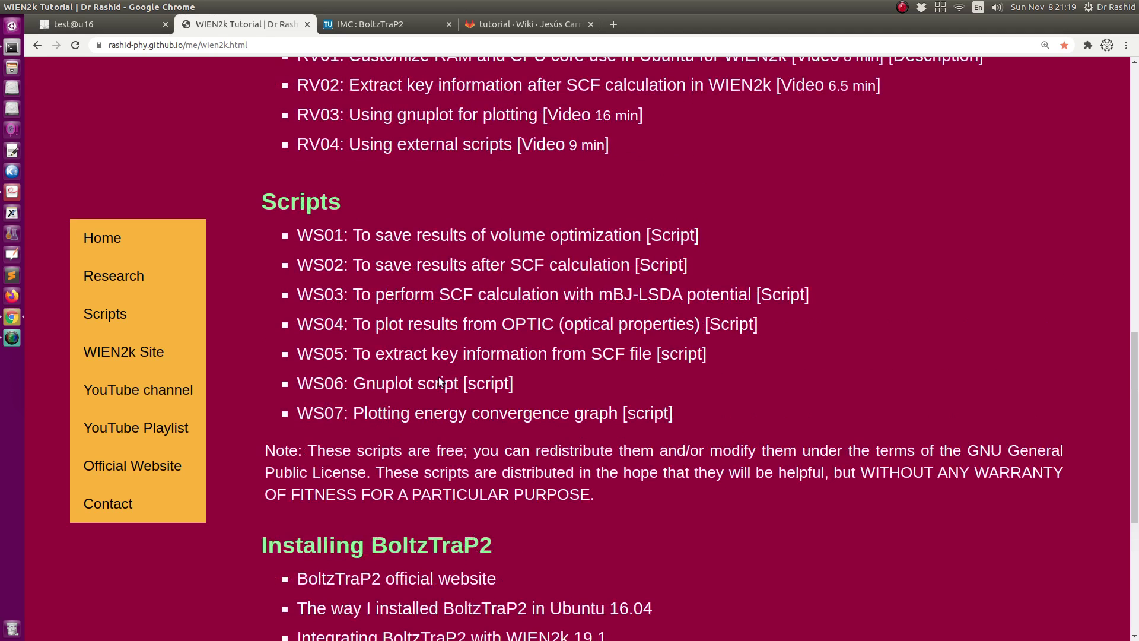
{"action": "scroll", "coordinate": [380, 350], "scroll_direction": "up", "scroll_amount": 2}
{"action": "left_click_drag", "start_coordinate": [680, 253], "coordinate": [289, 238]}
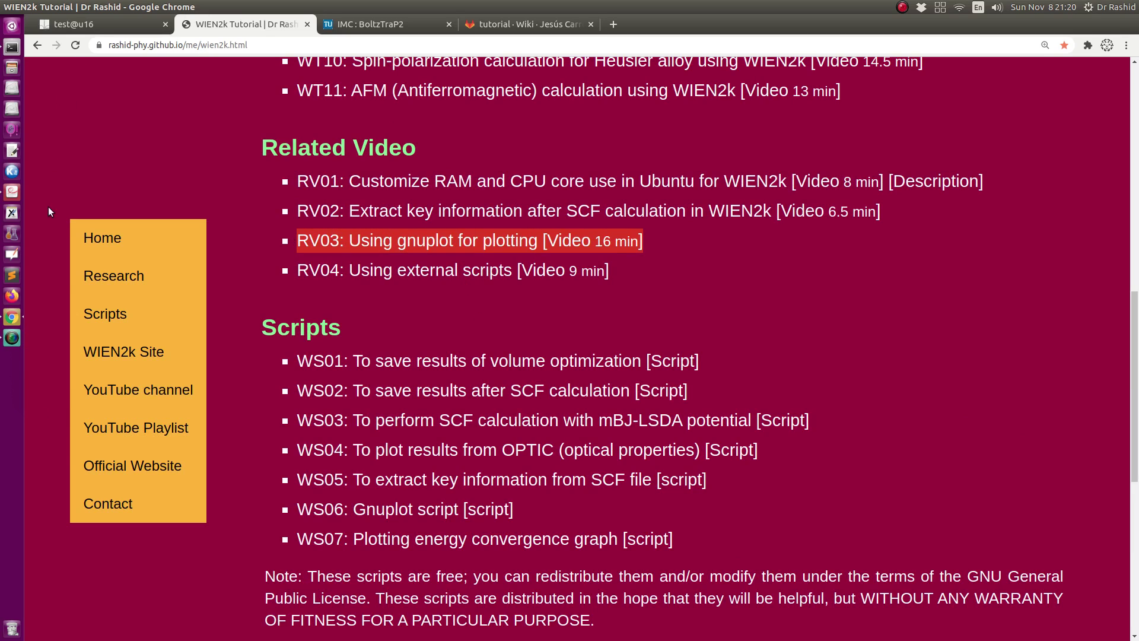
Return to the Document Viewer showing page 1 of S_PC.ps
{"action": "left_click", "coordinate": [12, 192]}
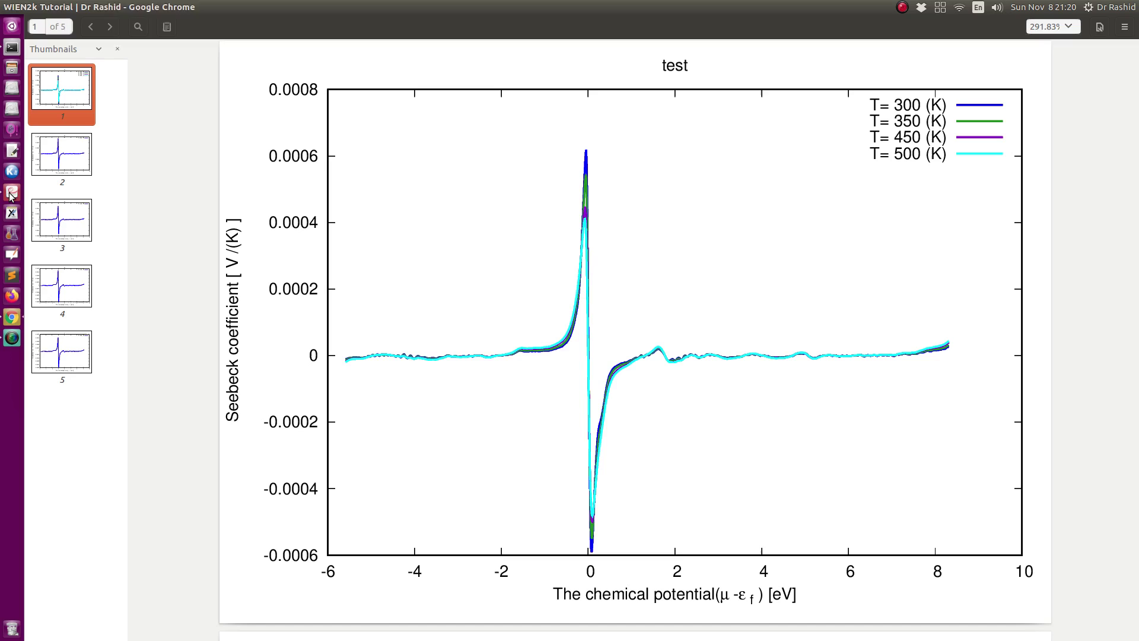